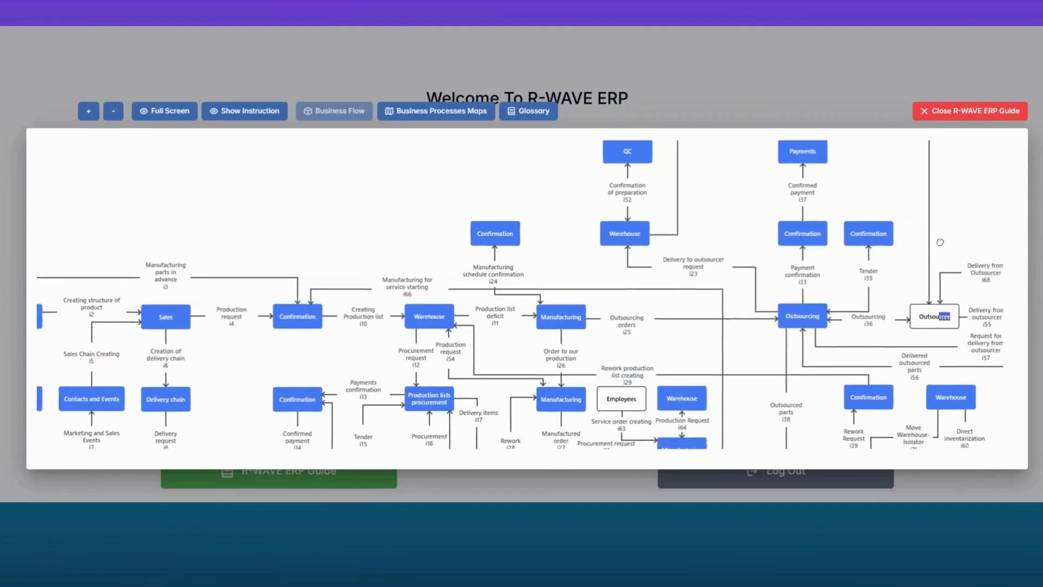
Look over the ERP business flow diagram and the list of part numbers in the US Beacon product structure spreadsheet.
{"action": "scroll", "coordinate": [940, 241], "scroll_direction": "down", "scroll_amount": 5}
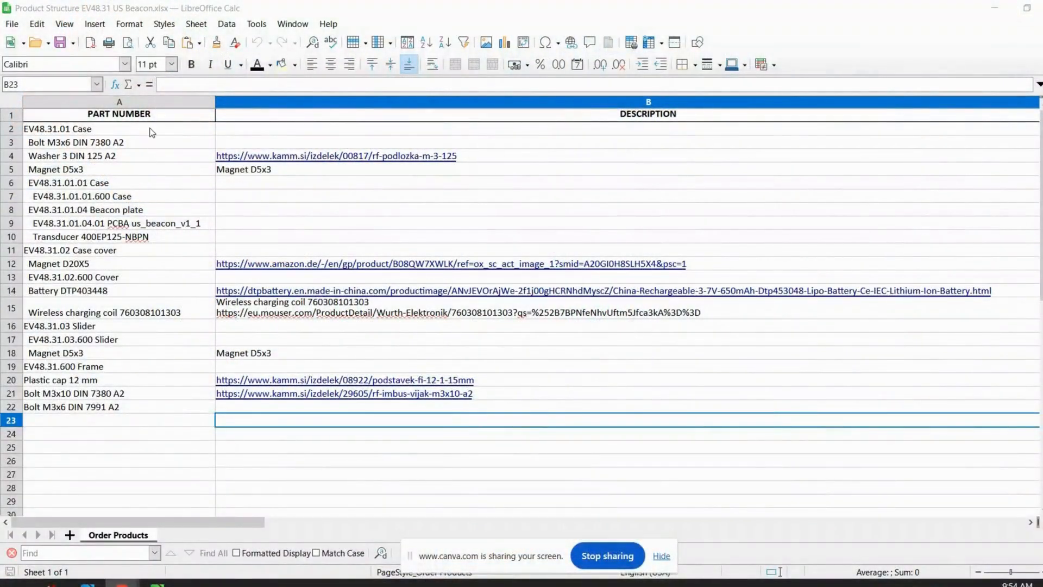
{"action": "left_click_drag", "start_coordinate": [150, 129], "coordinate": [193, 414]}
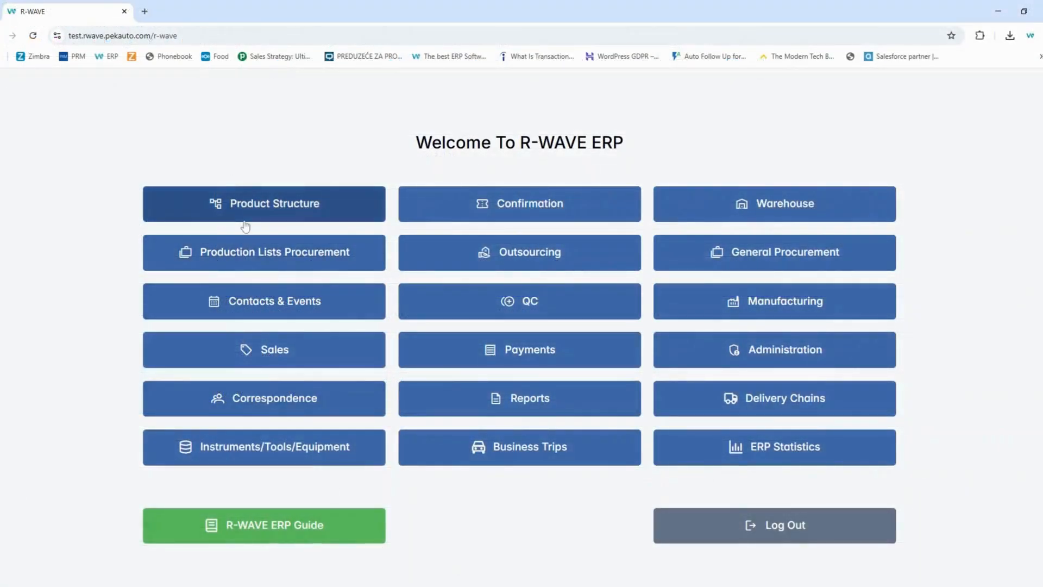
Open the structure of product EV48.31 US Beacon from the Product Structure module.
{"action": "left_click", "coordinate": [245, 220]}
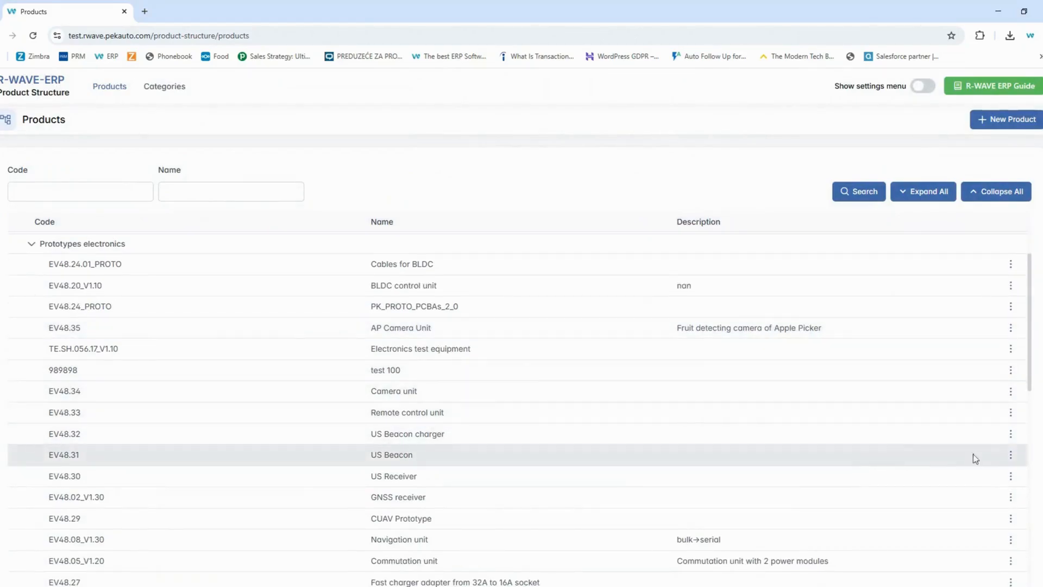
{"action": "left_click", "coordinate": [1010, 460]}
{"action": "left_click", "coordinate": [936, 477]}
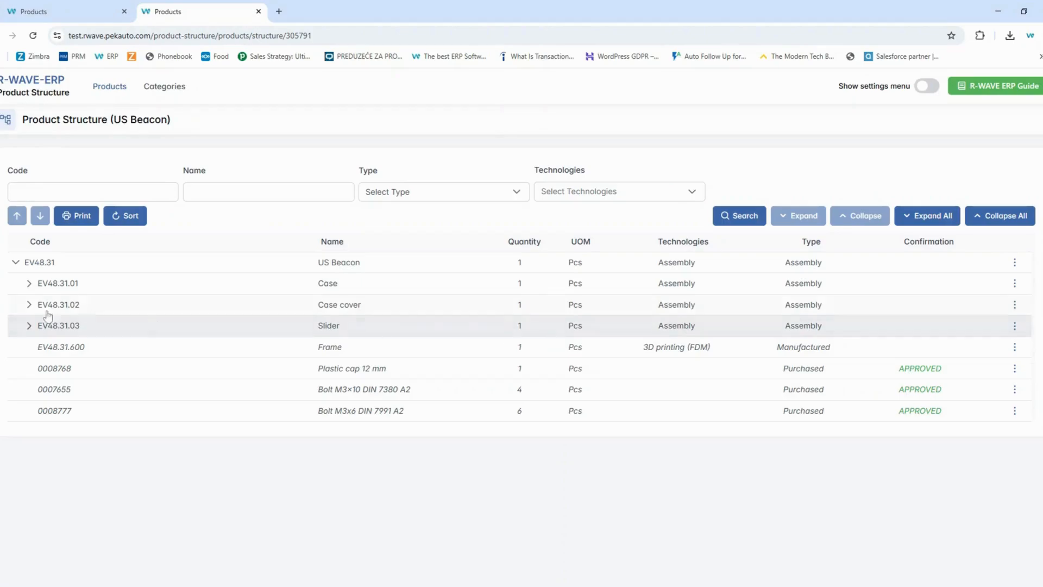
Expand the Case, Case cover and Slider assemblies with their subassemblies and review the whole US Beacon structure.
{"action": "left_click", "coordinate": [28, 283]}
{"action": "left_click", "coordinate": [42, 368]}
{"action": "left_click", "coordinate": [42, 411]}
{"action": "scroll", "coordinate": [36, 410], "scroll_direction": "down", "scroll_amount": 1}
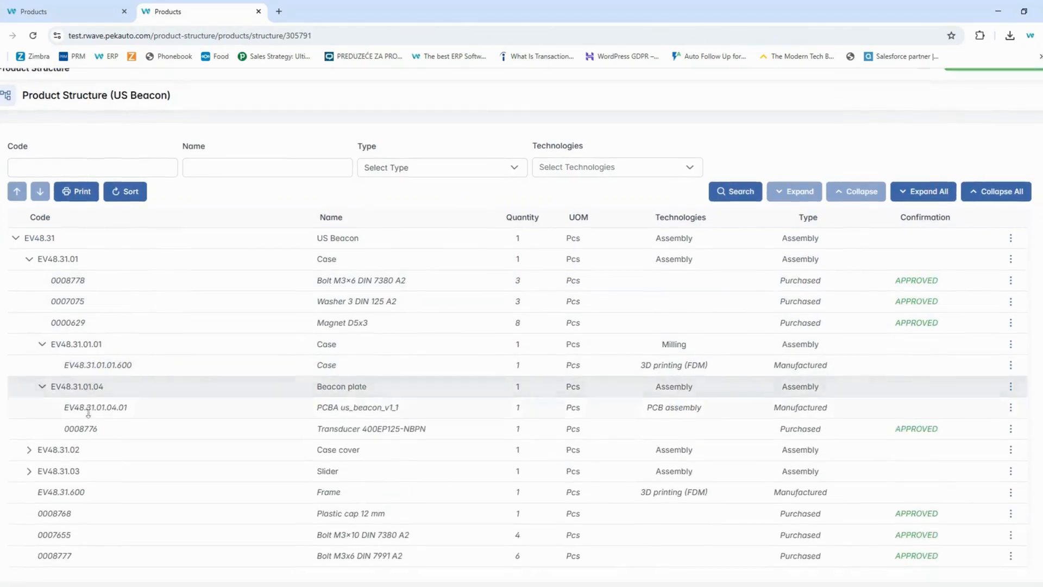
{"action": "left_click", "coordinate": [28, 442]}
{"action": "scroll", "coordinate": [28, 462], "scroll_direction": "down", "scroll_amount": 1}
{"action": "left_click", "coordinate": [29, 481]}
{"action": "scroll", "coordinate": [63, 496], "scroll_direction": "down", "scroll_amount": 1}
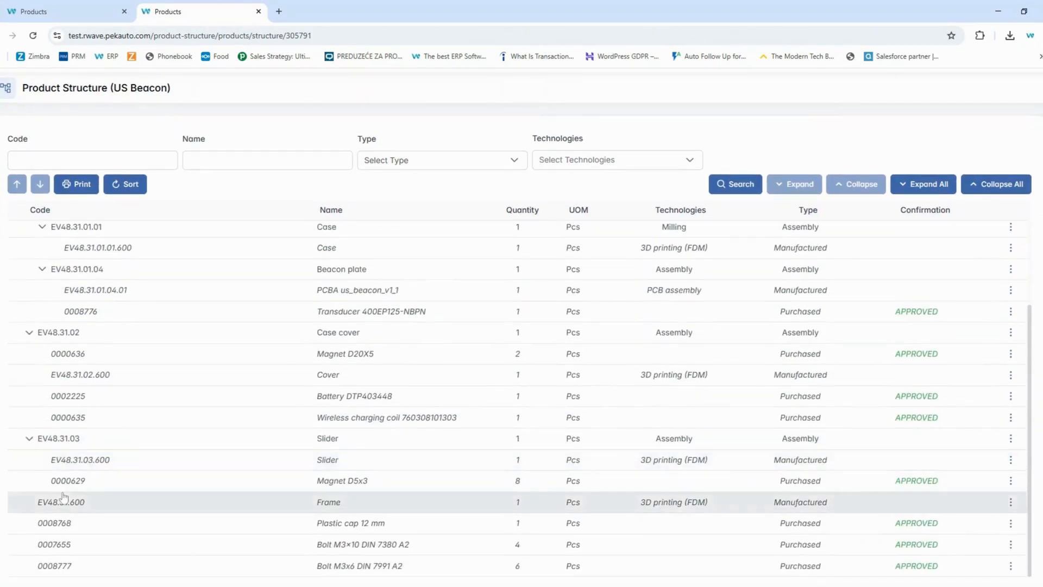
{"action": "scroll", "coordinate": [63, 500], "scroll_direction": "up", "scroll_amount": 5}
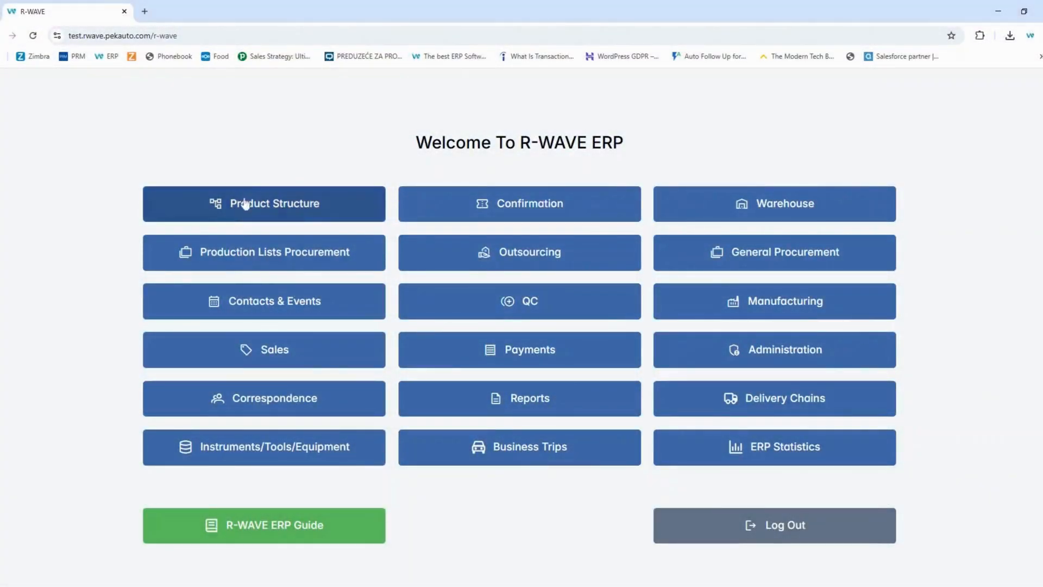
Open the Product Structure module and look into the Tools and technological equipment, Prototypes and Serial categories, collapsing each again.
{"action": "left_click", "coordinate": [294, 197]}
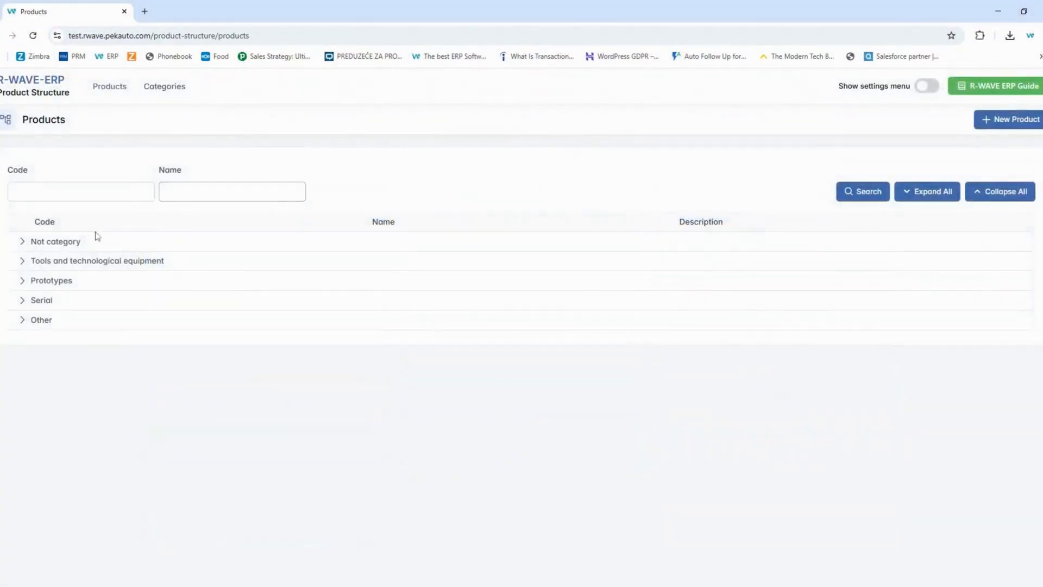
{"action": "left_click", "coordinate": [22, 261]}
{"action": "left_click", "coordinate": [22, 260]}
{"action": "left_click", "coordinate": [23, 280]}
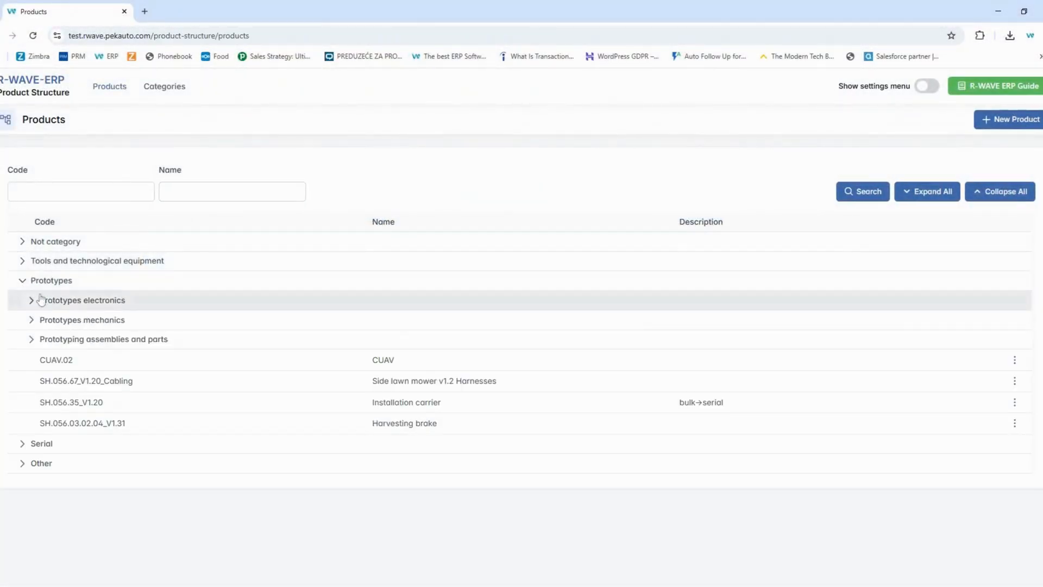
{"action": "left_click", "coordinate": [22, 280]}
{"action": "left_click", "coordinate": [23, 300]}
{"action": "left_click", "coordinate": [22, 300]}
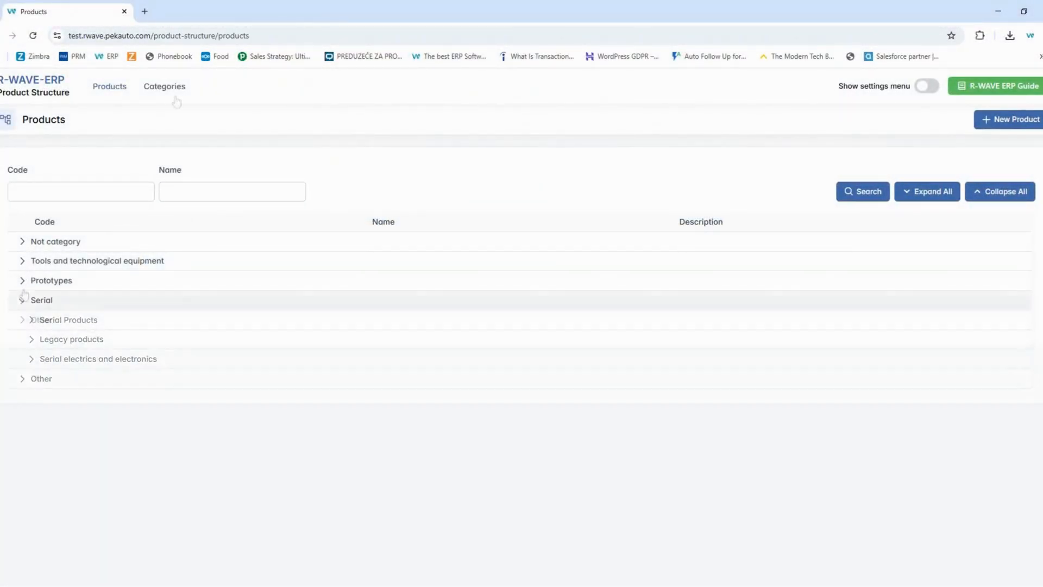
View the product structure categories and the form for creating a new category.
{"action": "left_click", "coordinate": [165, 87]}
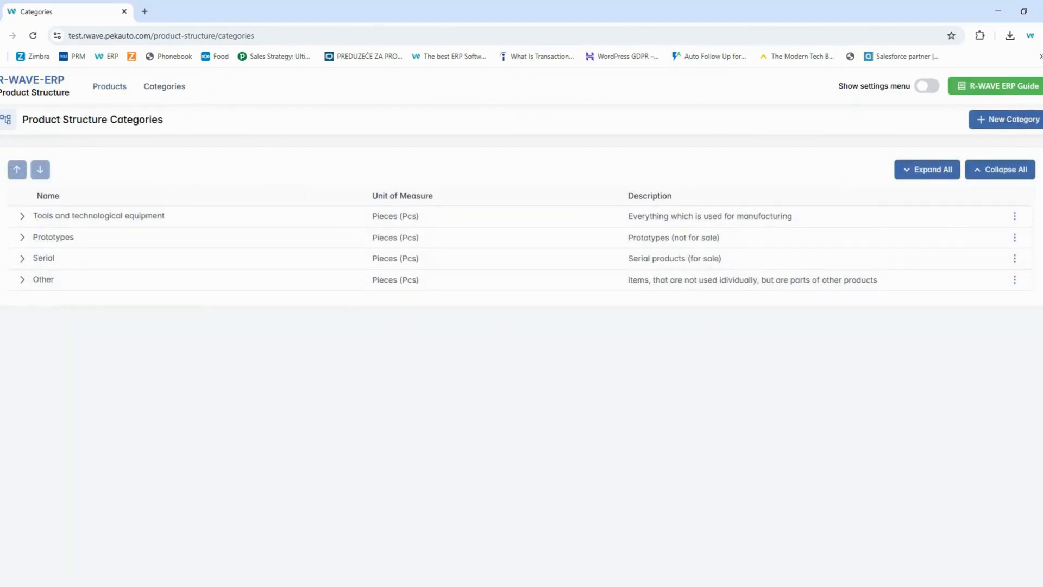
{"action": "left_click", "coordinate": [998, 124]}
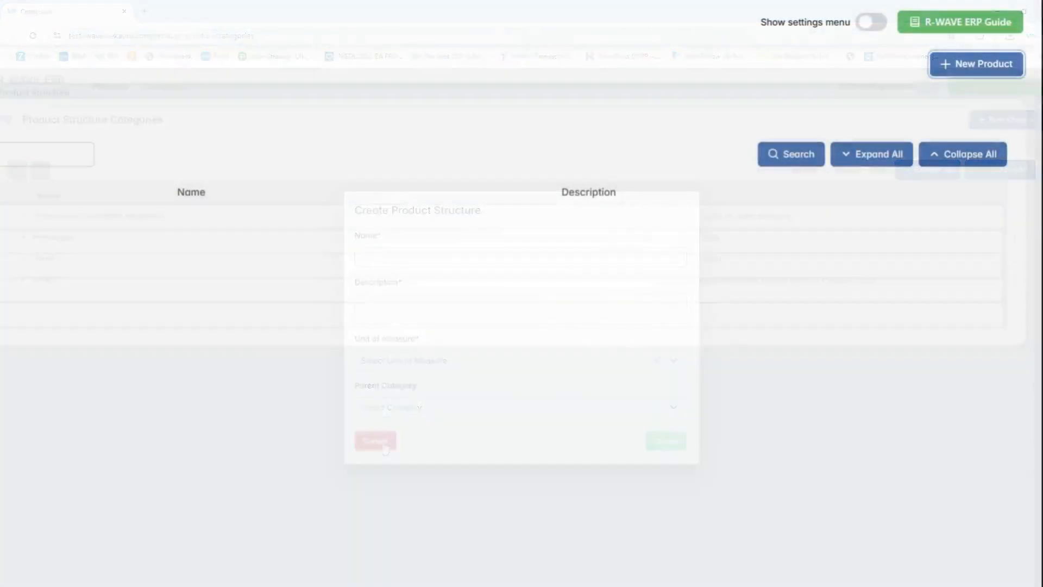
Fill in a new product in the Prototypes electronics category with the name US Beacon and the code EV48.31.
{"action": "left_click", "coordinate": [955, 63]}
{"action": "left_click", "coordinate": [326, 219]}
{"action": "left_click", "coordinate": [217, 276]}
{"action": "left_click", "coordinate": [285, 295]}
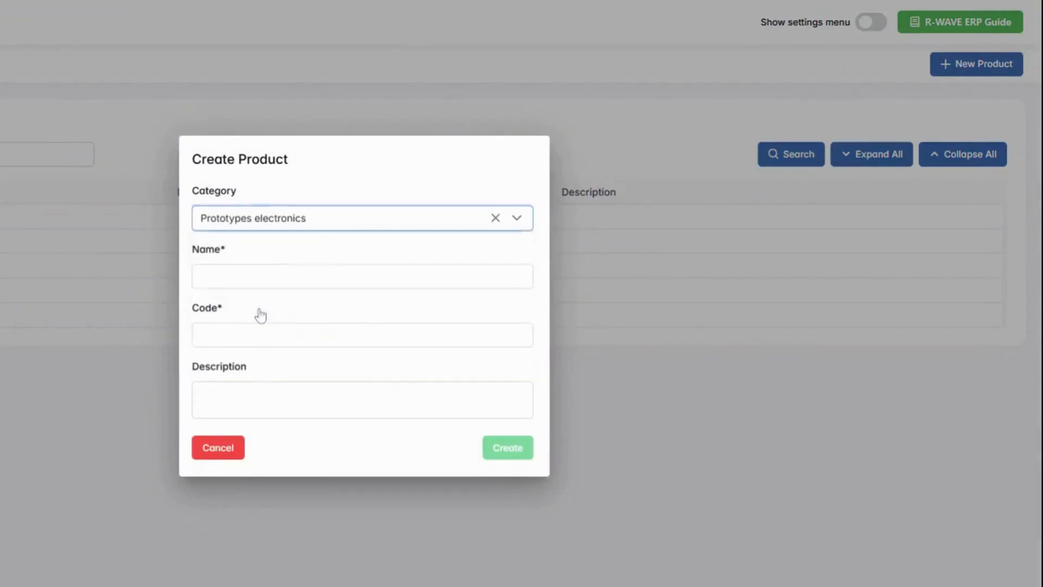
{"action": "left_click", "coordinate": [261, 276]}
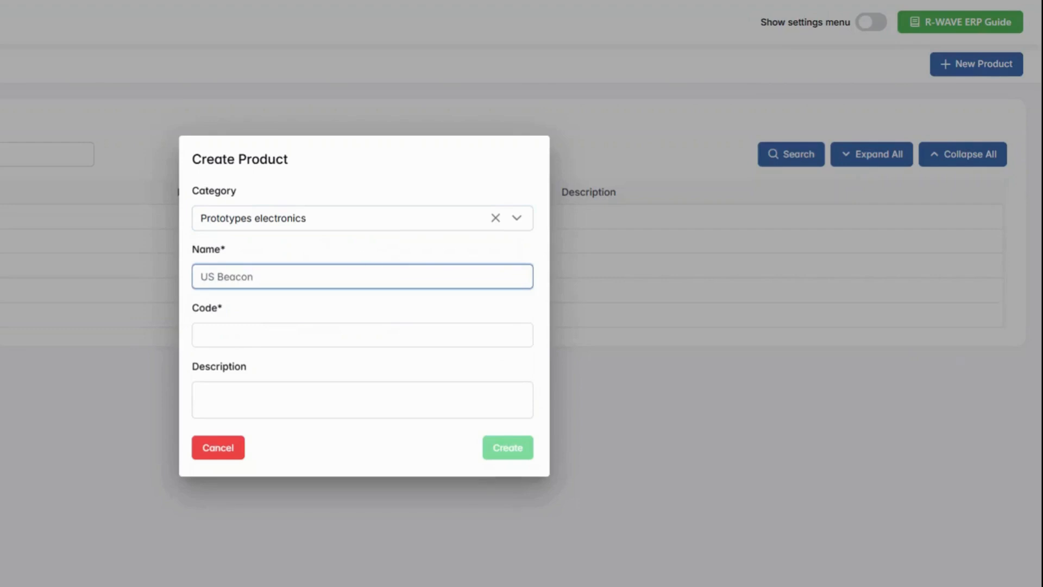
{"action": "left_click", "coordinate": [363, 335]}
{"action": "type", "text": "EV48.31"}
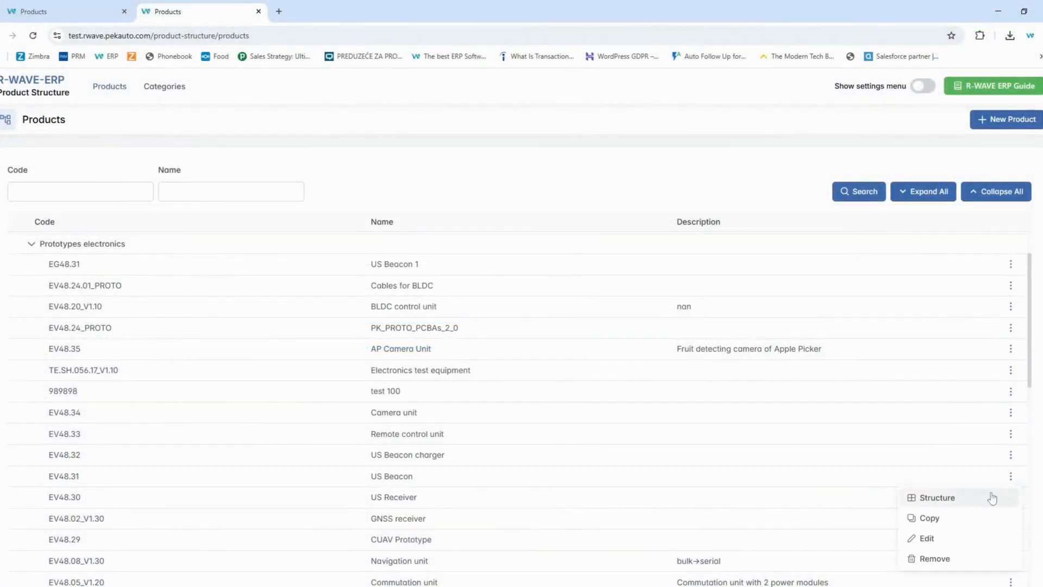
Open the structure of product EV48.31 US Beacon and choose Assembly as the type of a new position.
{"action": "left_click", "coordinate": [992, 498]}
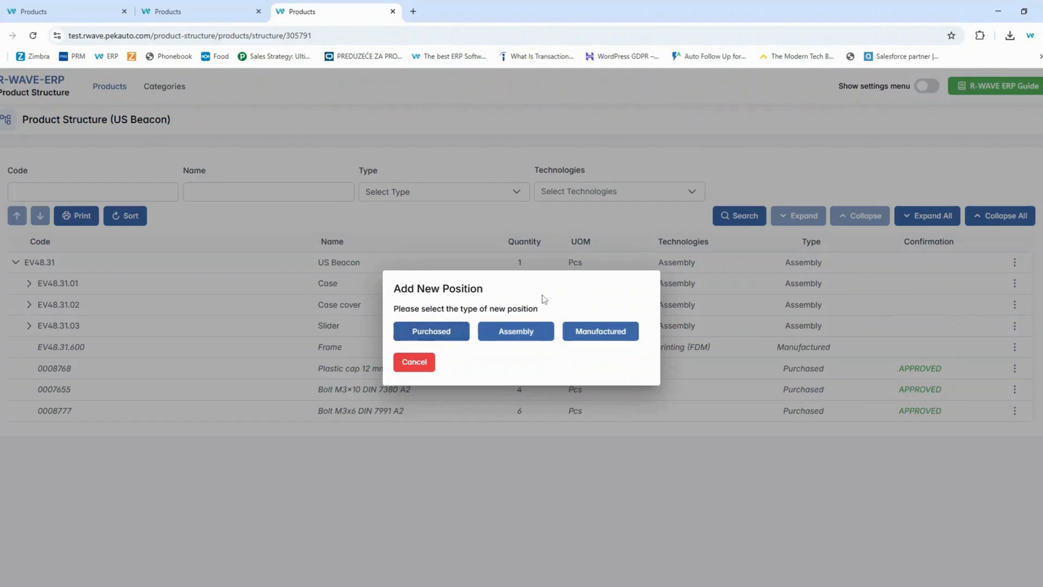
{"action": "left_click", "coordinate": [500, 334]}
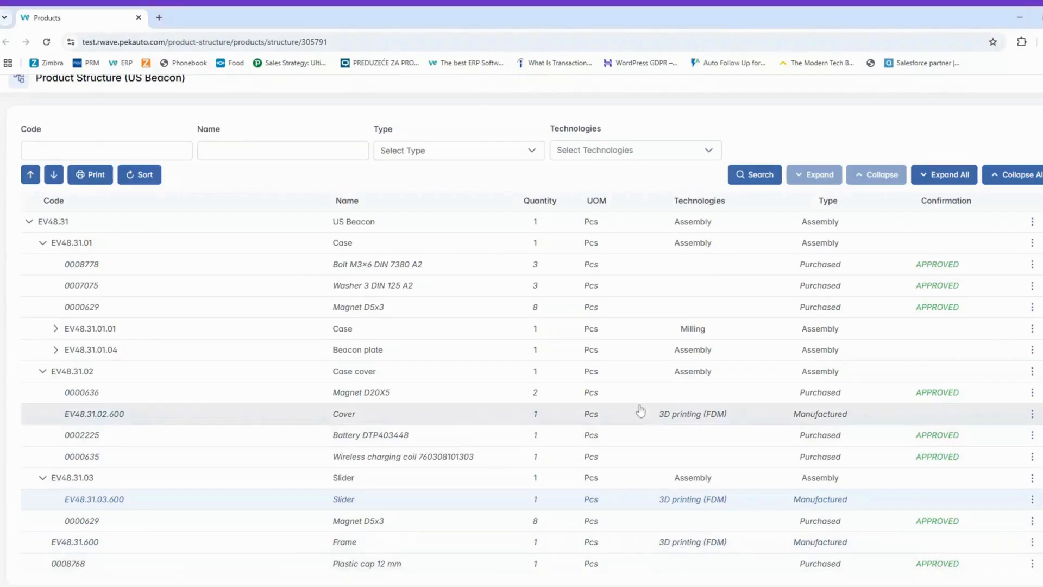
View the edit form of the Cover part EV48.31.02.600 and close it without changes.
{"action": "left_click", "coordinate": [1032, 414]}
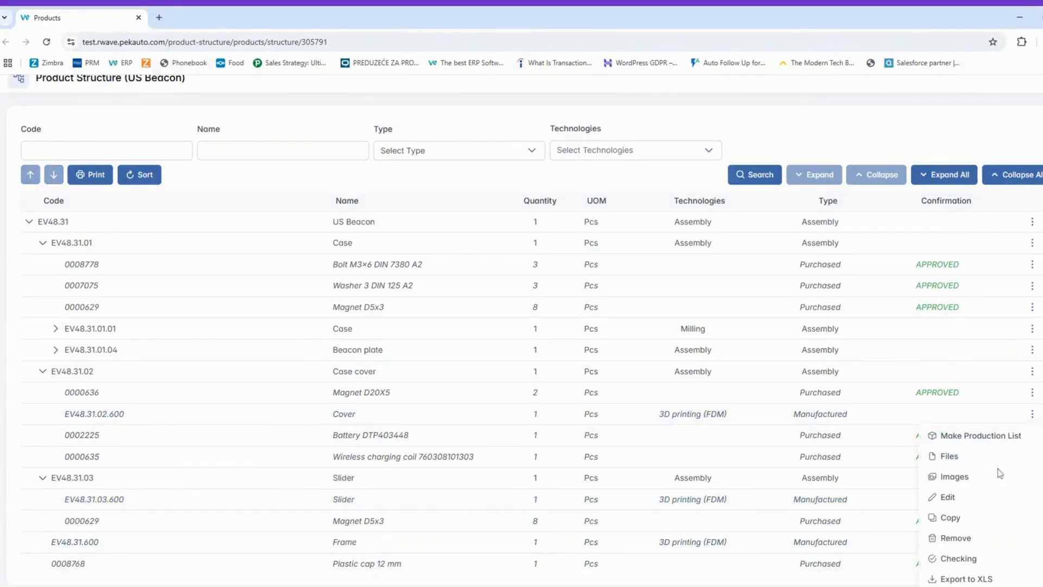
{"action": "left_click", "coordinate": [922, 492]}
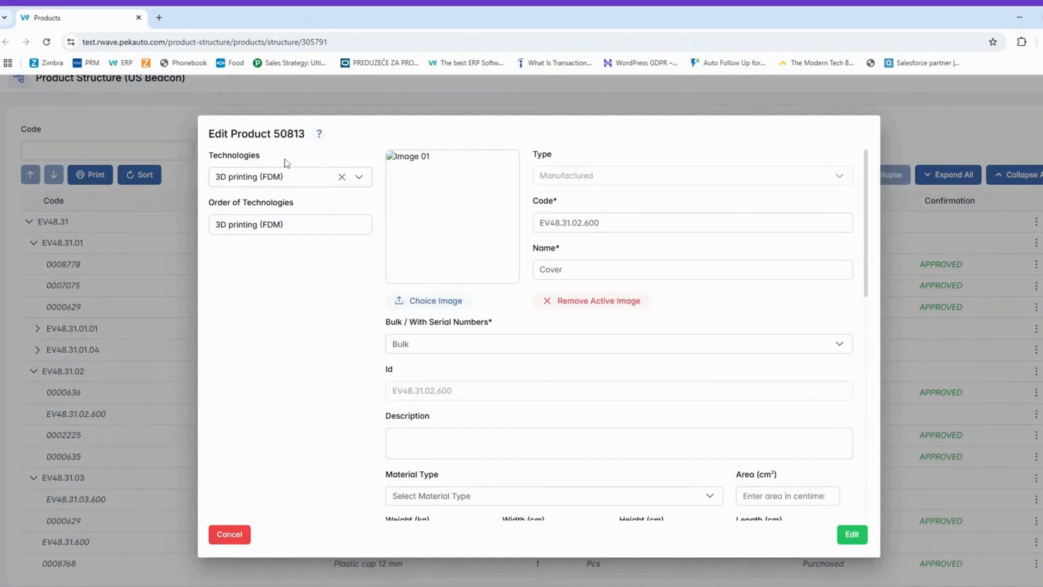
{"action": "left_click", "coordinate": [228, 534]}
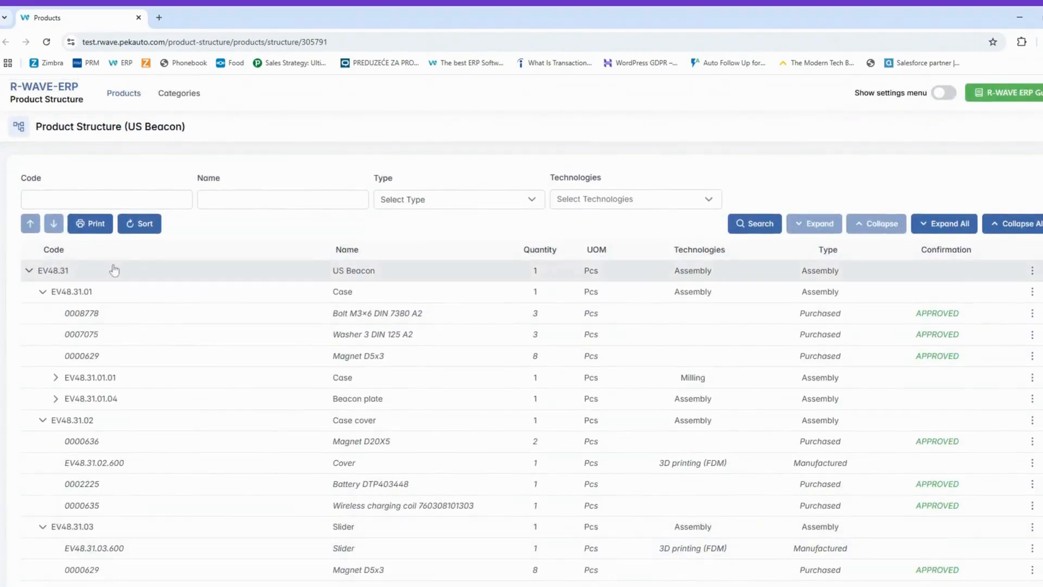
Show the actions available for the top-level US Beacon assembly.
{"action": "left_click", "coordinate": [751, 272]}
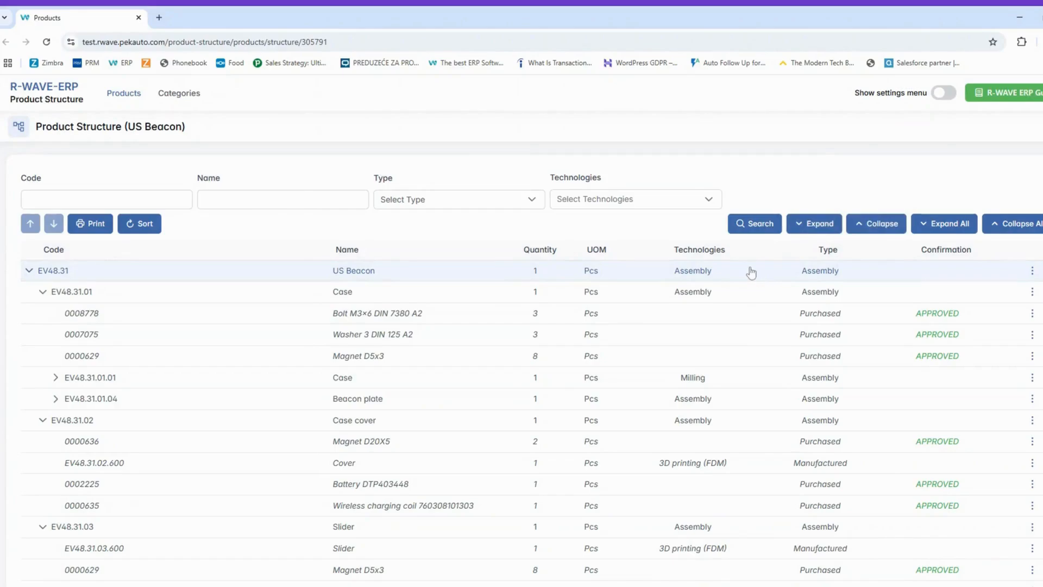
{"action": "left_click", "coordinate": [1032, 271]}
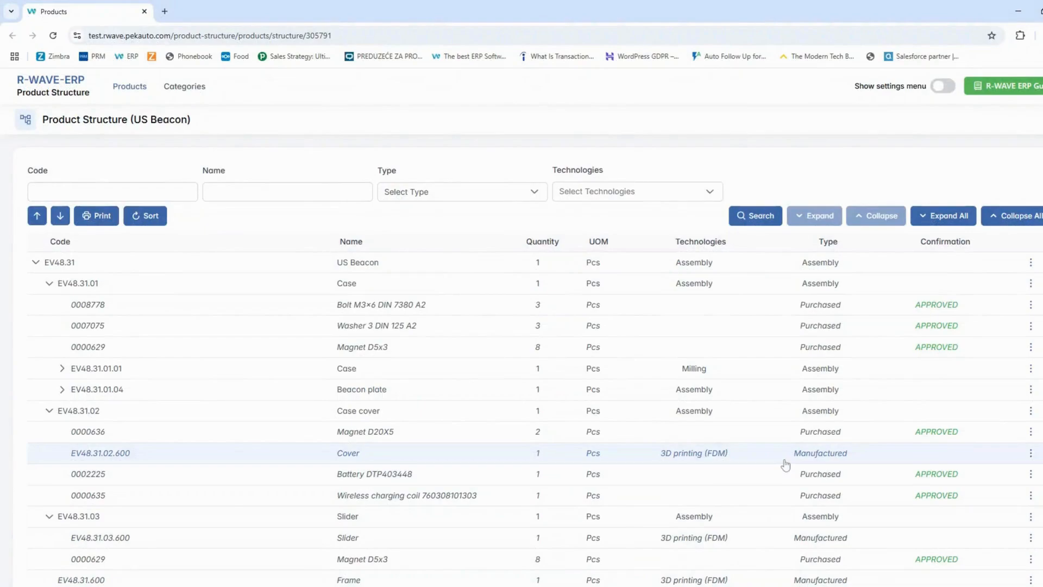
Open the Cover part EV48.31.02.600 for editing and review its fields through to the files and production documentation sections.
{"action": "left_click", "coordinate": [1031, 452]}
{"action": "left_click", "coordinate": [935, 352]}
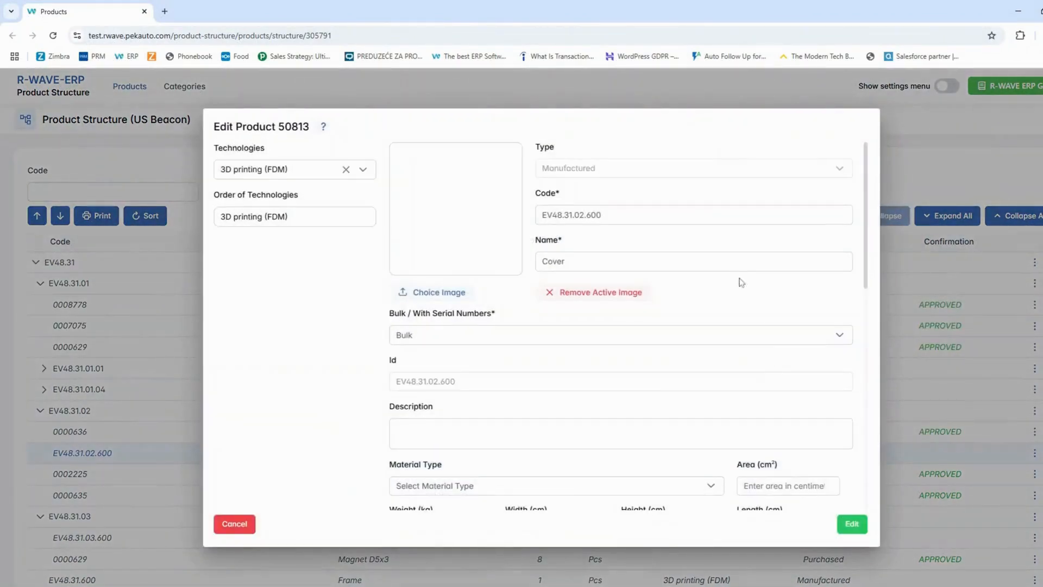
{"action": "left_click_drag", "start_coordinate": [859, 177], "coordinate": [851, 298]}
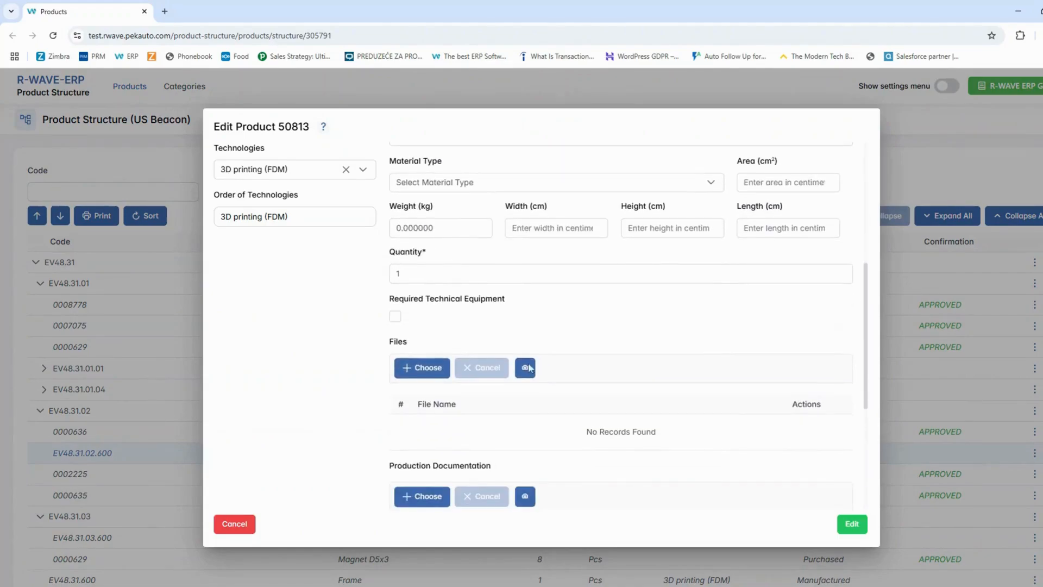
{"action": "left_click_drag", "start_coordinate": [868, 387], "coordinate": [862, 448]}
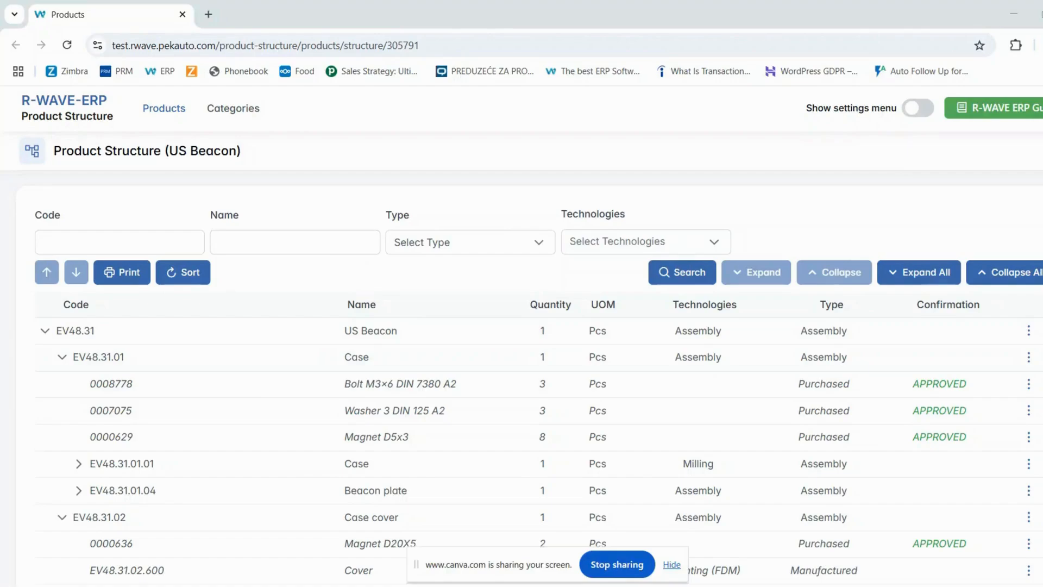
Upload the Excel file Product Structure EV48.31 US Beacon as the structure of the top-level US Beacon assembly.
{"action": "left_click", "coordinate": [1031, 333]}
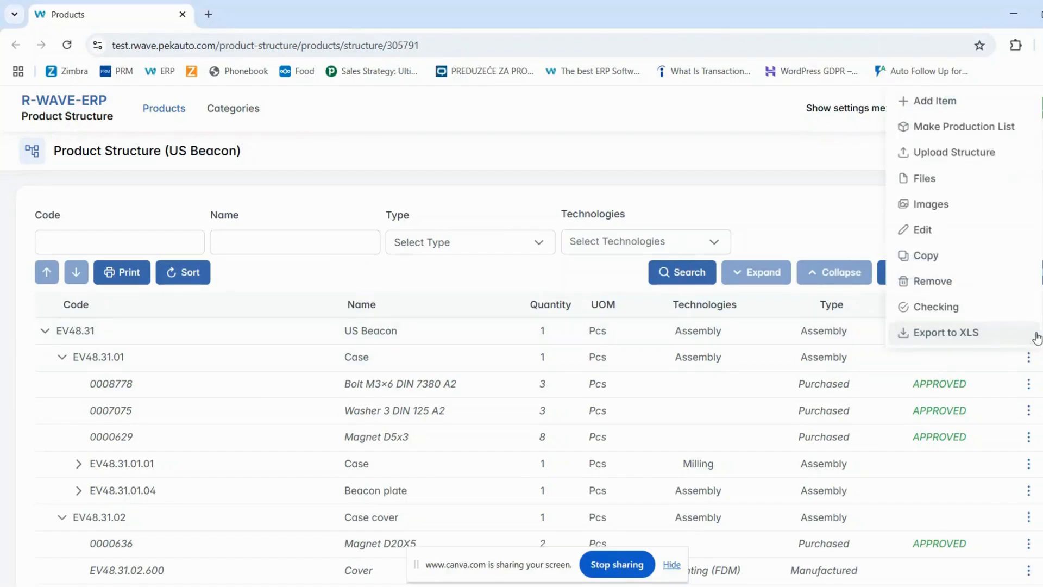
{"action": "left_click", "coordinate": [946, 152]}
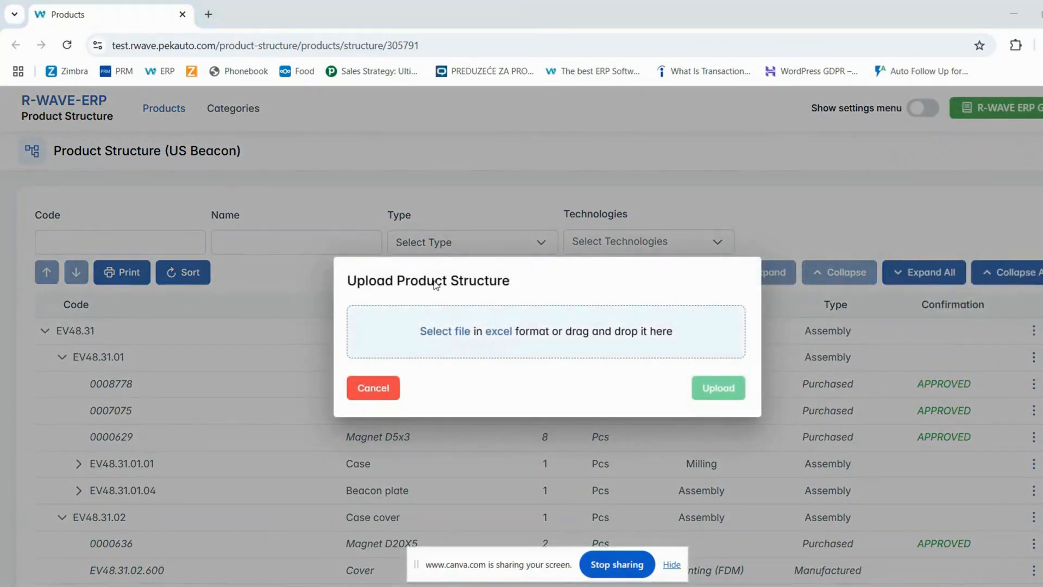
{"action": "left_click", "coordinate": [443, 329]}
{"action": "left_click", "coordinate": [223, 105]}
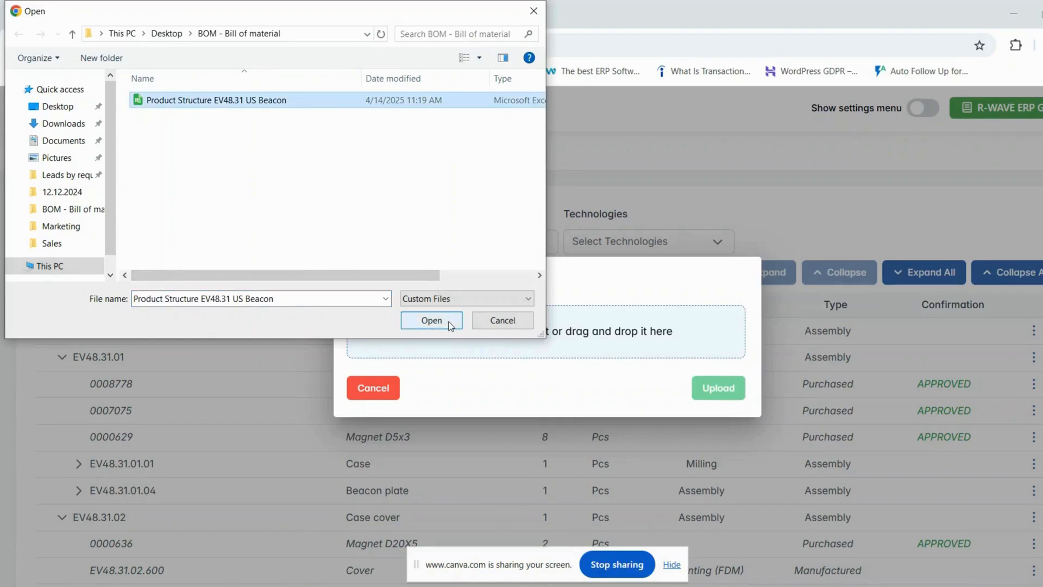
{"action": "left_click", "coordinate": [450, 321]}
{"action": "left_click", "coordinate": [720, 378]}
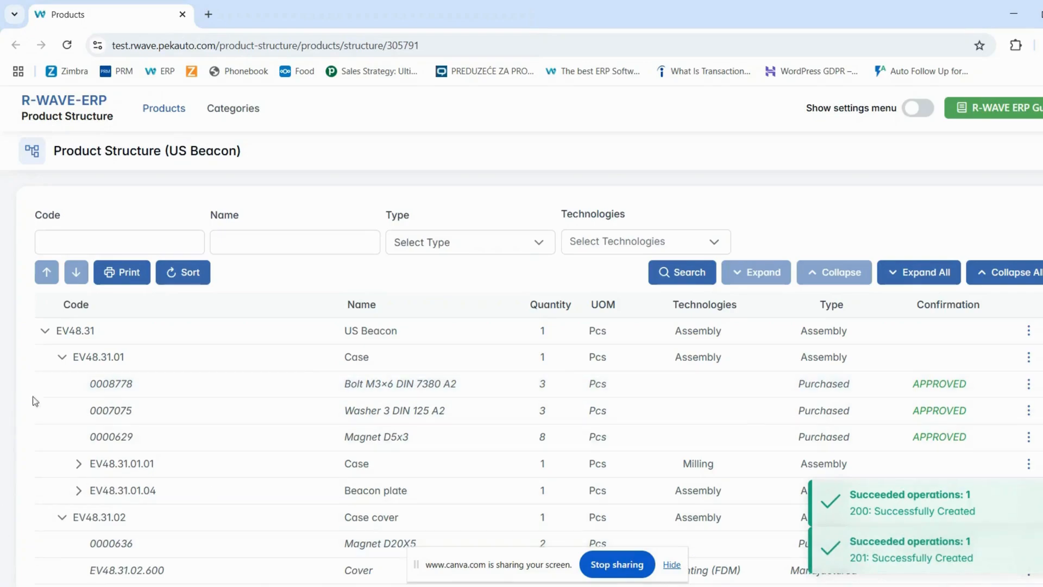
Make a production list from the US Beacon assembly for 1 set, without a group production plan.
{"action": "left_click", "coordinate": [1028, 331]}
{"action": "left_click", "coordinate": [959, 128]}
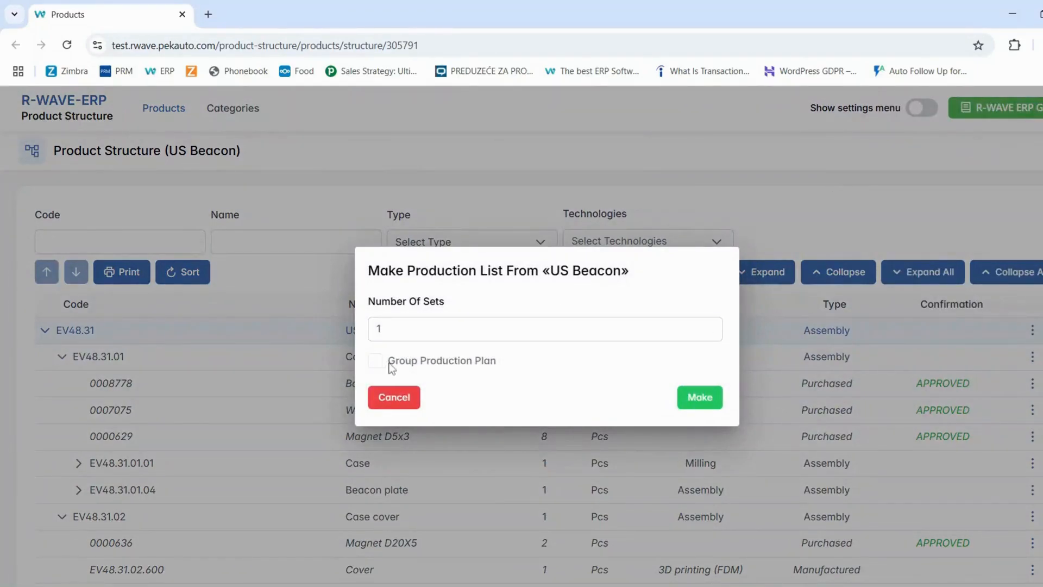
{"action": "left_click", "coordinate": [699, 397]}
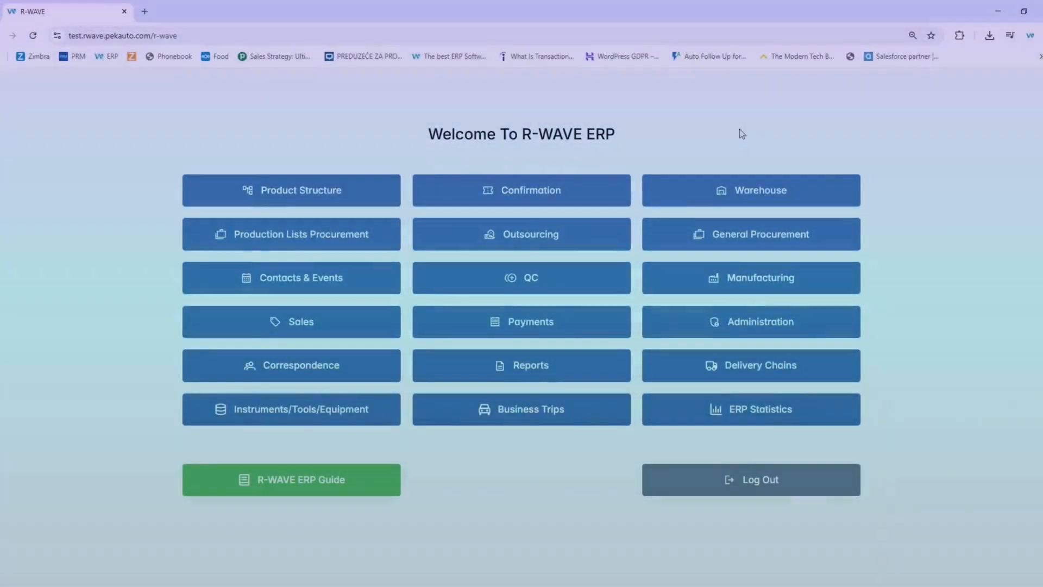
Open the EV48.31 US Beacon production list in the Warehouse module and expand its Case cover assembly.
{"action": "left_click", "coordinate": [750, 190]}
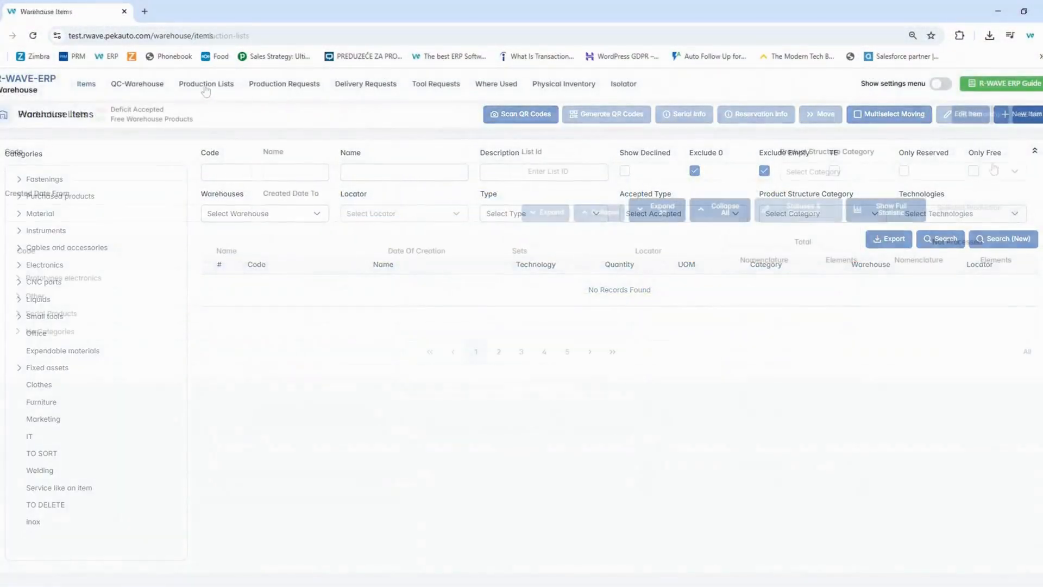
{"action": "left_click", "coordinate": [669, 296]}
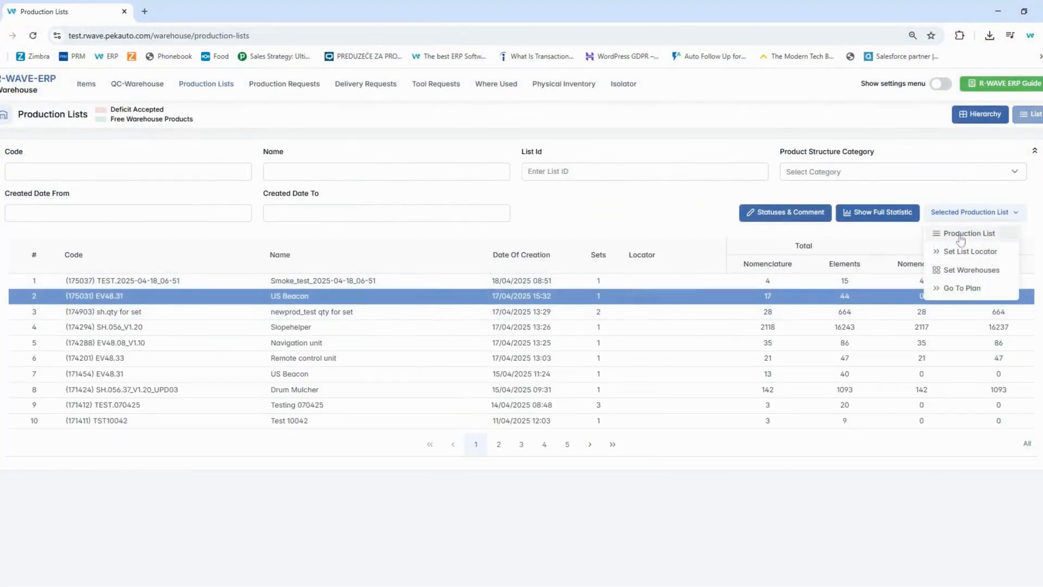
{"action": "left_click", "coordinate": [960, 233]}
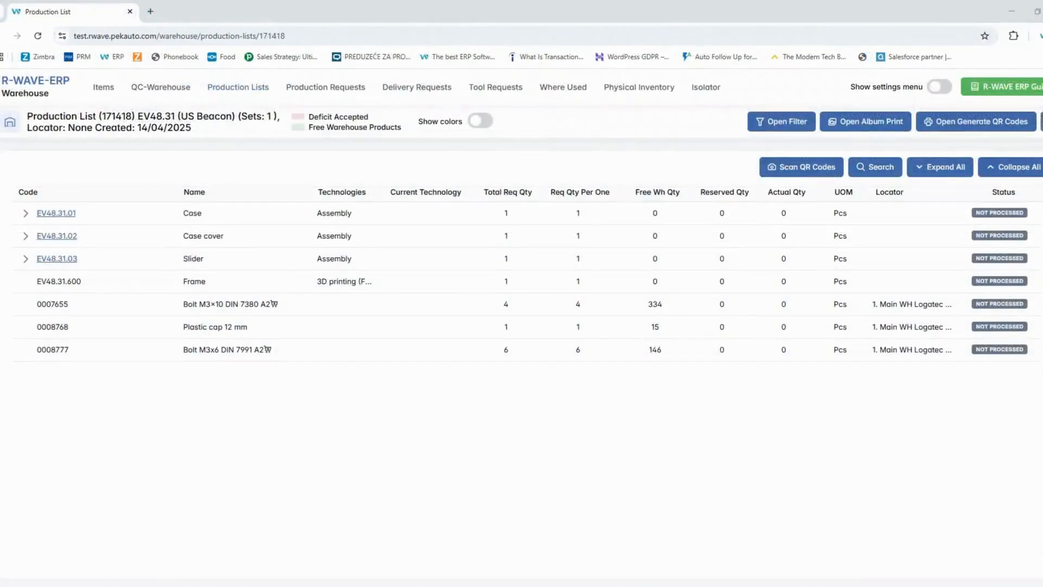
{"action": "left_click", "coordinate": [25, 236]}
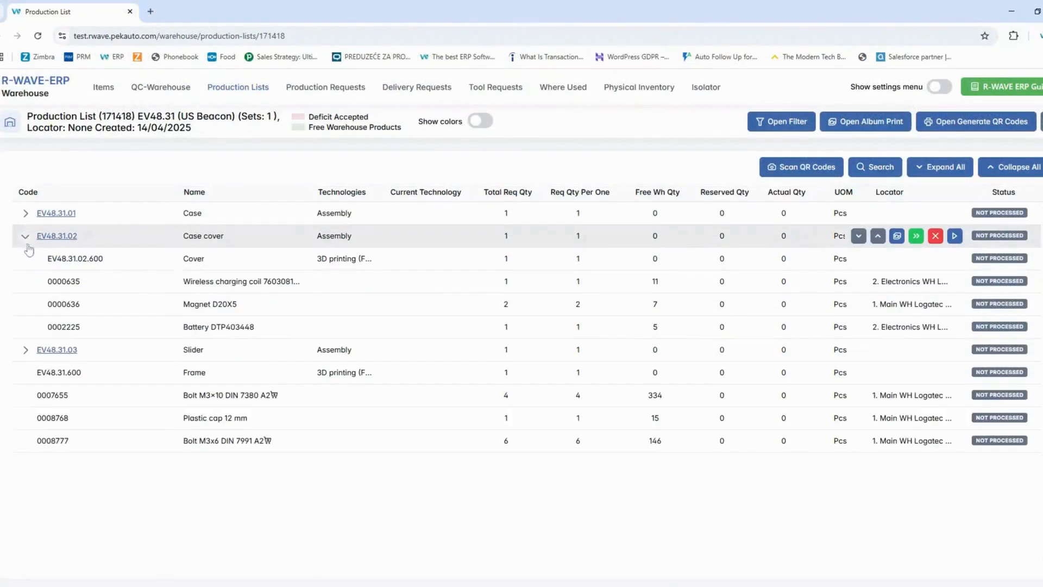
Expand the Slider assembly EV48.31.03 in the US Beacon production list to review its components and quantities.
{"action": "left_click", "coordinate": [38, 352]}
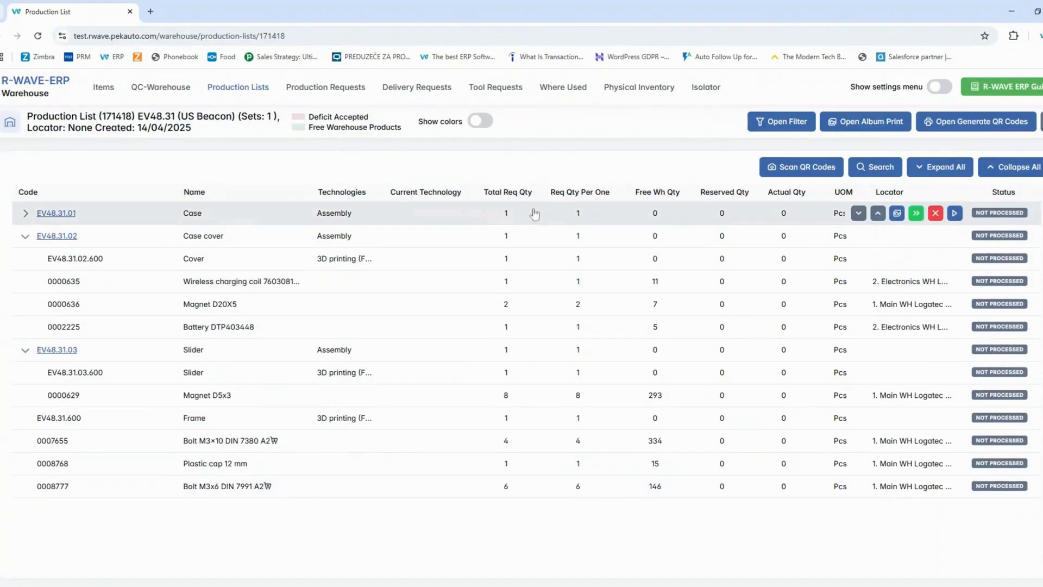
{"action": "mouse_move", "coordinate": [568, 216]}
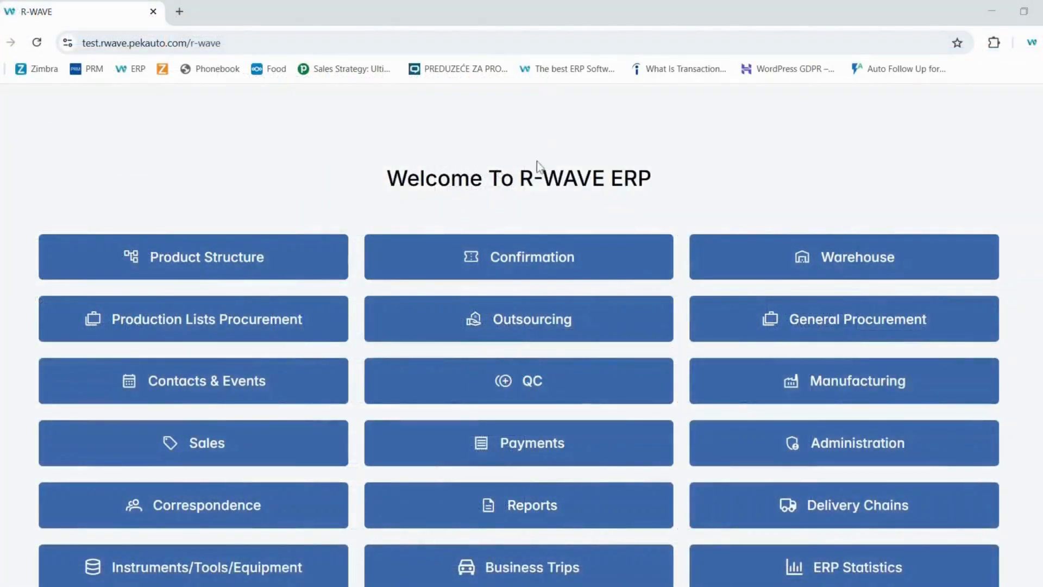
Confirm the EV48.31 US Beacon production list in the Confirmation module's production lists.
{"action": "scroll", "coordinate": [537, 161], "scroll_direction": "down", "scroll_amount": 1}
{"action": "left_click", "coordinate": [538, 183]}
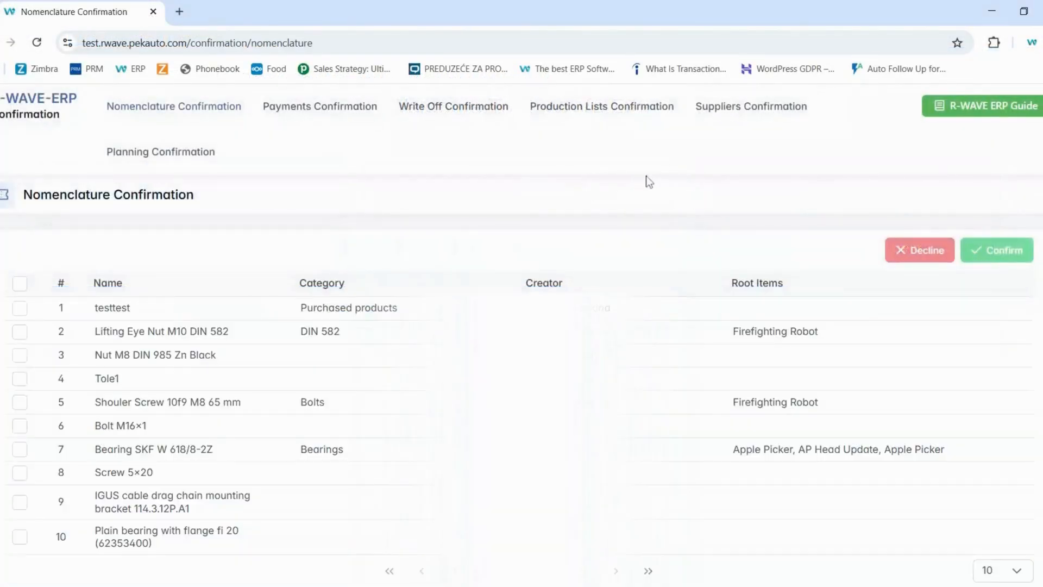
{"action": "left_click", "coordinate": [535, 108]}
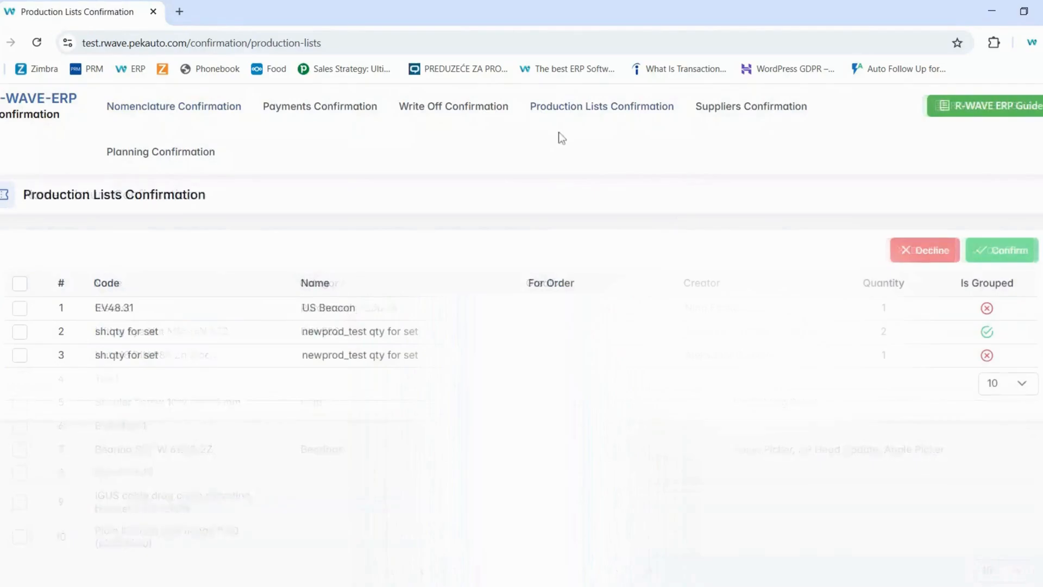
{"action": "left_click", "coordinate": [19, 307]}
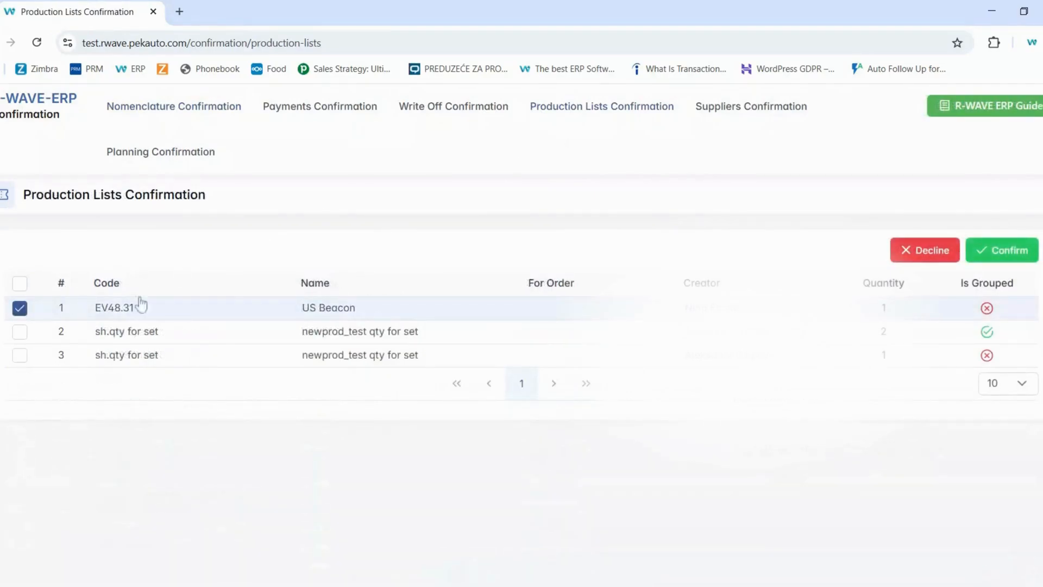
{"action": "left_click", "coordinate": [1005, 265]}
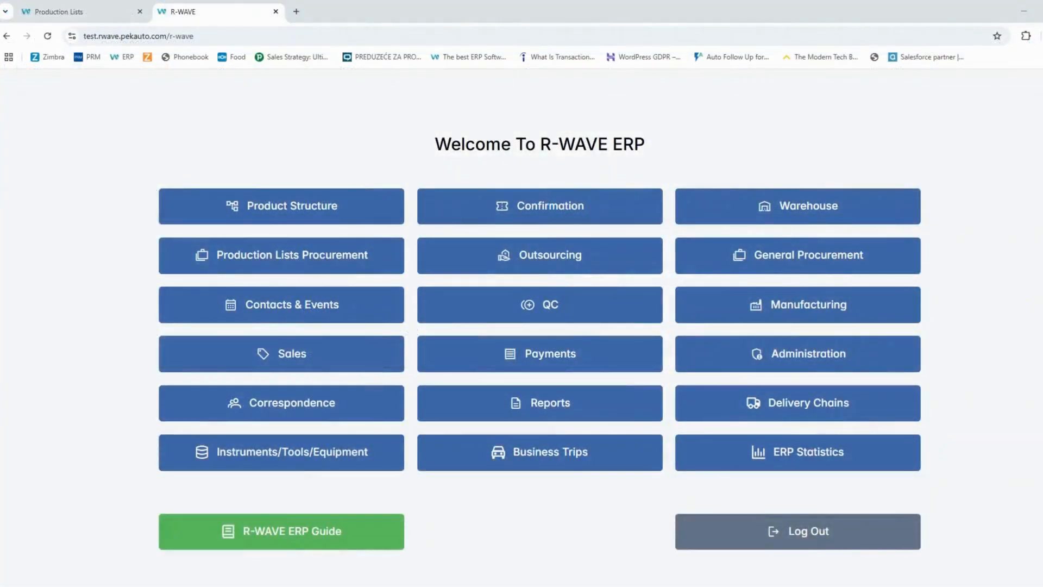
Browse the Warehouse production lists under Prototypes electronics to the US Beacon list 171418 and examine its processing statistics.
{"action": "left_click", "coordinate": [794, 209]}
{"action": "left_click", "coordinate": [255, 97]}
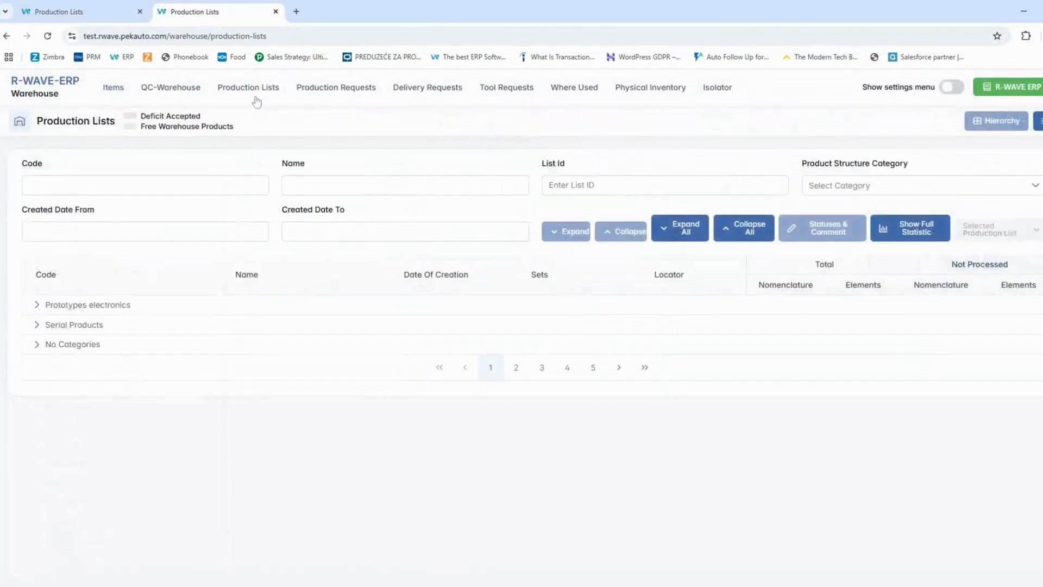
{"action": "left_click", "coordinate": [36, 304]}
{"action": "left_click", "coordinate": [45, 324]}
{"action": "left_click", "coordinate": [55, 344]}
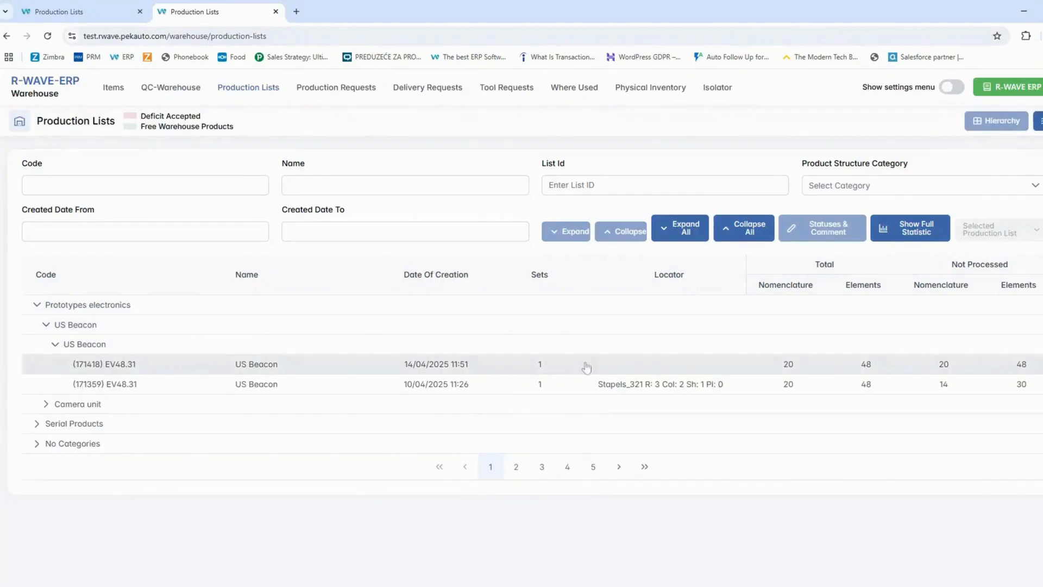
{"action": "left_click", "coordinate": [970, 368]}
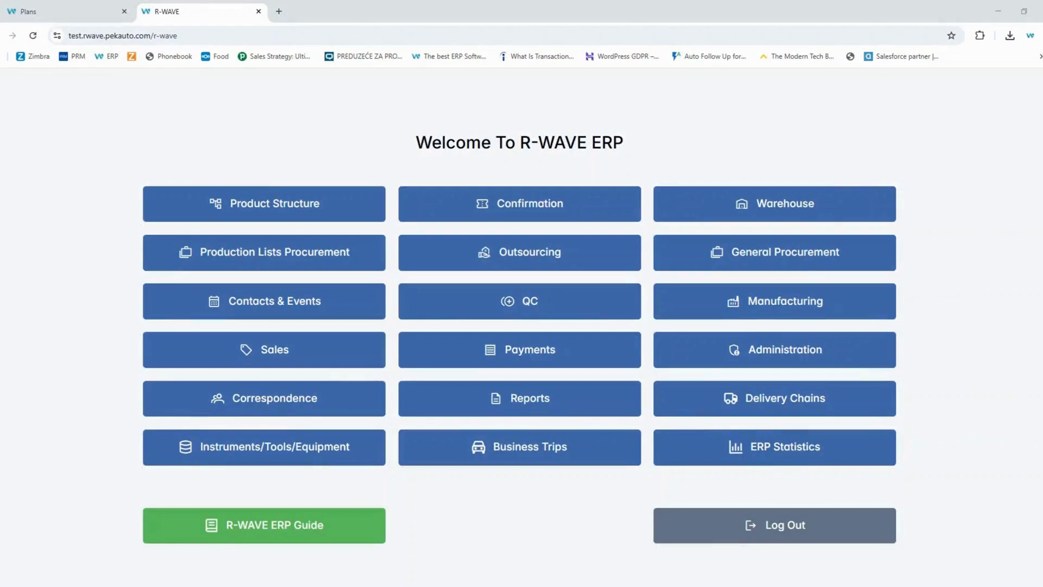
Show the Manufacturing plans as a list and open the EV48.31 US Beacon plan for list 171418.
{"action": "left_click", "coordinate": [715, 302]}
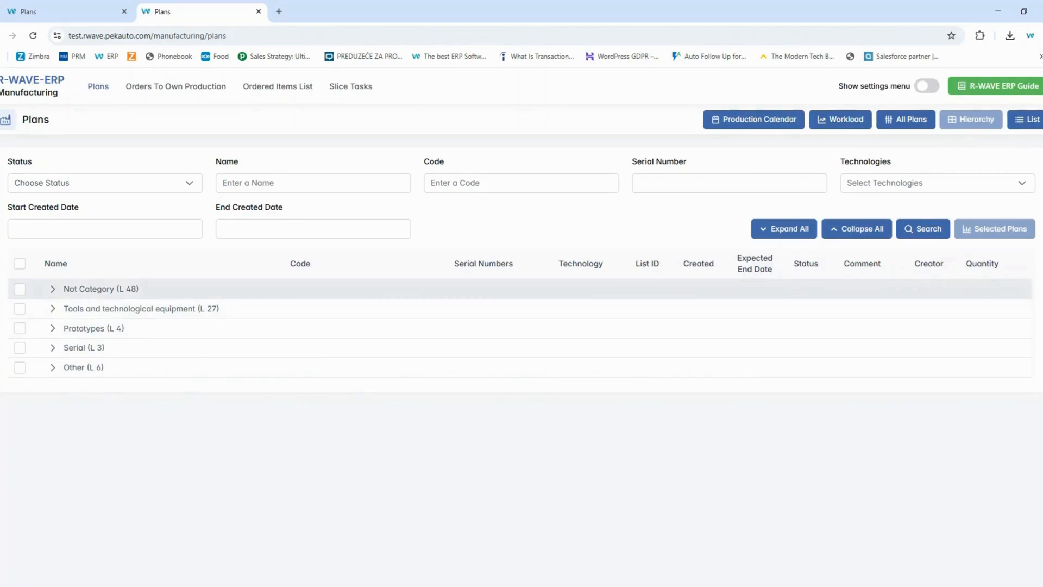
{"action": "left_click", "coordinate": [1035, 128]}
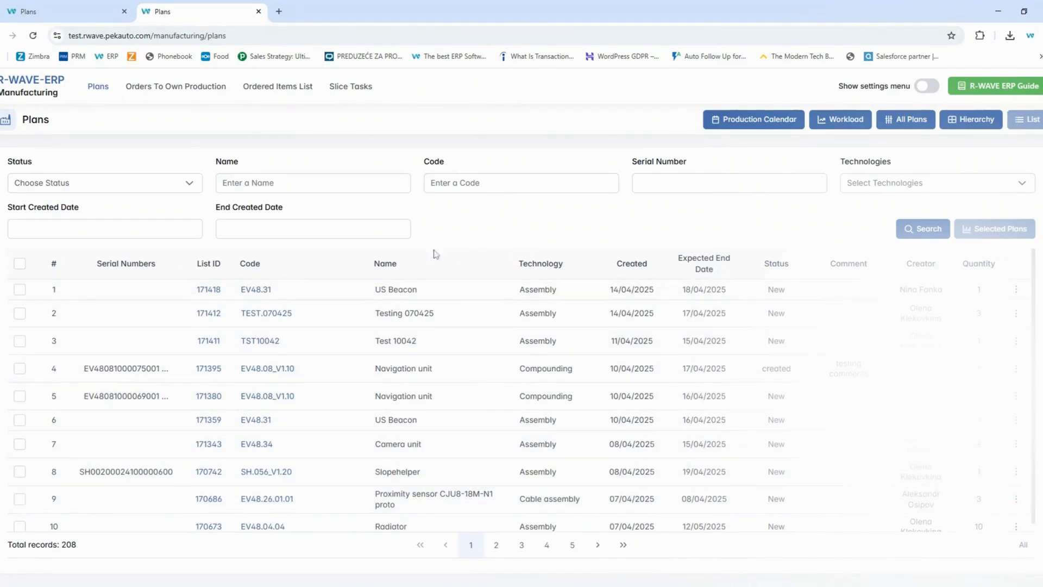
{"action": "left_click", "coordinate": [260, 294]}
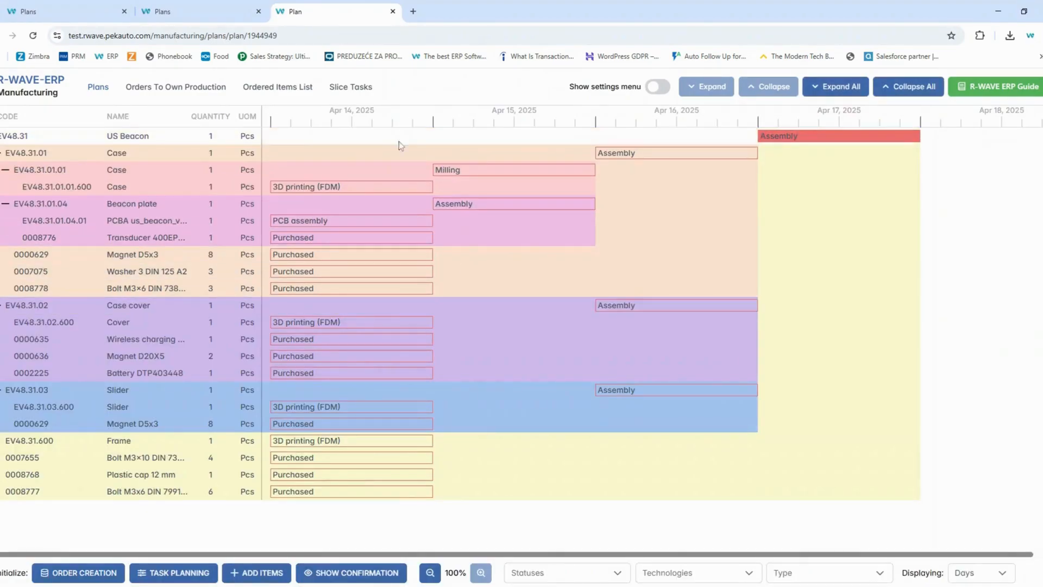
Review the plan's scheduled tasks and check the status of the 3D printing task for Case EV48.31.01.01.600.
{"action": "left_click_drag", "start_coordinate": [388, 264], "coordinate": [366, 487]}
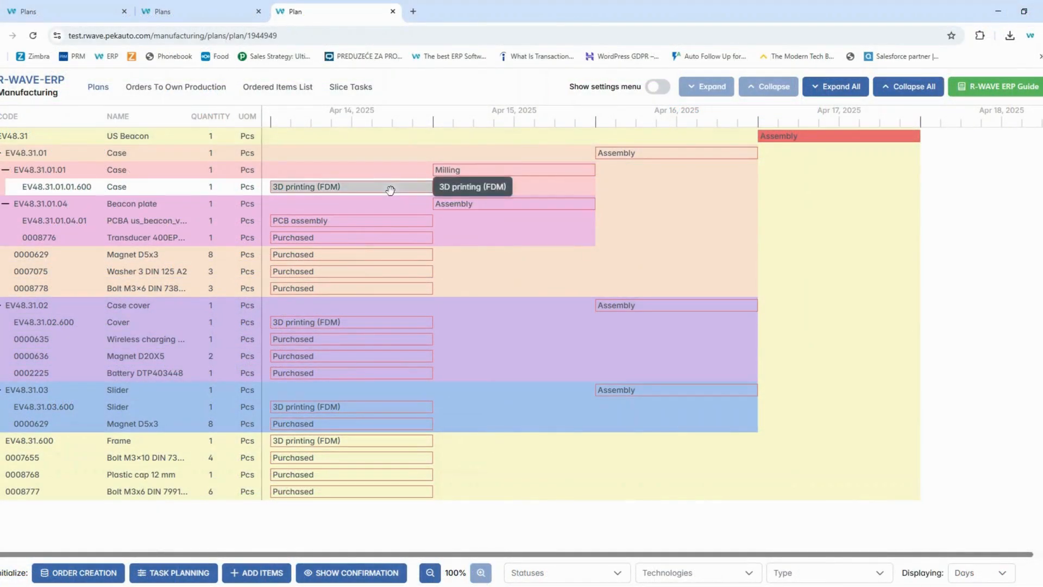
{"action": "left_click", "coordinate": [390, 189]}
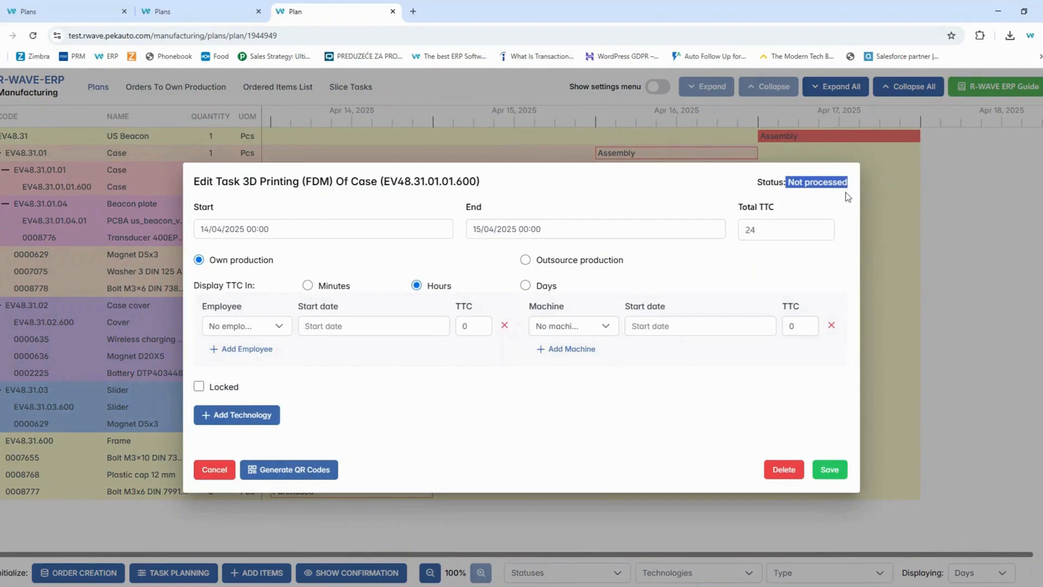
{"action": "left_click", "coordinate": [222, 474]}
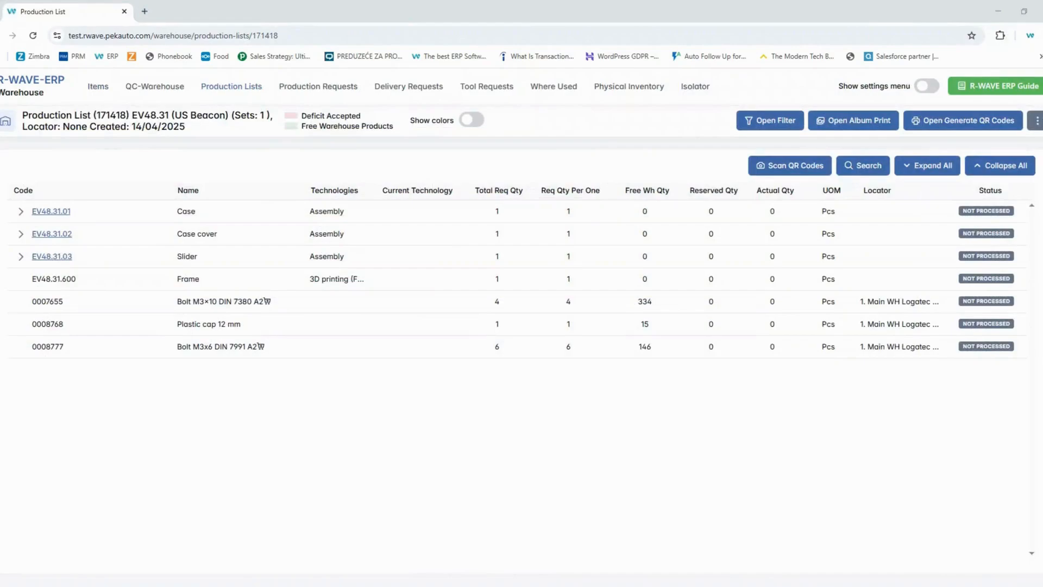
Expand the Case cover and Slider assemblies, and reopen the EV48.31 US Beacon production list from the Warehouse module's list view.
{"action": "left_click", "coordinate": [20, 233]}
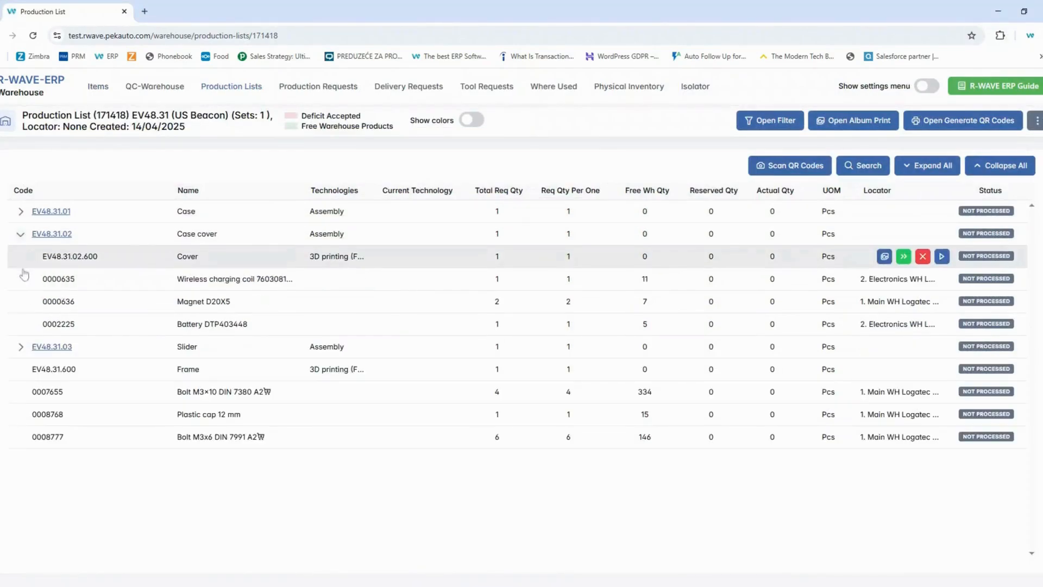
{"action": "left_click", "coordinate": [20, 347]}
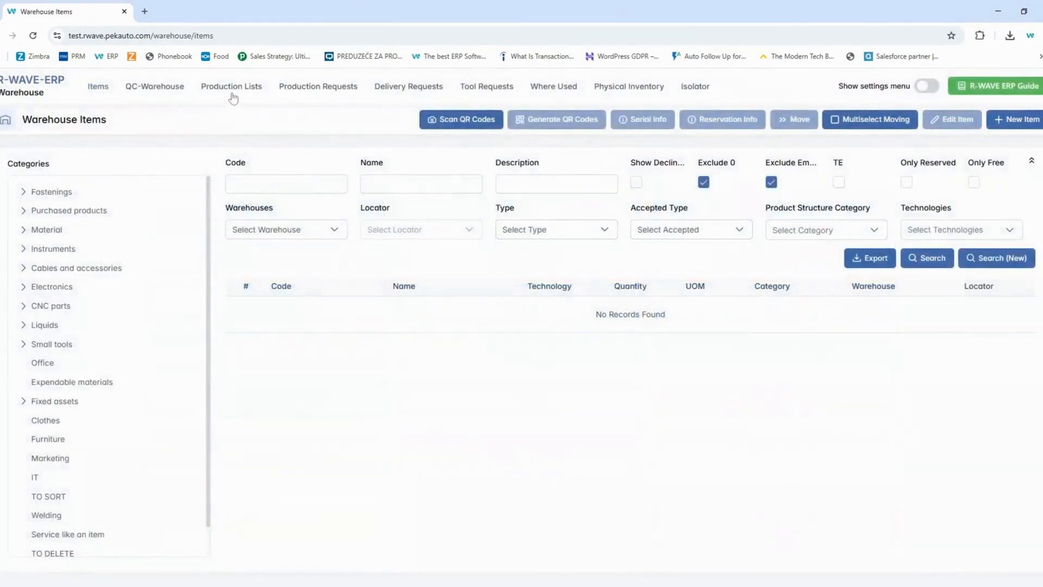
{"action": "left_click", "coordinate": [232, 93]}
{"action": "left_click", "coordinate": [1034, 121]}
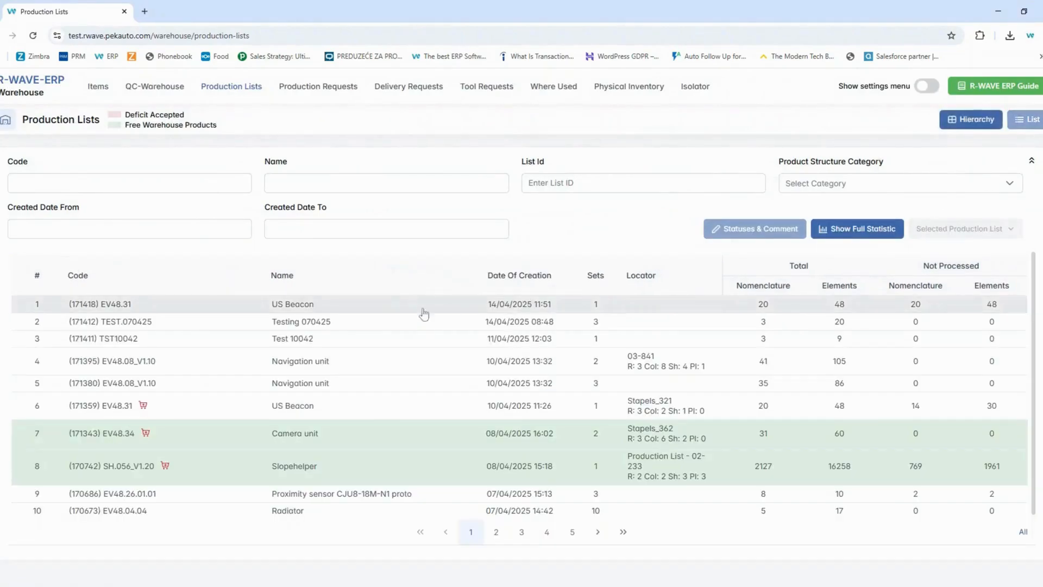
{"action": "left_click", "coordinate": [363, 309]}
{"action": "left_click", "coordinate": [959, 231]}
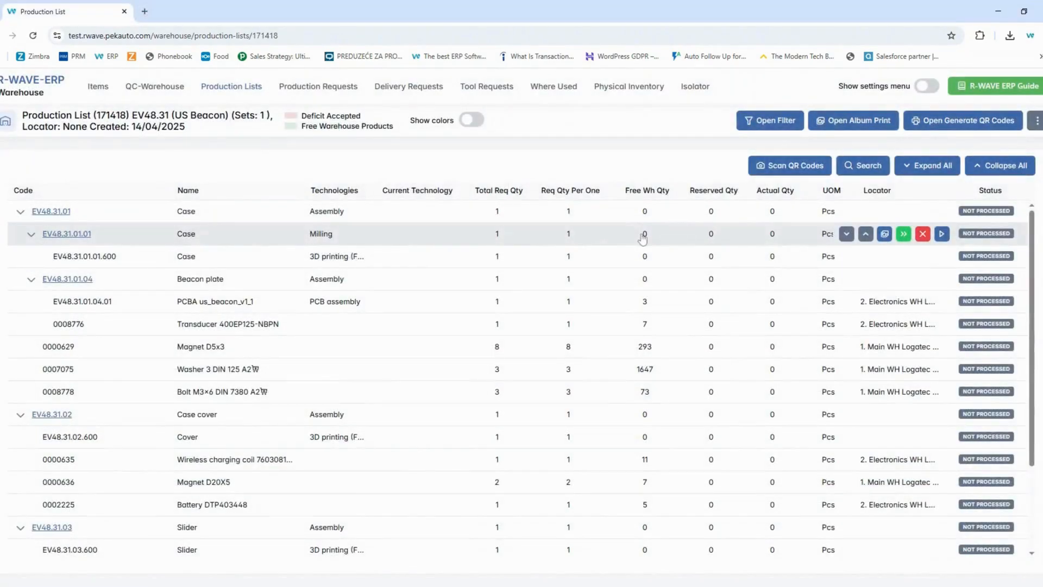
Register the milled Case EV48.31.01.01 as a full deficit and set the actual quantity of the Case assembly's Magnet D5x3 to 8.
{"action": "left_click", "coordinate": [904, 235]}
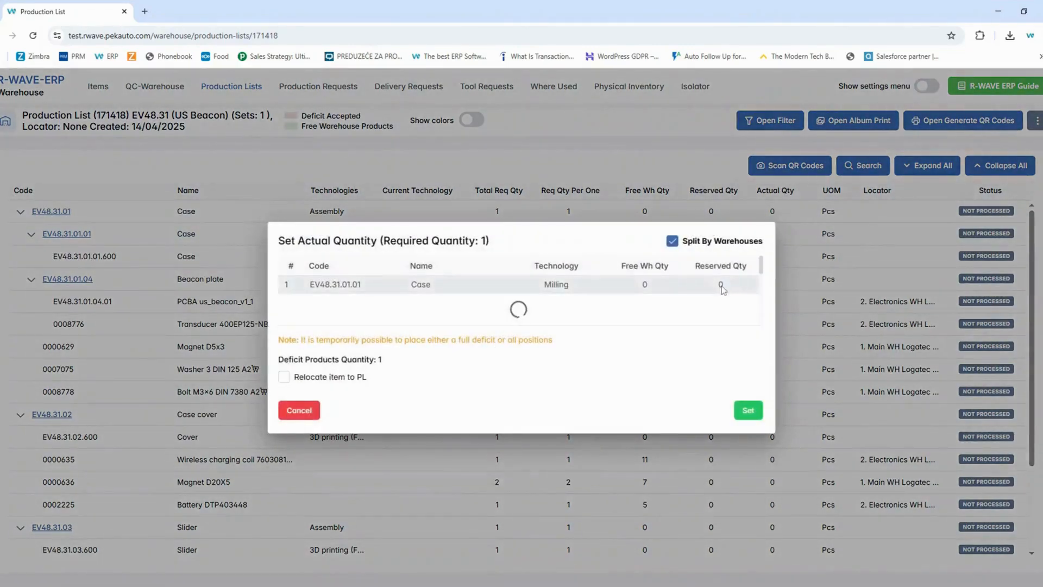
{"action": "left_click", "coordinate": [748, 411]}
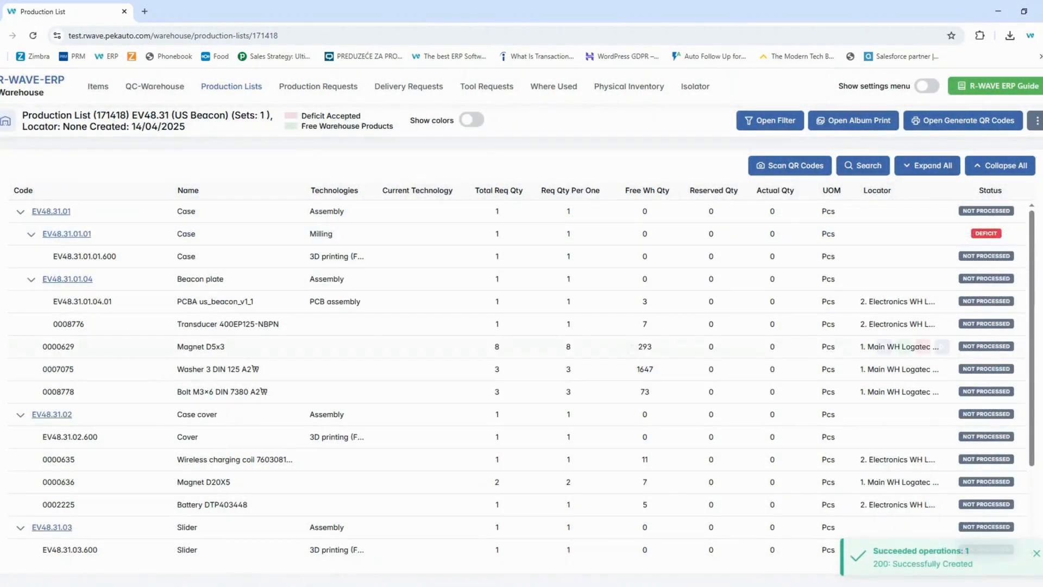
{"action": "left_click", "coordinate": [905, 347]}
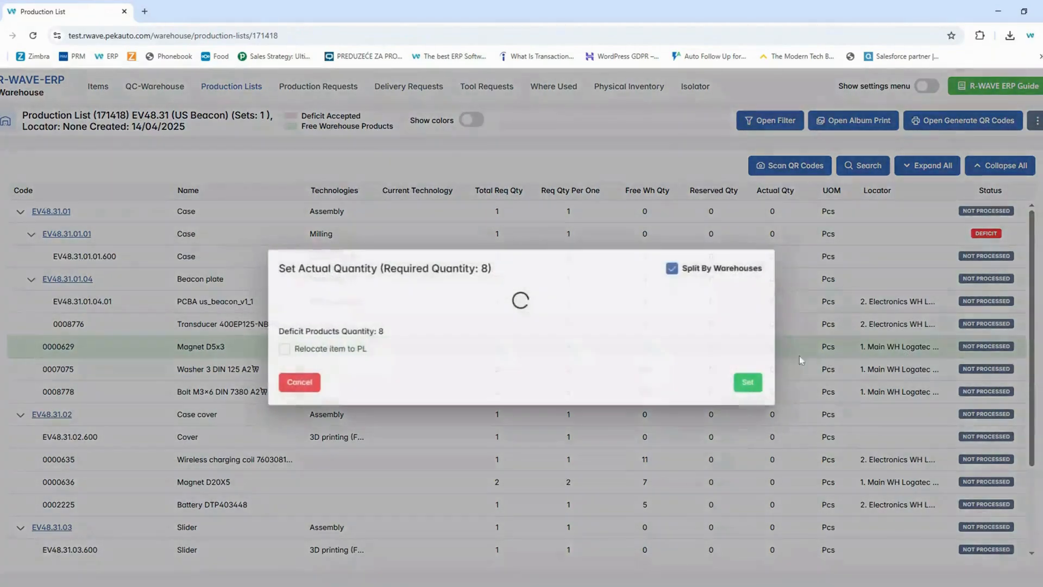
{"action": "type", "text": "8"}
{"action": "left_click", "coordinate": [739, 387]}
Register the Wireless charging coil 0000635 under the Case cover as a deficit, allocating no stock from the electronics warehouse.
{"action": "scroll", "coordinate": [739, 391], "scroll_direction": "down", "scroll_amount": 1}
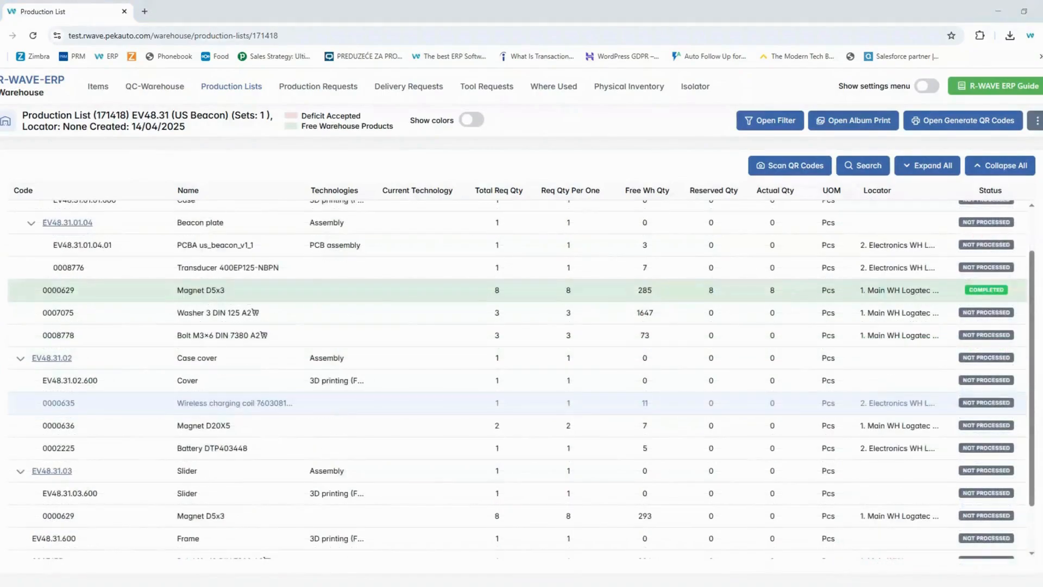
{"action": "mouse_move", "coordinate": [639, 411]}
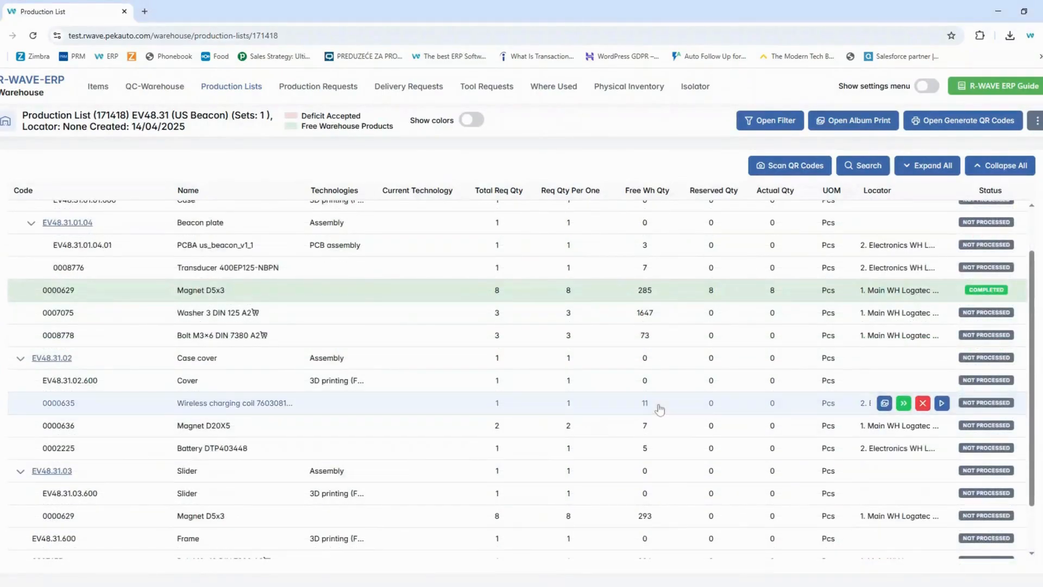
{"action": "left_click", "coordinate": [903, 403]}
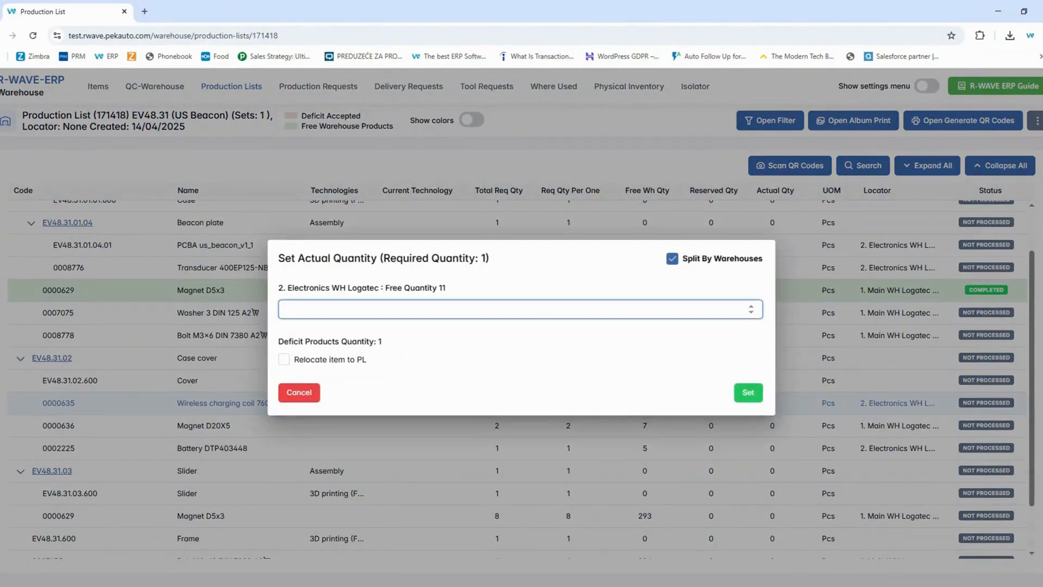
{"action": "left_click", "coordinate": [748, 392]}
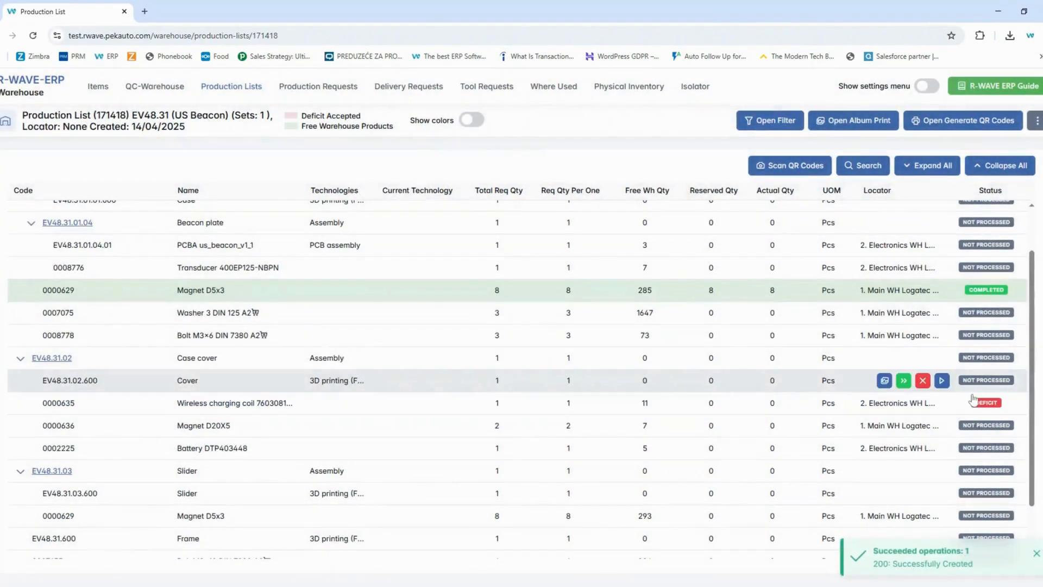
Set the actual quantities of PCBA us_beacon_v1_1 and Transducer 400EP125-NBPN to 1 each from 2. Electronics WH Logatec.
{"action": "key", "text": "ctrl+minus"}
{"action": "left_click", "coordinate": [914, 279]}
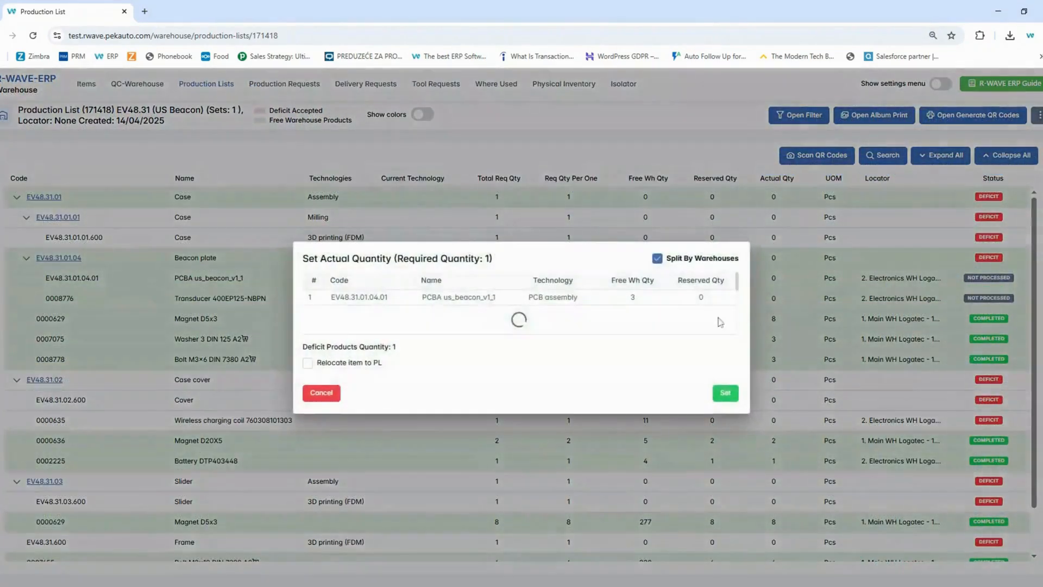
{"action": "left_click", "coordinate": [604, 325]}
{"action": "type", "text": "1"}
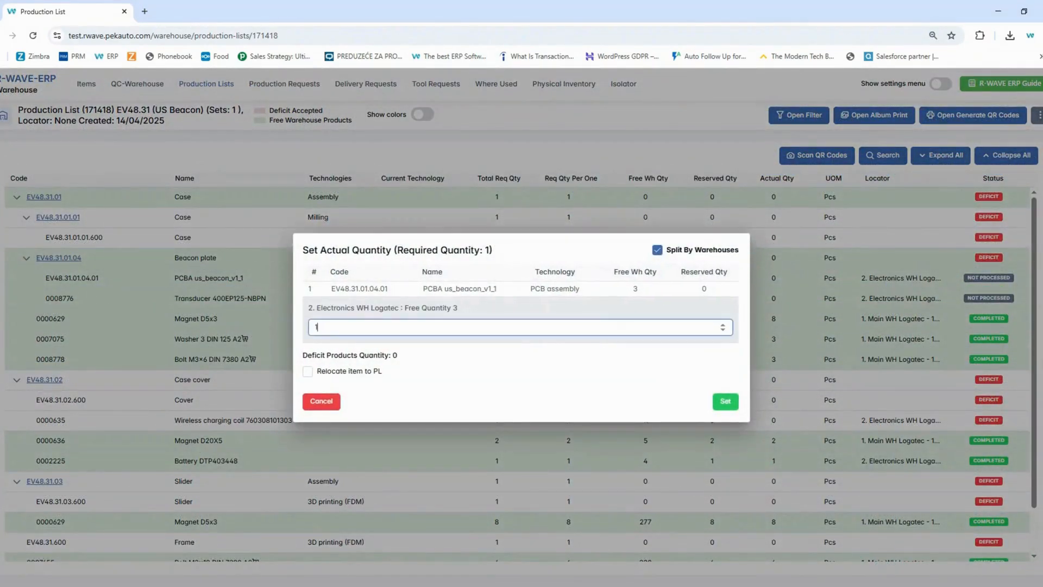
{"action": "left_click", "coordinate": [726, 392]}
{"action": "left_click", "coordinate": [894, 298]}
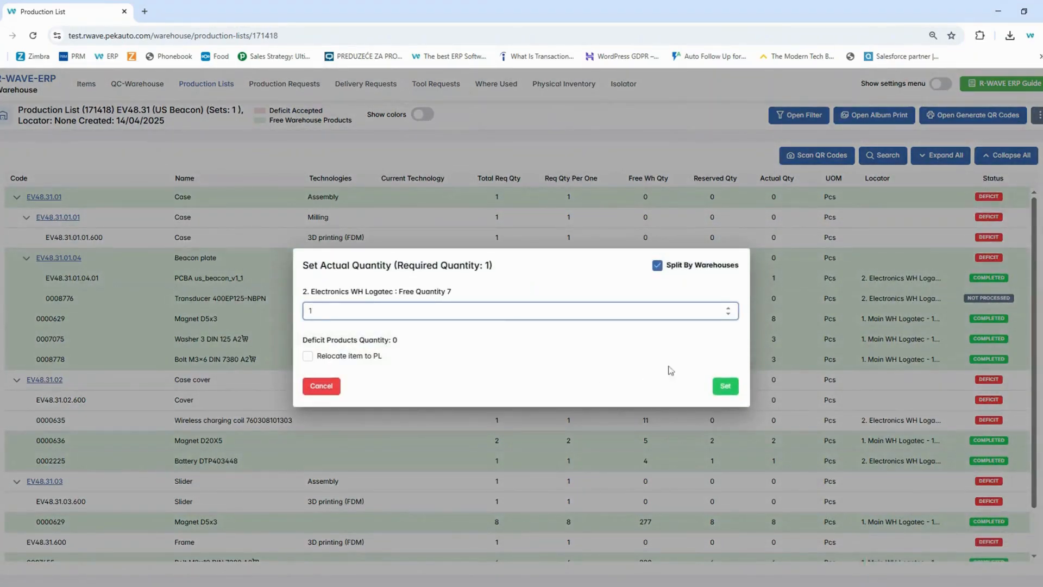
{"action": "left_click", "coordinate": [726, 385]}
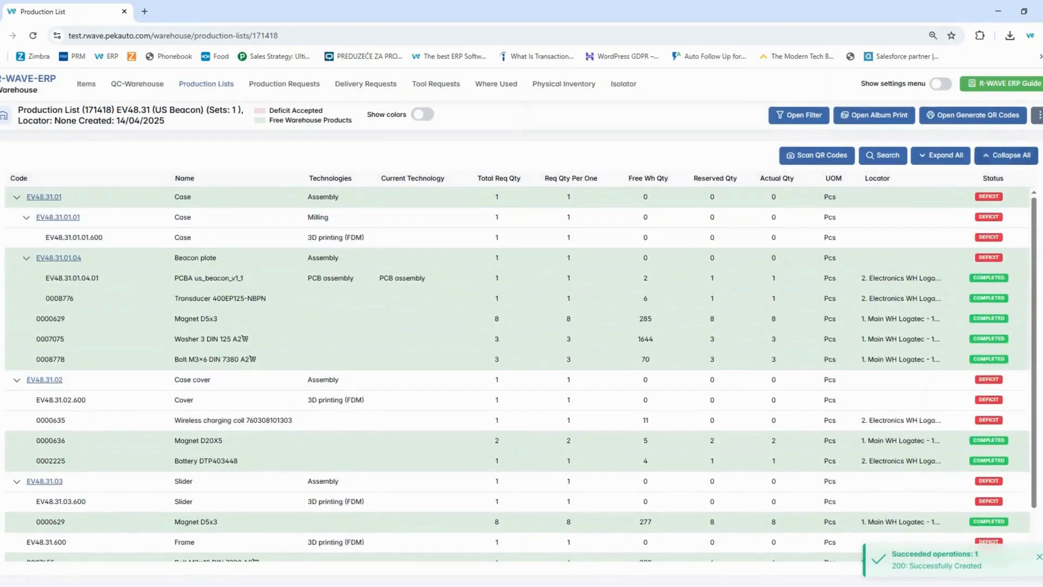
Open the manufacturing plan belonging to the US Beacon production list.
{"action": "left_click", "coordinate": [1039, 115]}
{"action": "left_click", "coordinate": [1017, 178]}
{"action": "left_click", "coordinate": [586, 391]}
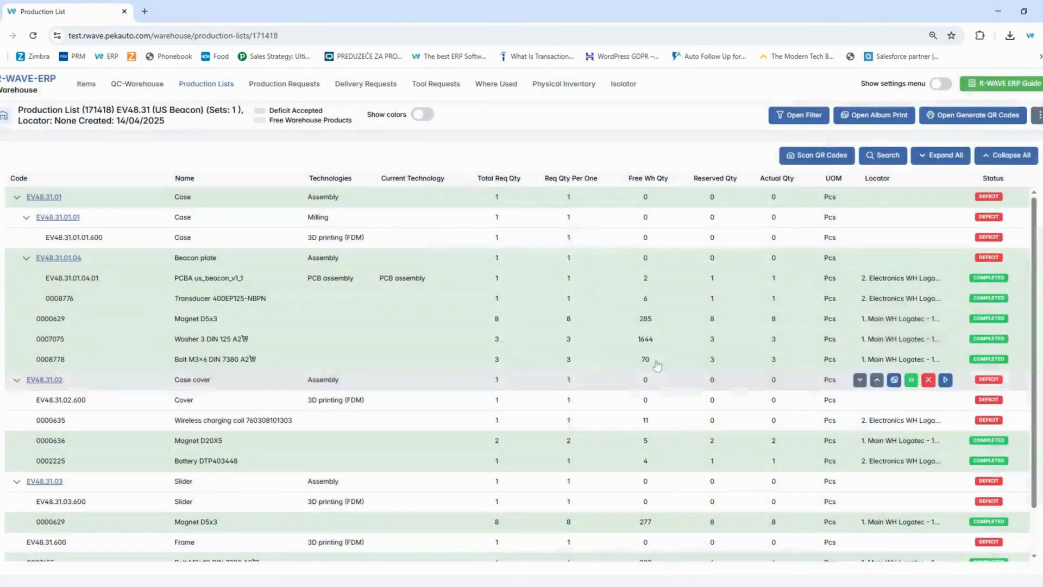
{"action": "left_click", "coordinate": [1039, 115]}
{"action": "left_click", "coordinate": [978, 197]}
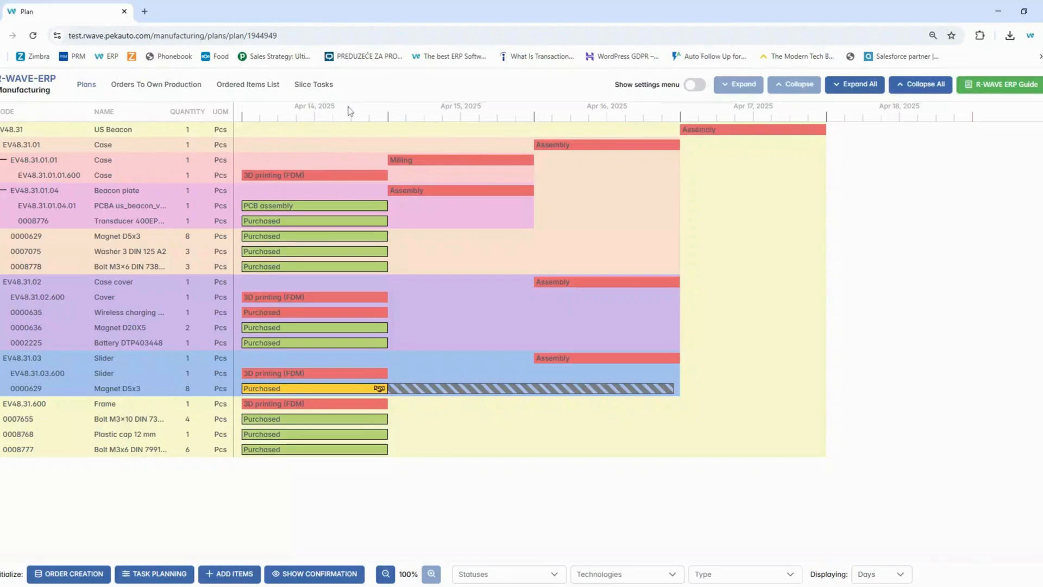
Check the PCB assembly task of PCBA us_beacon_v1_1 and open the 3D printing task of Case EV48.31.01.01.600.
{"action": "left_click", "coordinate": [328, 206]}
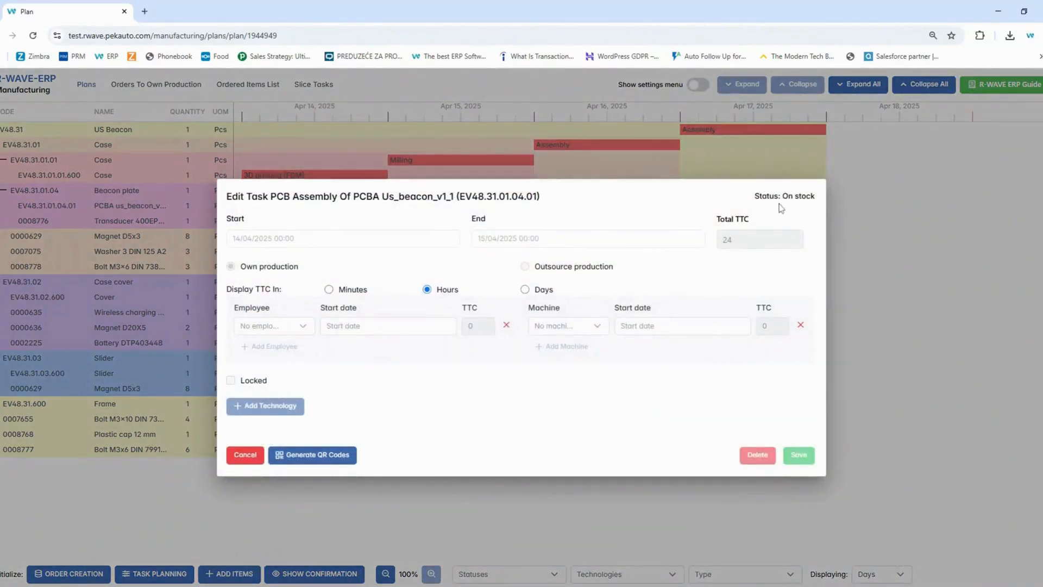
{"action": "left_click", "coordinate": [245, 455]}
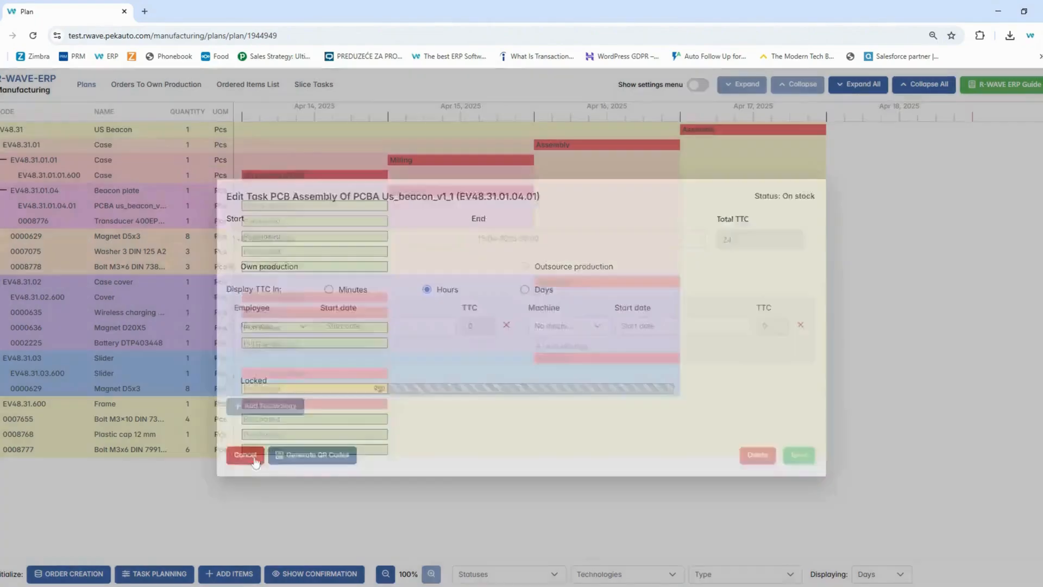
{"action": "left_click", "coordinate": [344, 175]}
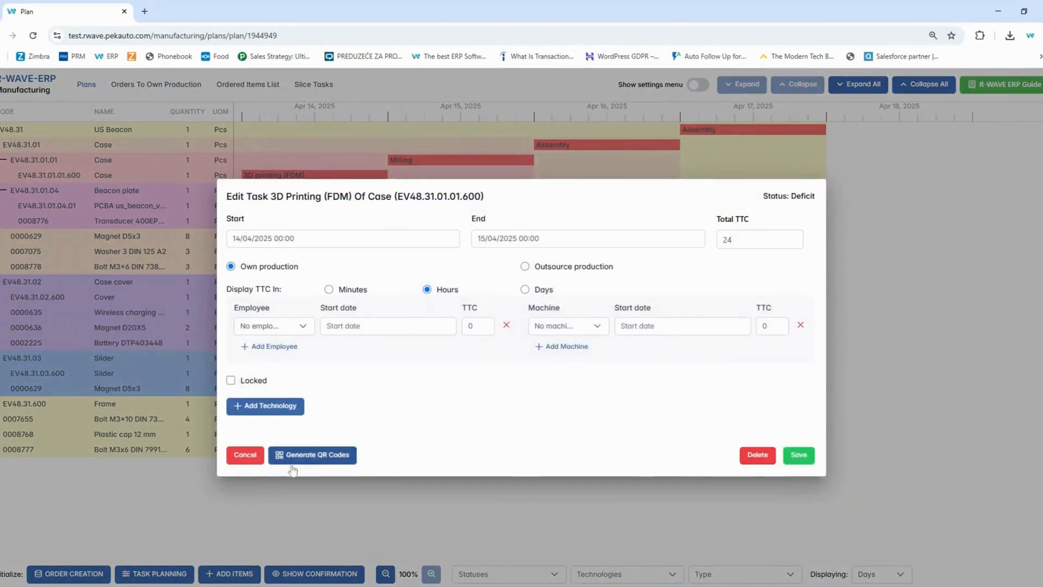
Check the order task of Magnet D5x3 under the Slider and read the status colour legend in the plan instructions.
{"action": "left_click", "coordinate": [245, 455]}
{"action": "left_click", "coordinate": [396, 388]}
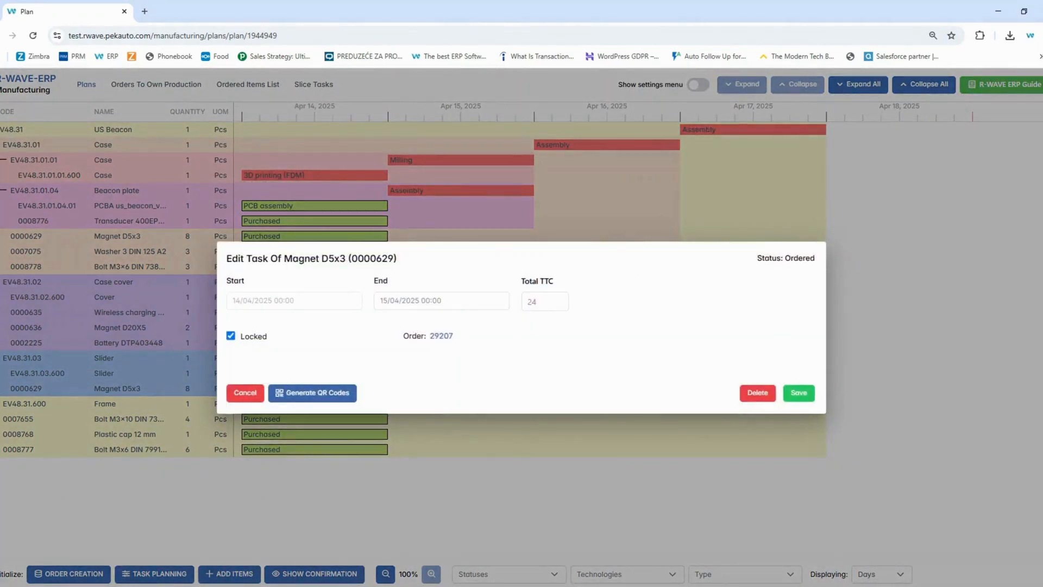
{"action": "left_click", "coordinate": [273, 458]}
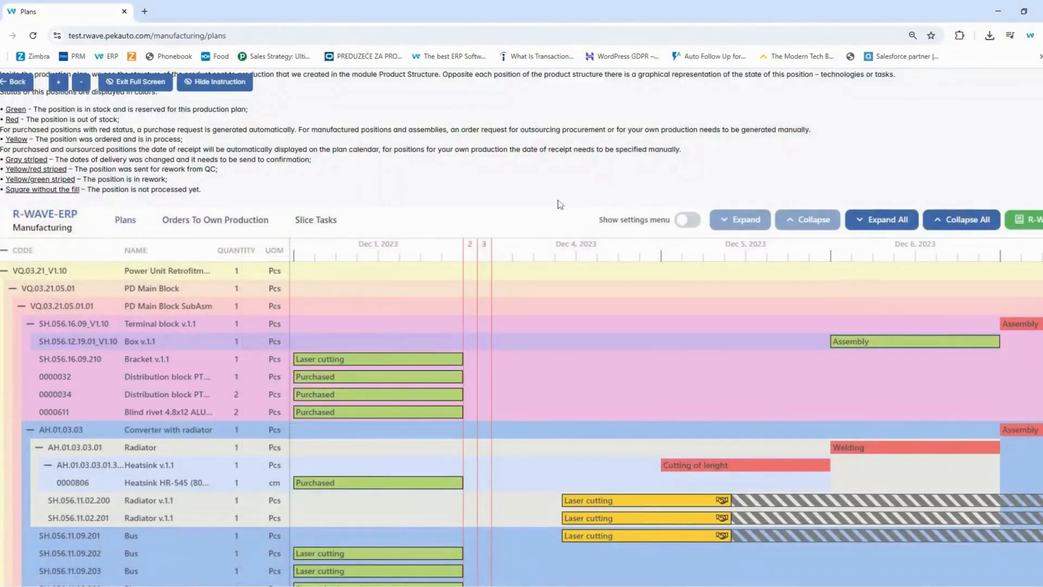
{"action": "scroll", "coordinate": [560, 204], "scroll_direction": "down", "scroll_amount": 5}
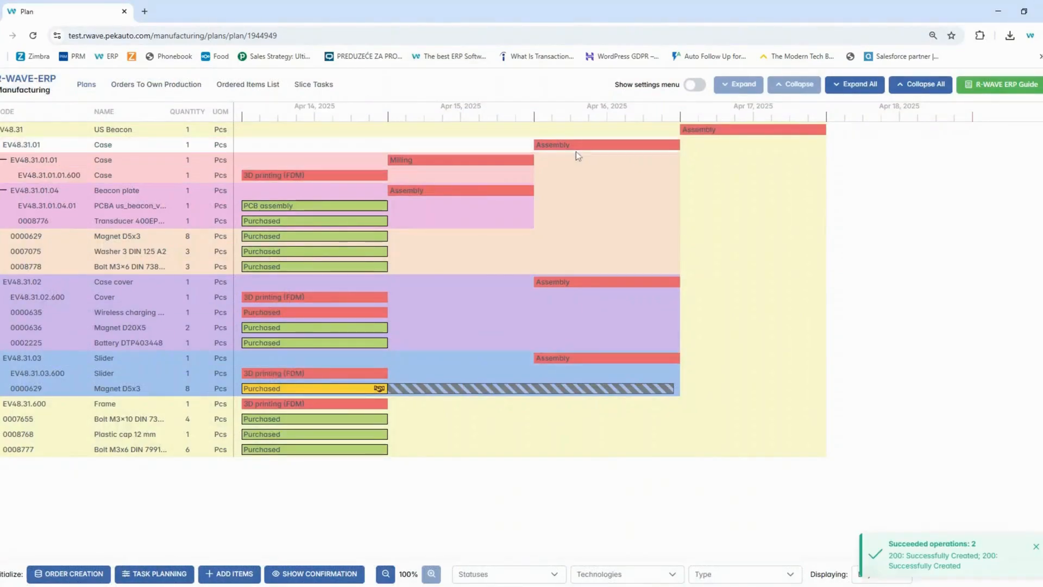
Shift the Assembly of Case EV48.31.01 forward by about six hours and set the Milling of Case EV48.31.01.01 to end on 18/04/2025.
{"action": "left_click_drag", "start_coordinate": [611, 147], "coordinate": [610, 146]}
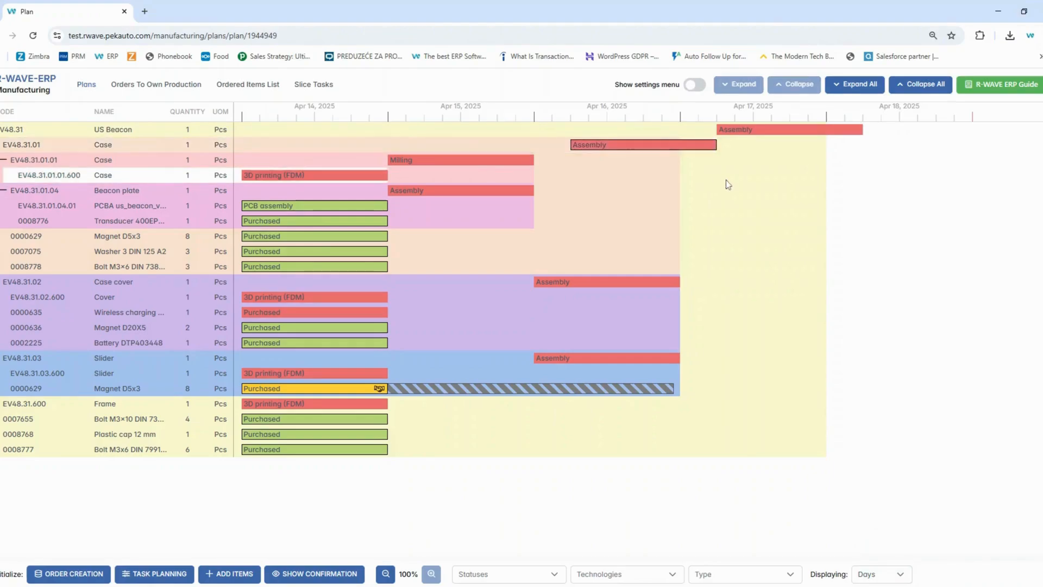
{"action": "left_click", "coordinate": [489, 158]}
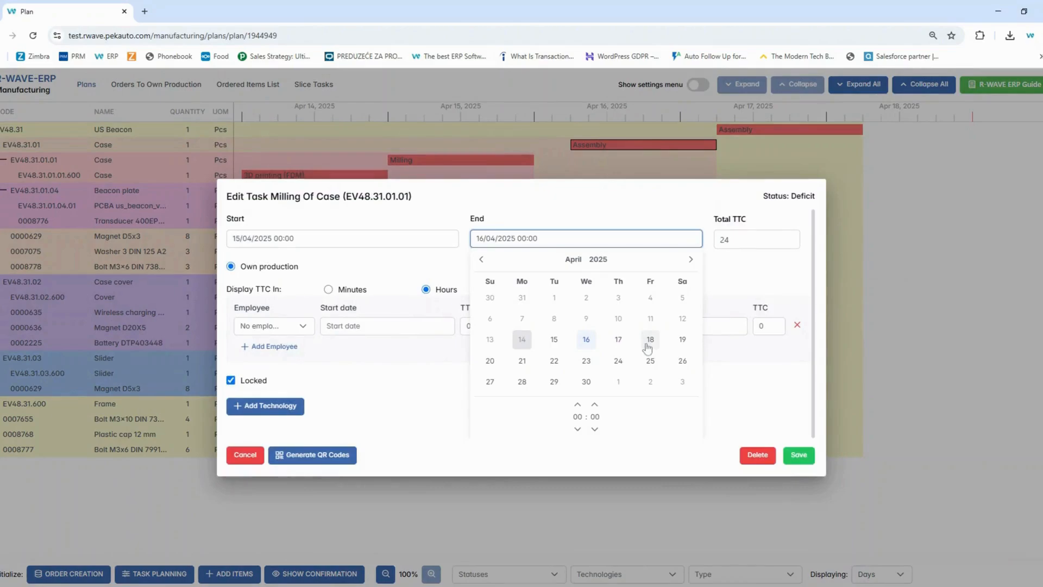
{"action": "left_click", "coordinate": [648, 343]}
{"action": "left_click", "coordinate": [798, 455]}
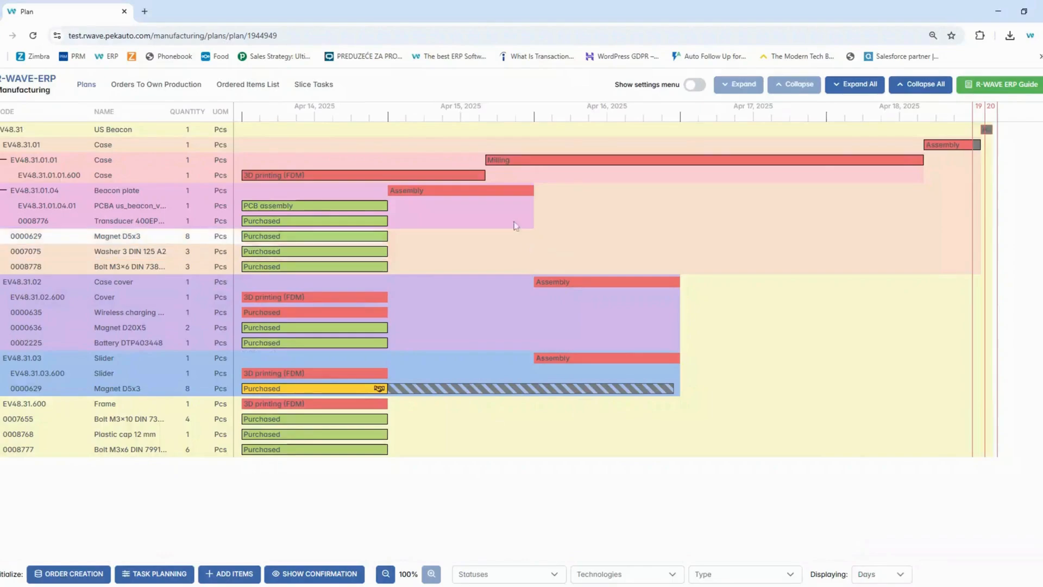
Assign an employee to the 3D printing task of Case EV48.31.01.01.600 from 14/04/2025 08:00 with a TTC of 12 hours, accepting overlapping workloads.
{"action": "left_click", "coordinate": [362, 174]}
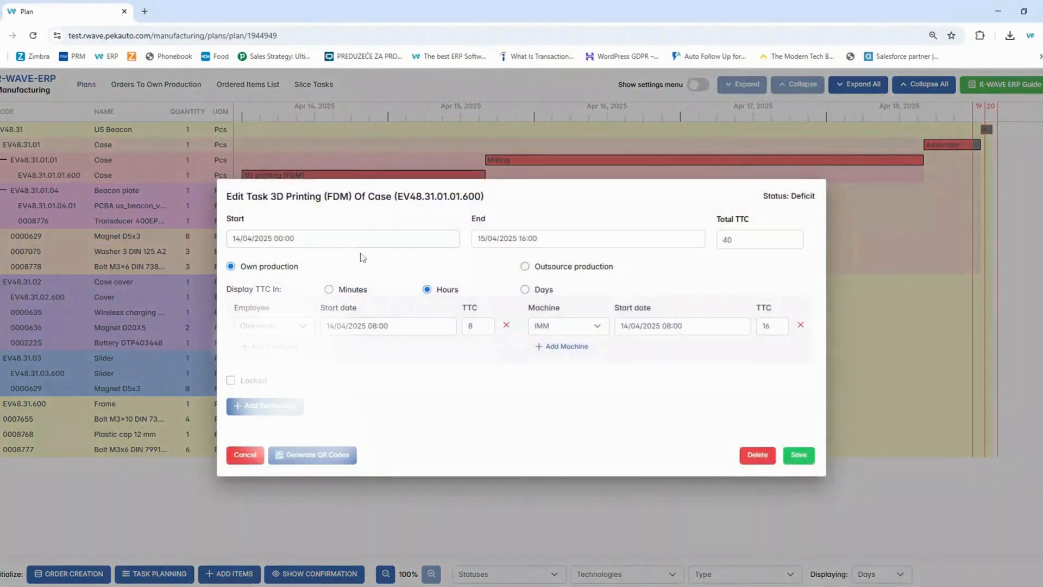
{"action": "left_click", "coordinate": [277, 326]}
{"action": "left_click", "coordinate": [283, 377]}
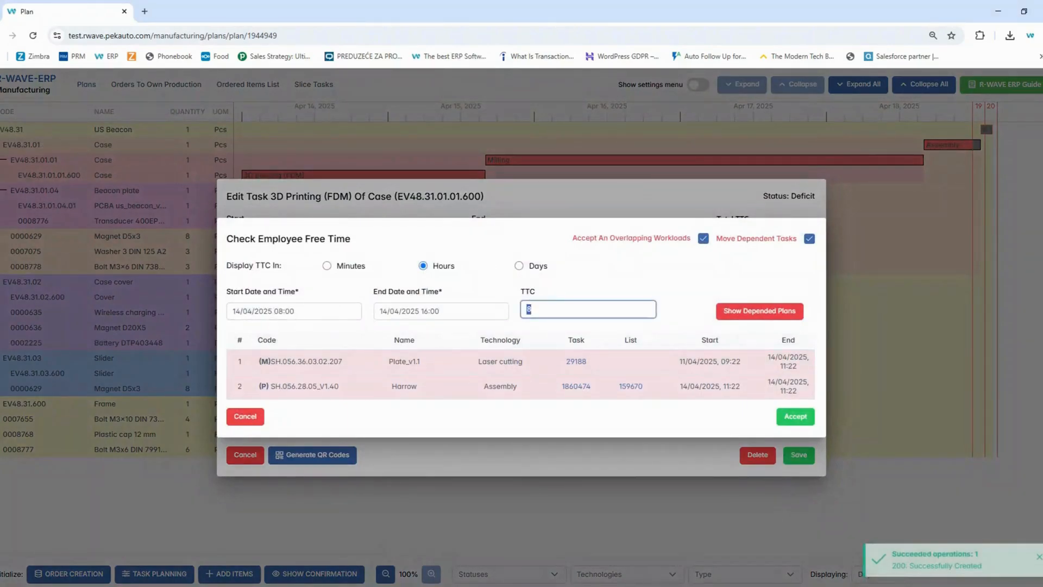
{"action": "type", "text": "12"}
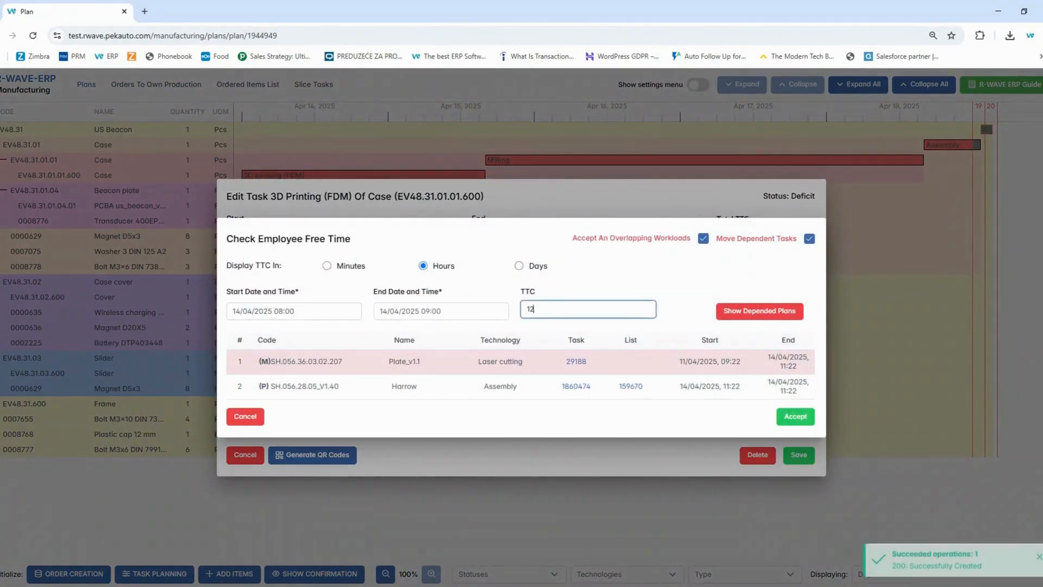
{"action": "left_click", "coordinate": [634, 285]}
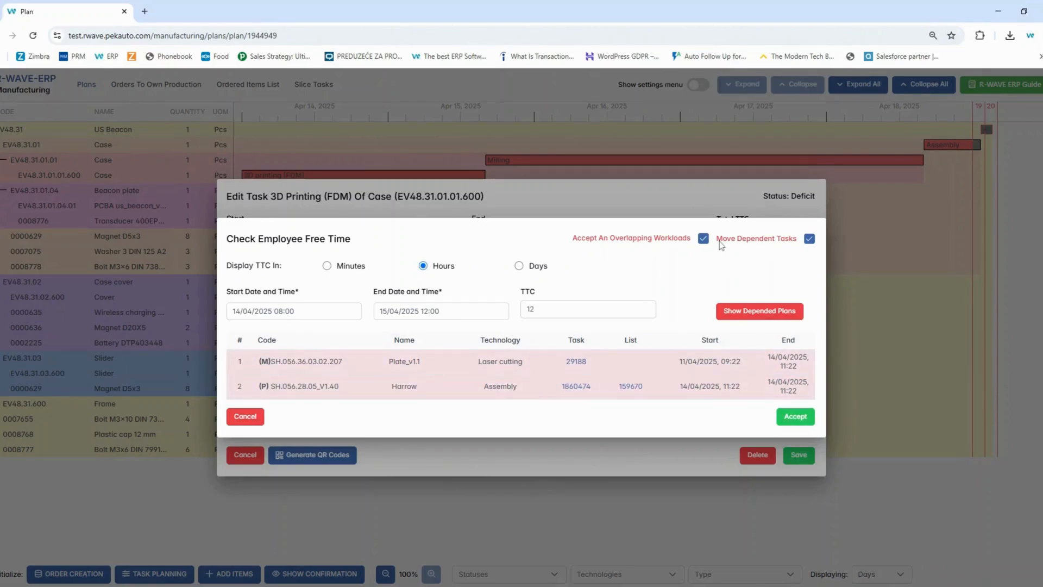
{"action": "left_click_drag", "start_coordinate": [722, 245], "coordinate": [782, 243]}
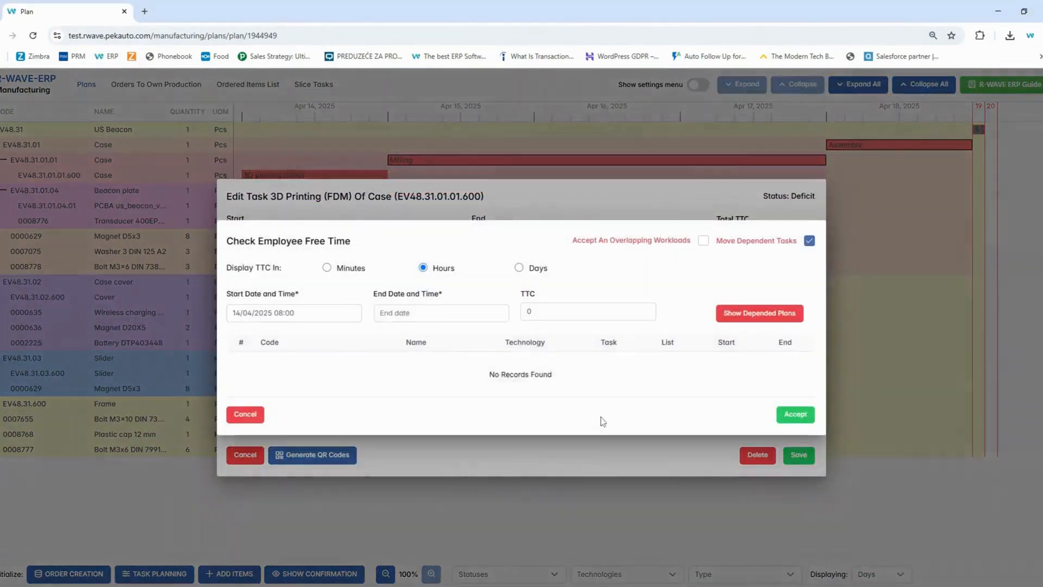
{"action": "left_click", "coordinate": [326, 313]}
{"action": "left_click", "coordinate": [413, 314]}
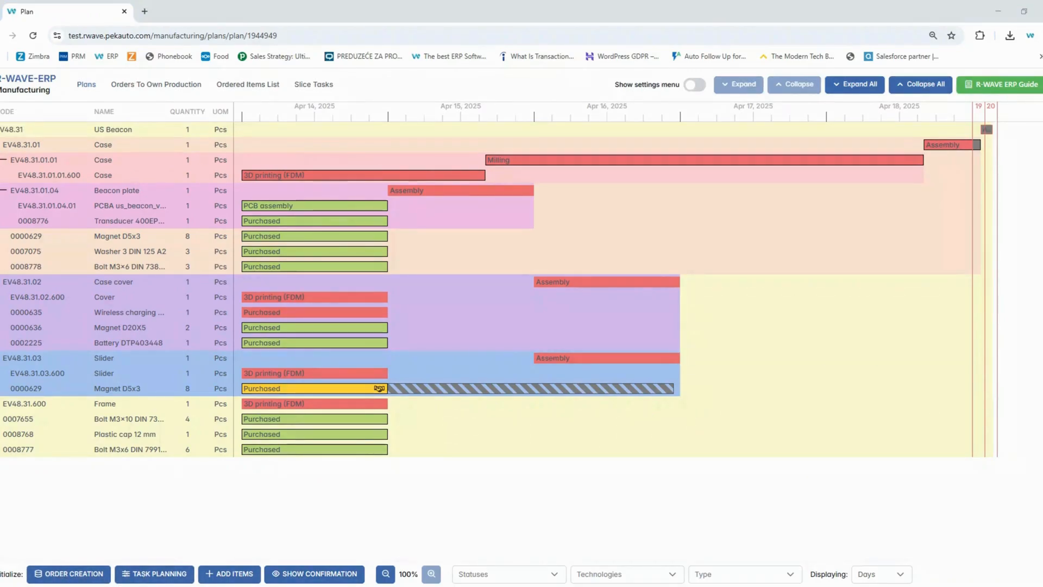
Start an order from the plan covering the unlocked 3D printing (FDM) and Assembly technologies.
{"action": "left_click", "coordinate": [52, 568]}
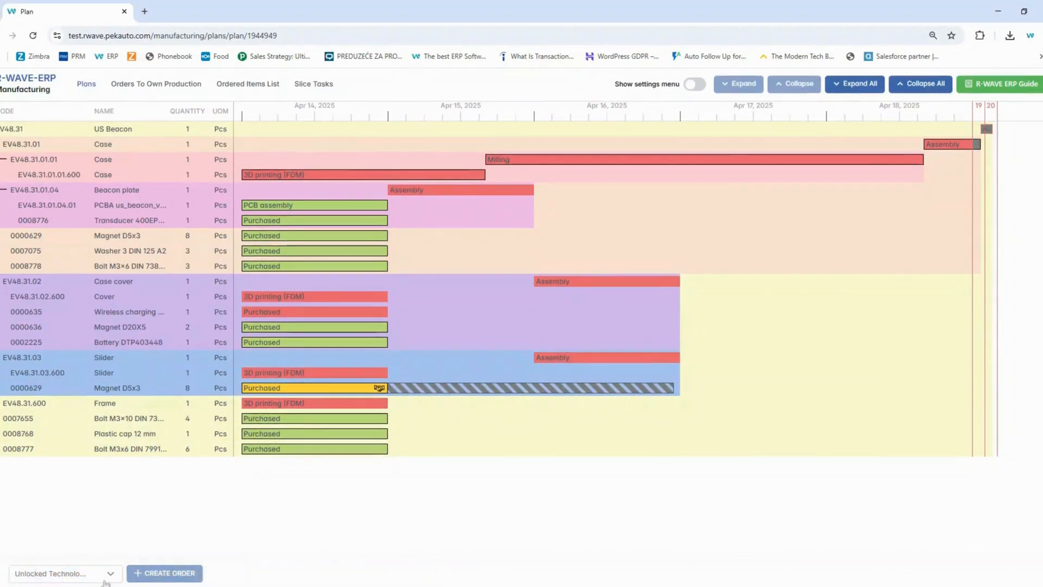
{"action": "left_click", "coordinate": [84, 576]}
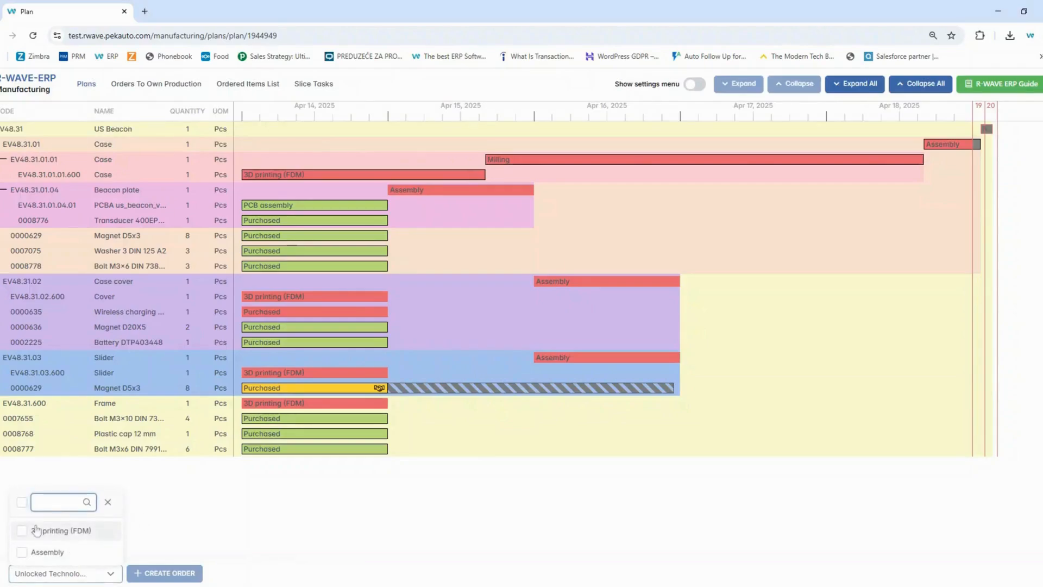
{"action": "left_click", "coordinate": [35, 530]}
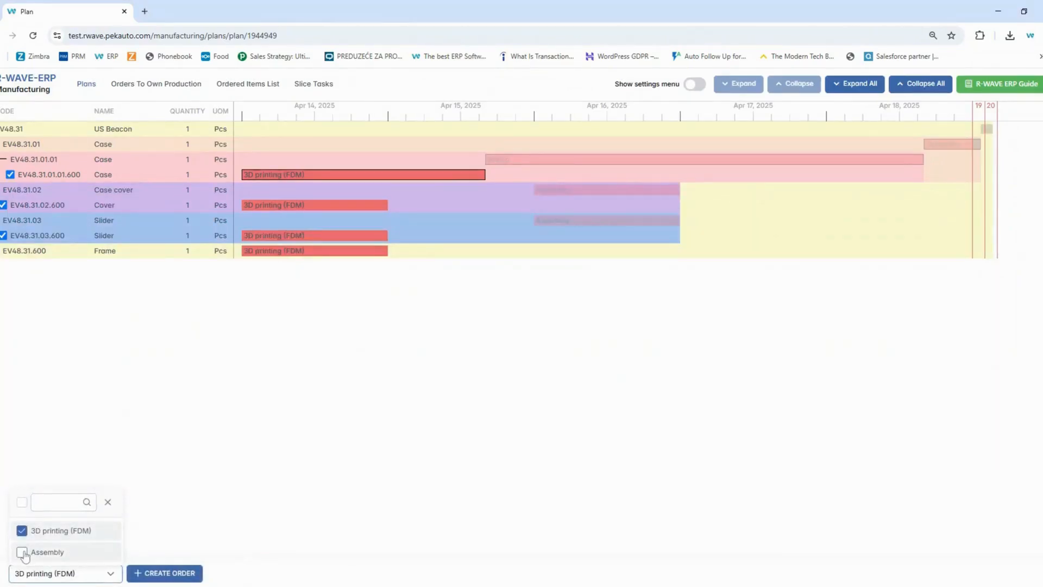
{"action": "left_click", "coordinate": [21, 552]}
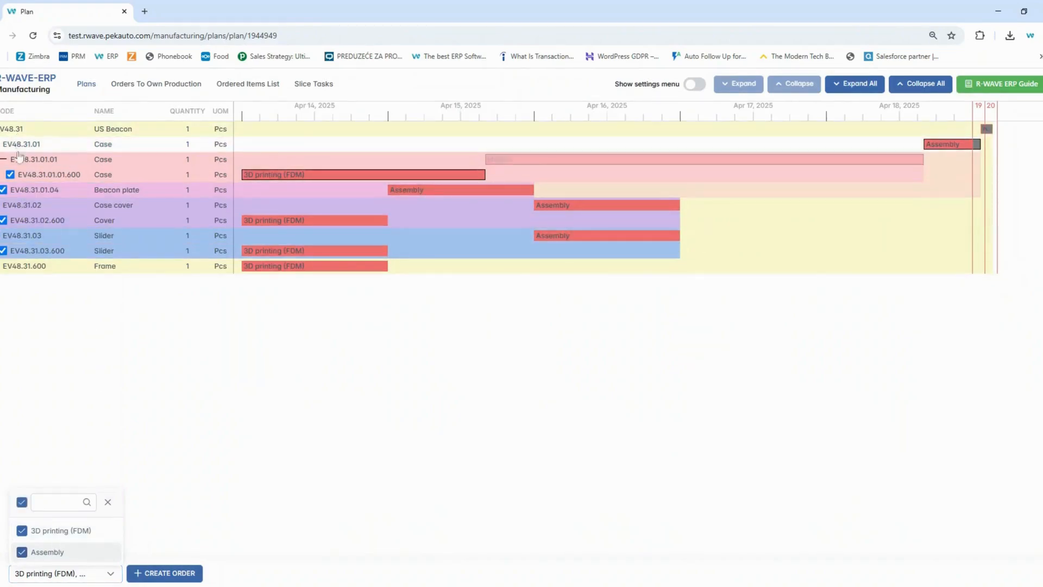
{"action": "left_click", "coordinate": [192, 516]}
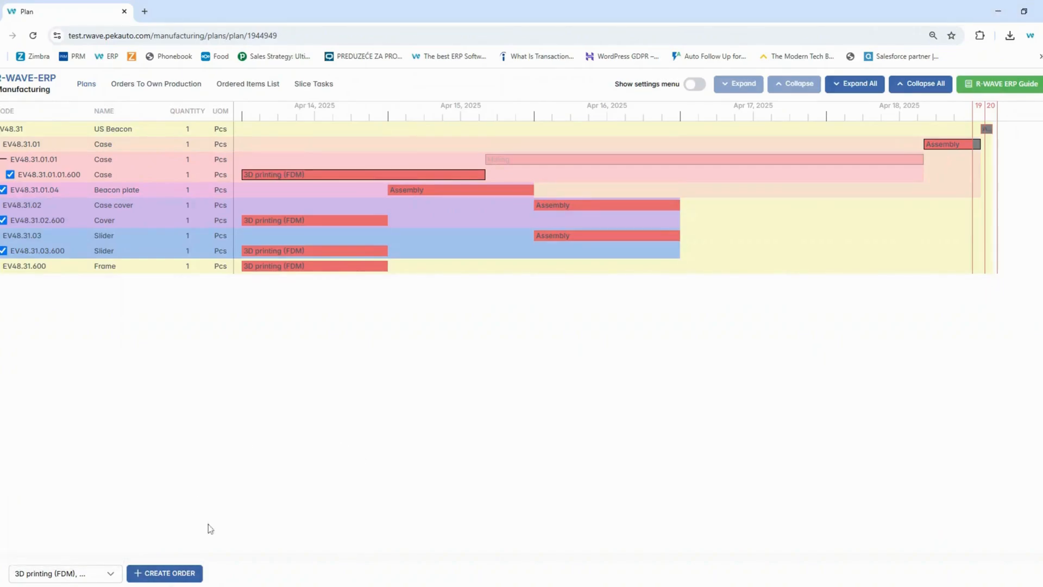
{"action": "left_click", "coordinate": [179, 573]}
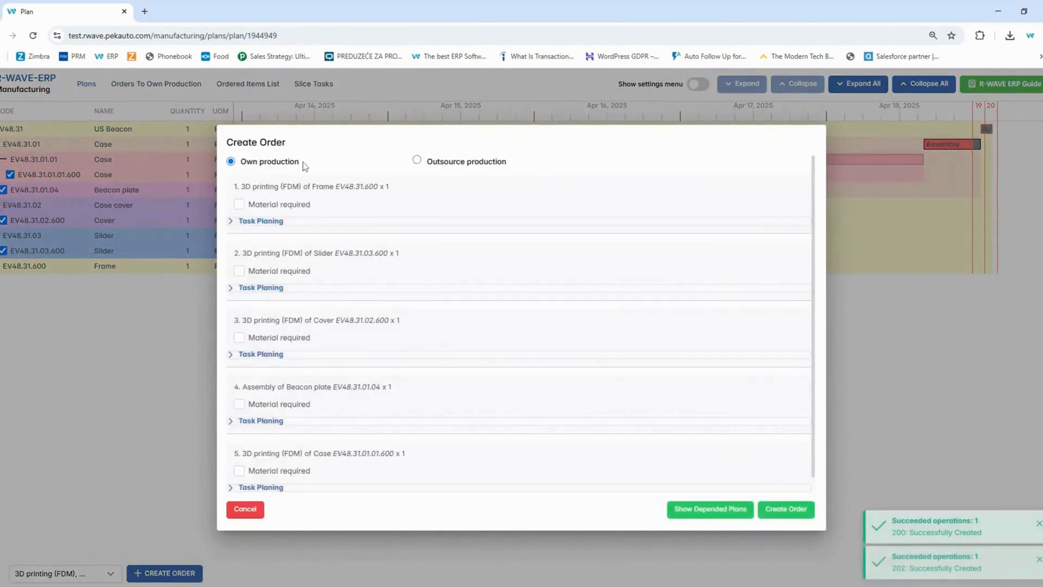
Switch the order to outsource production to view its options, and return it to own production.
{"action": "left_click_drag", "start_coordinate": [301, 162], "coordinate": [243, 163]}
{"action": "left_click", "coordinate": [313, 164]}
{"action": "left_click", "coordinate": [433, 164]}
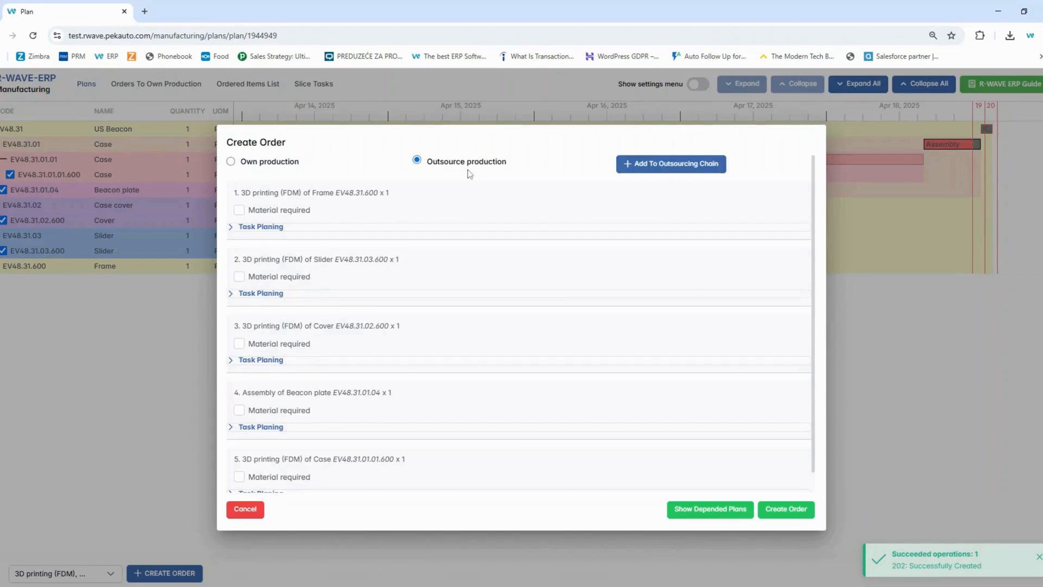
{"action": "left_click", "coordinate": [231, 162]}
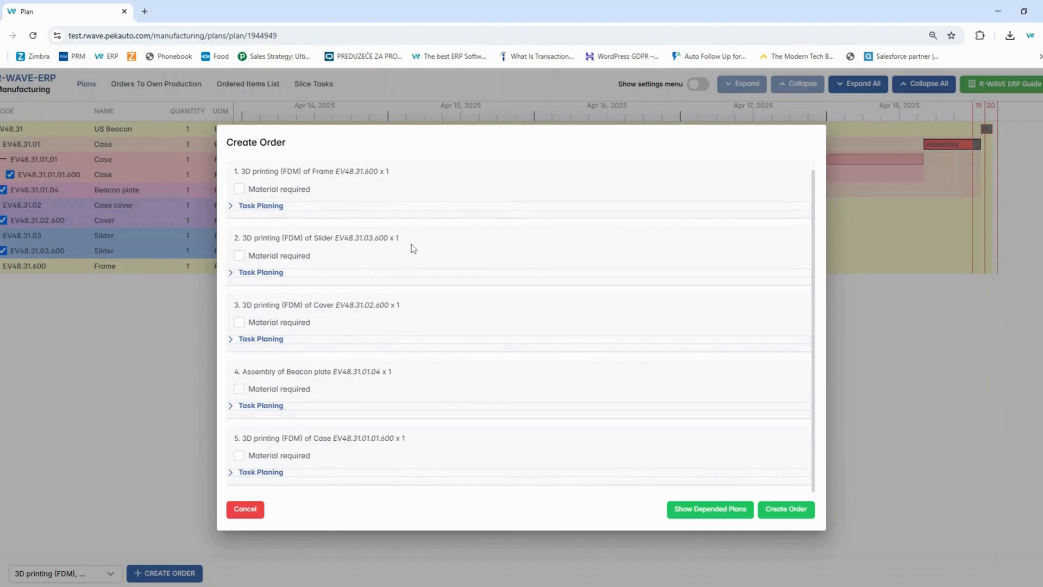
{"action": "left_click", "coordinate": [239, 205]}
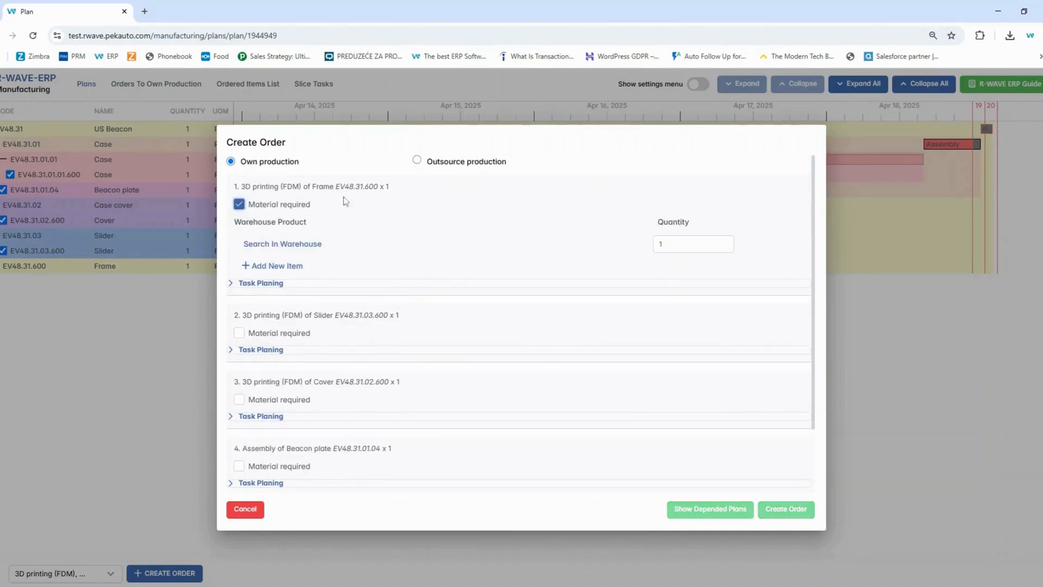
{"action": "left_click", "coordinate": [297, 245]}
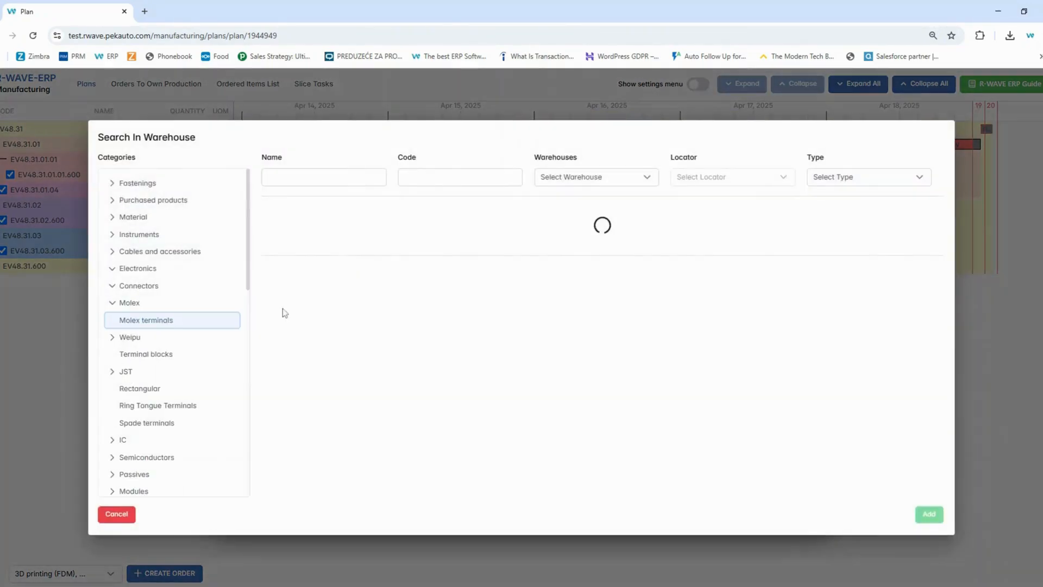
{"action": "left_click", "coordinate": [639, 244]}
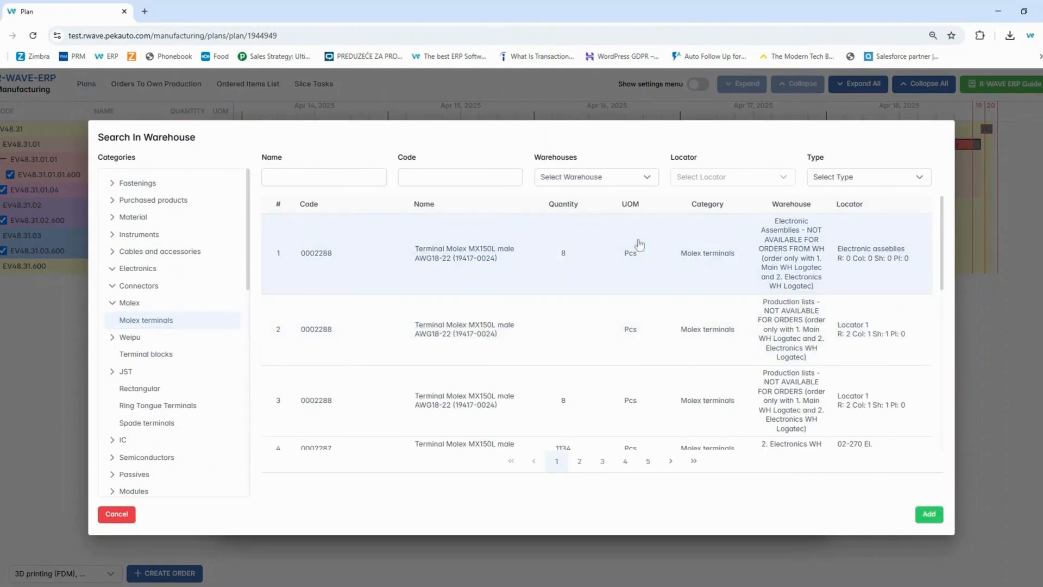
{"action": "left_click", "coordinate": [929, 514]}
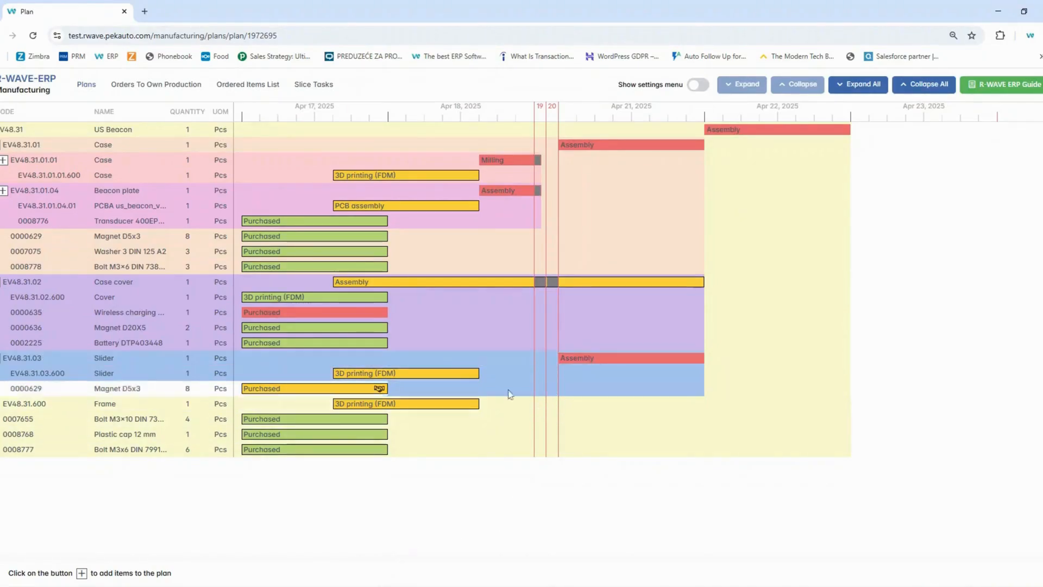
Add the manufactured part Bended tube SH.056.28.08.08.104 to Slider EV48.31.03 in the plan with quantity 1.
{"action": "left_click", "coordinate": [2, 361]}
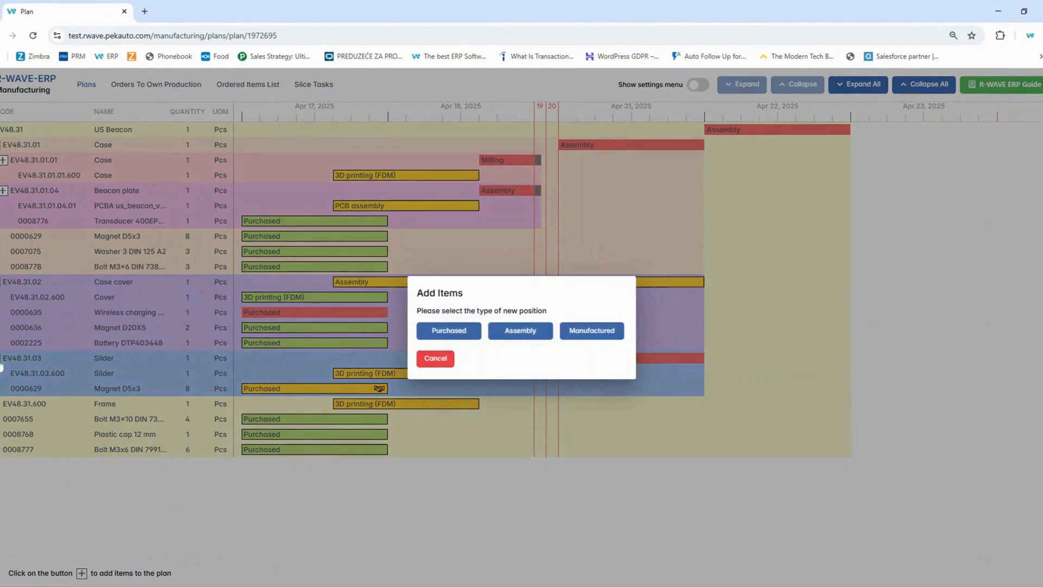
{"action": "left_click", "coordinate": [592, 331]}
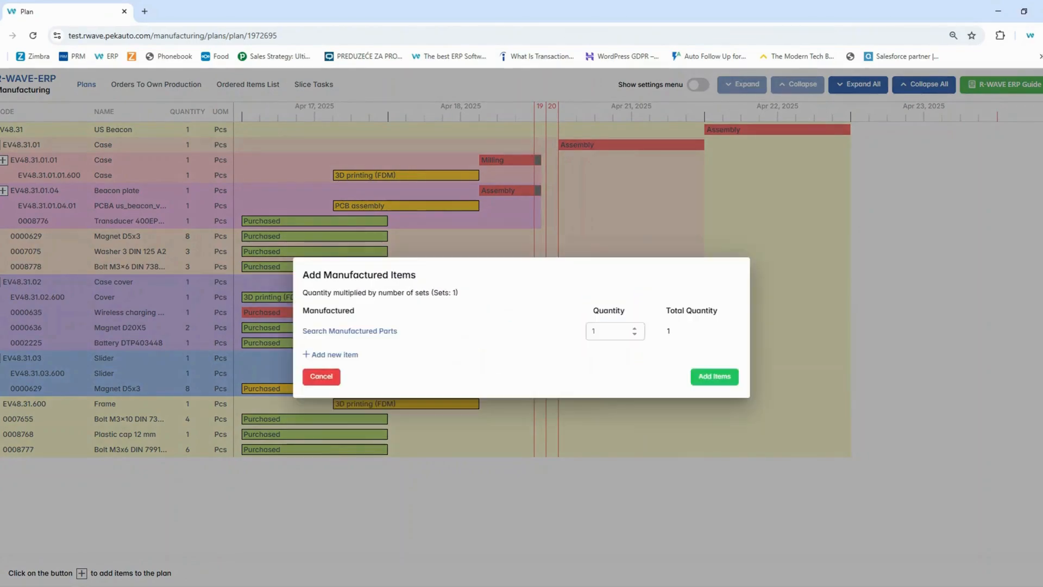
{"action": "left_click", "coordinate": [350, 331]}
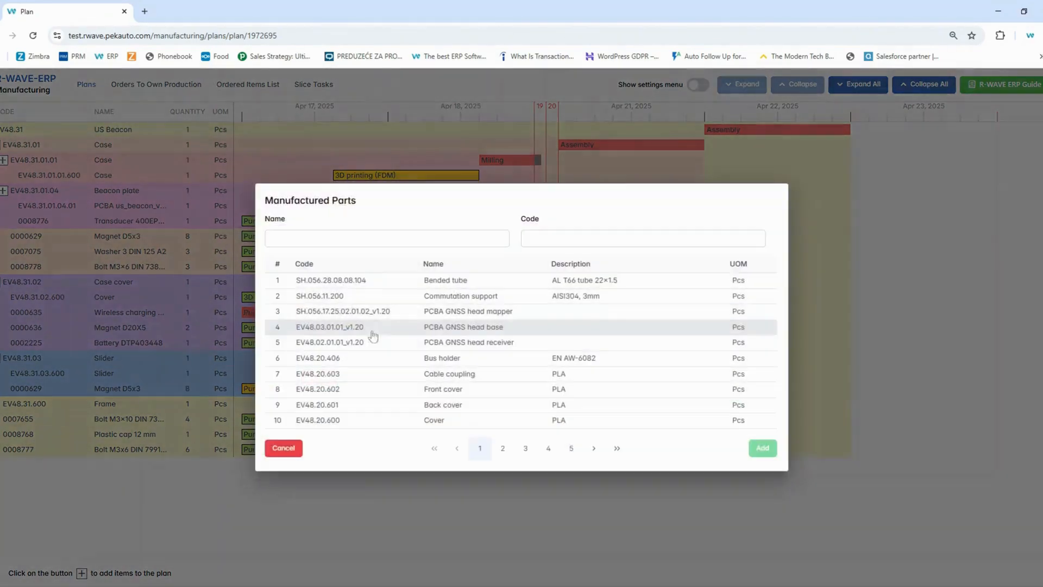
{"action": "left_click", "coordinate": [573, 286]}
{"action": "left_click", "coordinate": [763, 448]}
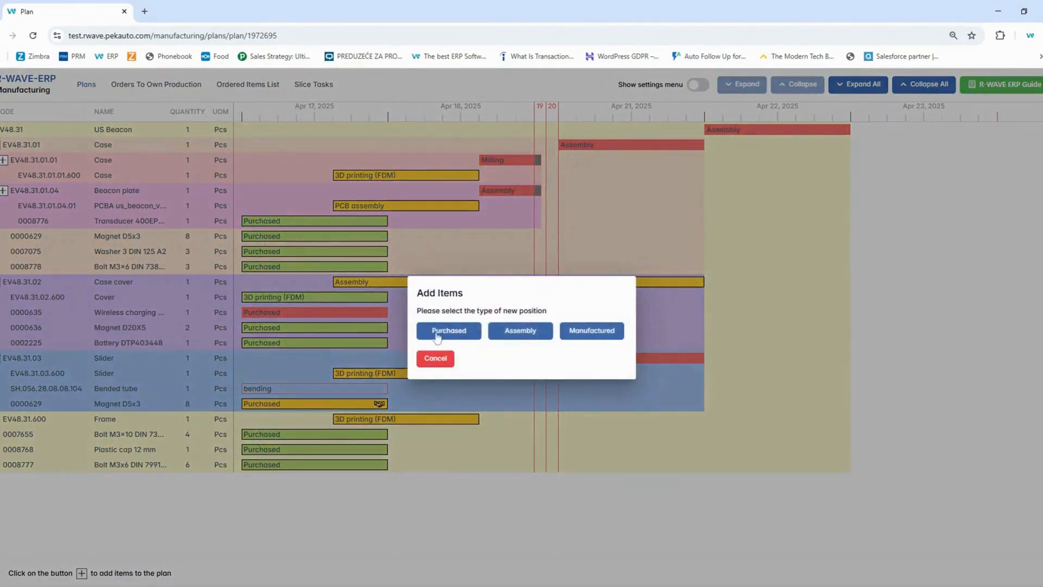
{"action": "left_click", "coordinate": [437, 335]}
{"action": "left_click", "coordinate": [344, 332]}
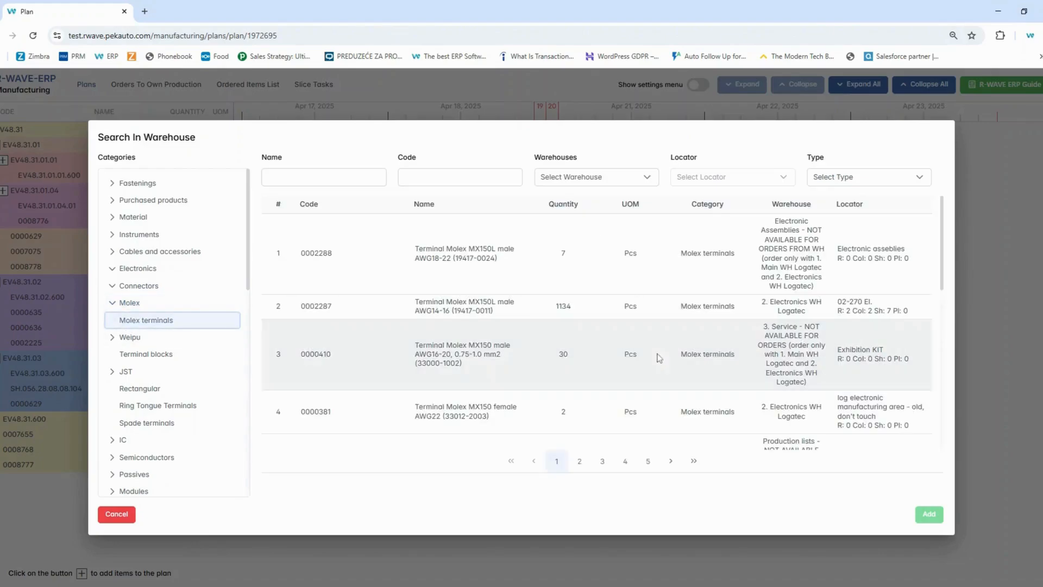
{"action": "left_click", "coordinate": [632, 264]}
{"action": "left_click", "coordinate": [929, 514]}
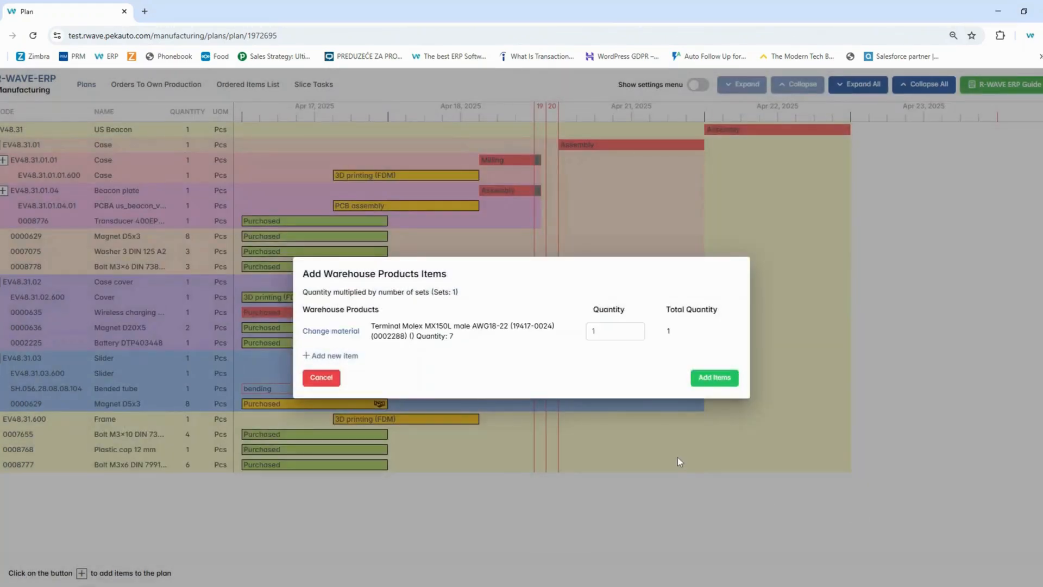
{"action": "left_click", "coordinate": [714, 377]}
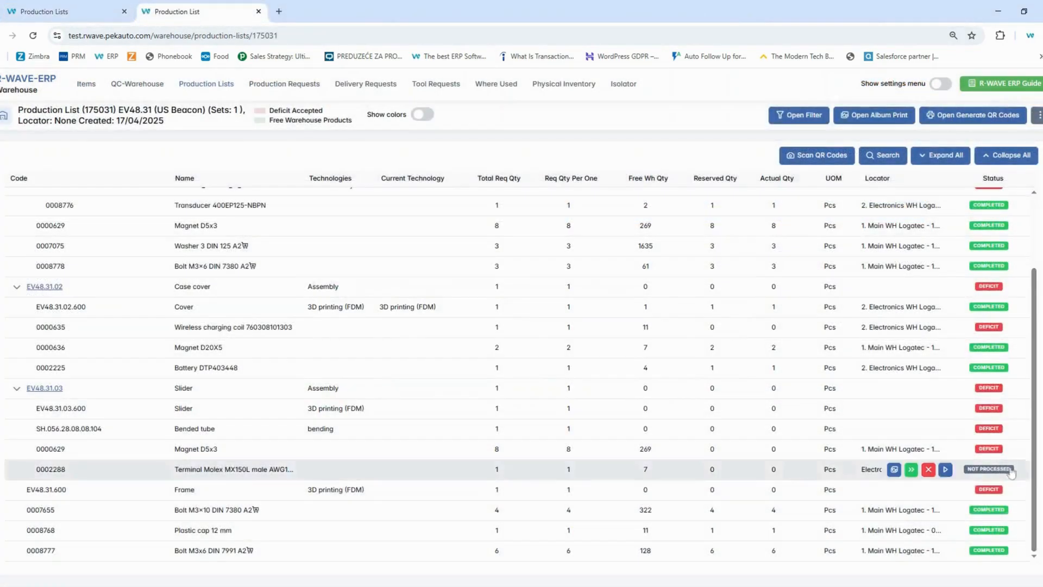
{"action": "left_click", "coordinate": [911, 469]}
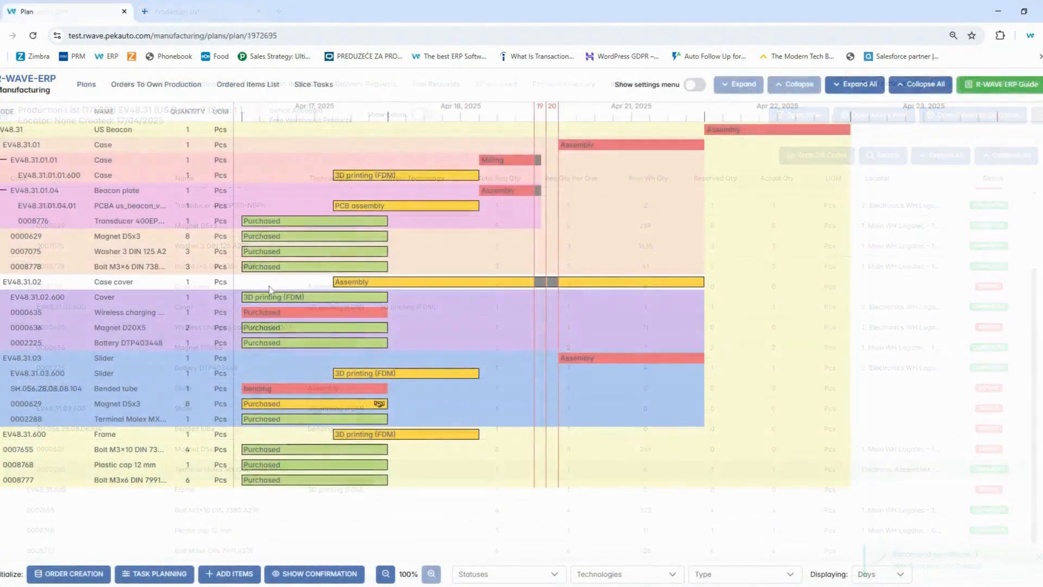
Remove the Case cover EV48.31.02 position from the manufacturing plan through its Assembly task.
{"action": "left_click", "coordinate": [701, 282]}
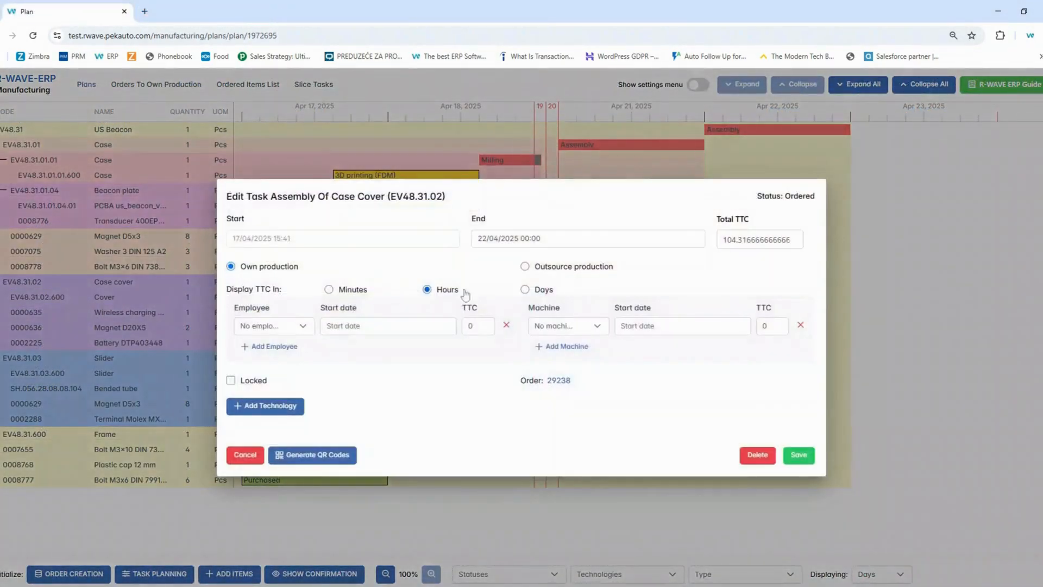
{"action": "left_click", "coordinate": [758, 455]}
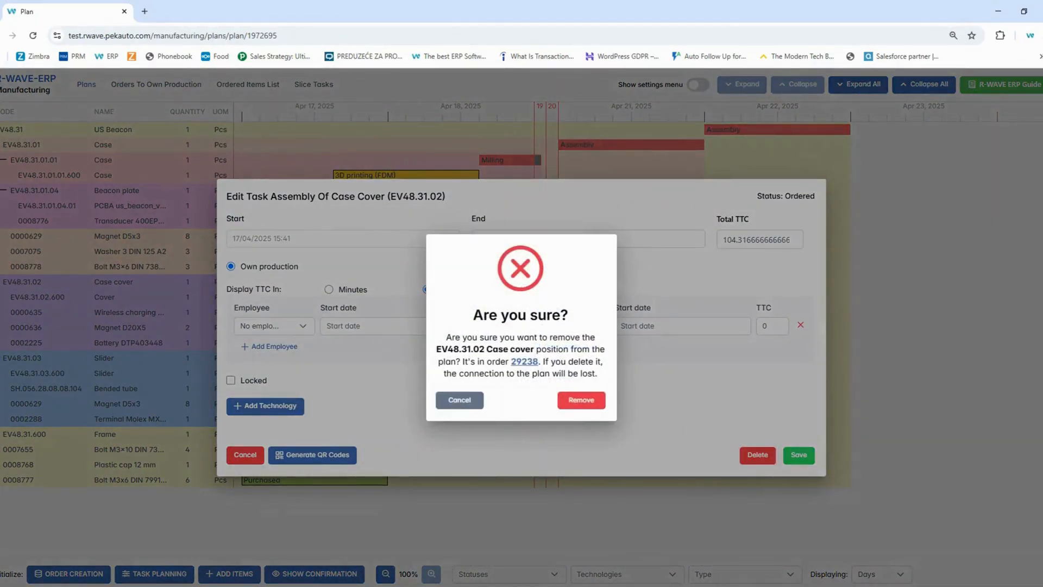
{"action": "left_click", "coordinate": [598, 402]}
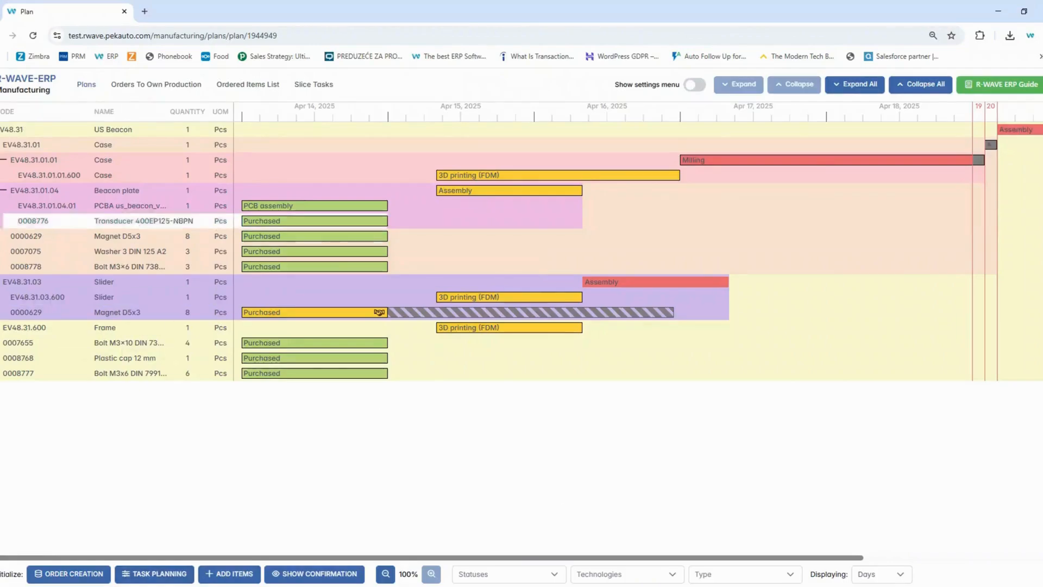
Open the newest order to own production for EV48.31 US Beacon, covering 3D printing (FDM) and Assembly.
{"action": "left_click", "coordinate": [170, 86]}
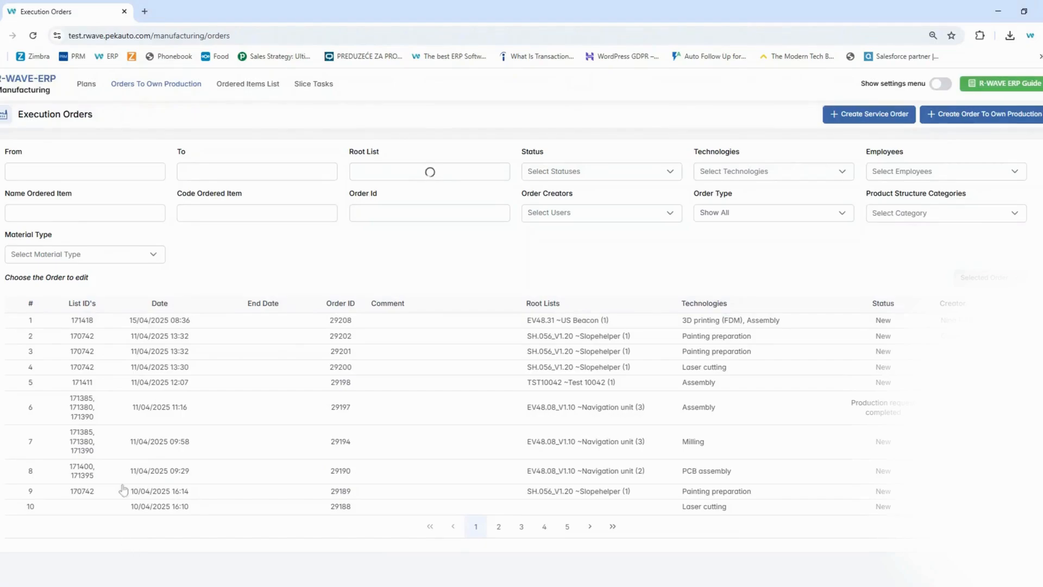
{"action": "left_click", "coordinate": [120, 326]}
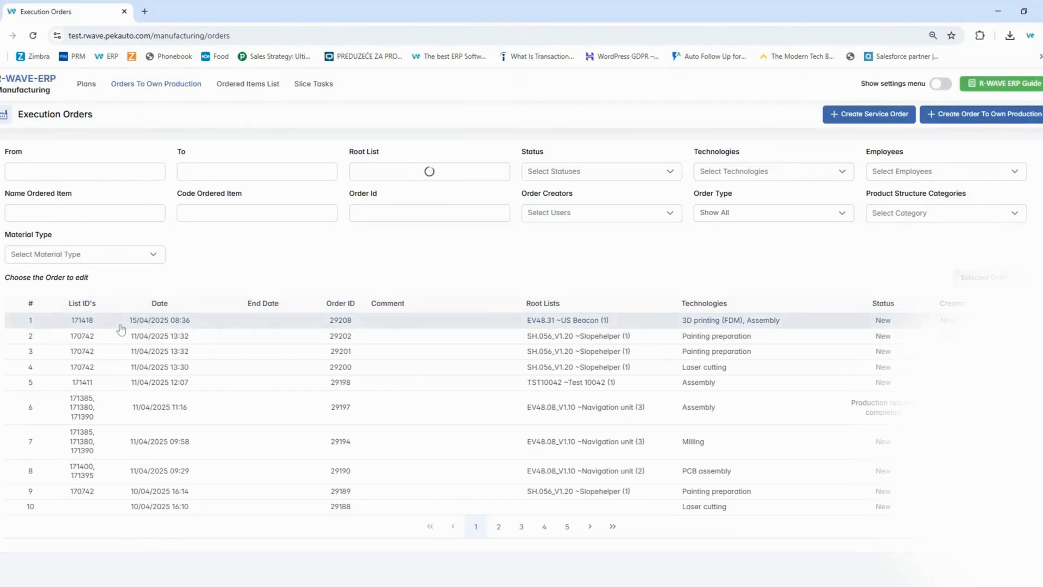
{"action": "left_click", "coordinate": [199, 330]}
{"action": "left_click_drag", "start_coordinate": [526, 321], "coordinate": [625, 328]}
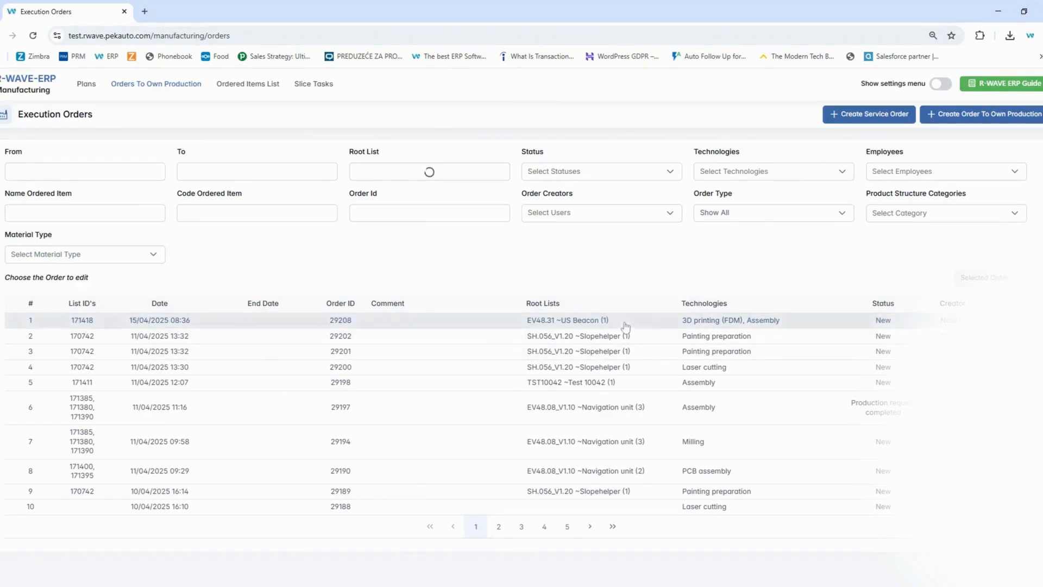
{"action": "left_click", "coordinate": [871, 326]}
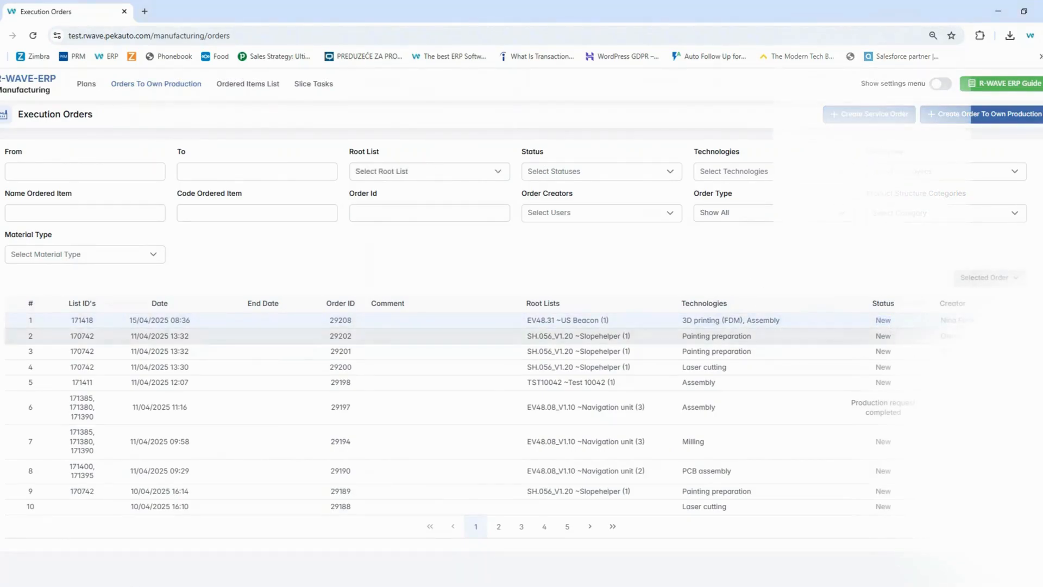
{"action": "left_click", "coordinate": [993, 283]}
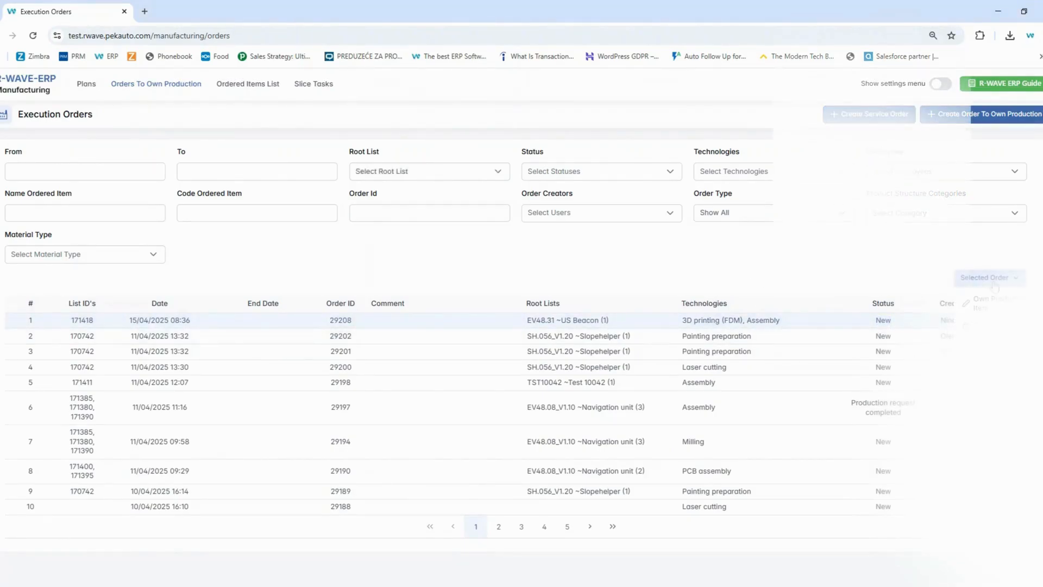
{"action": "left_click", "coordinate": [991, 304]}
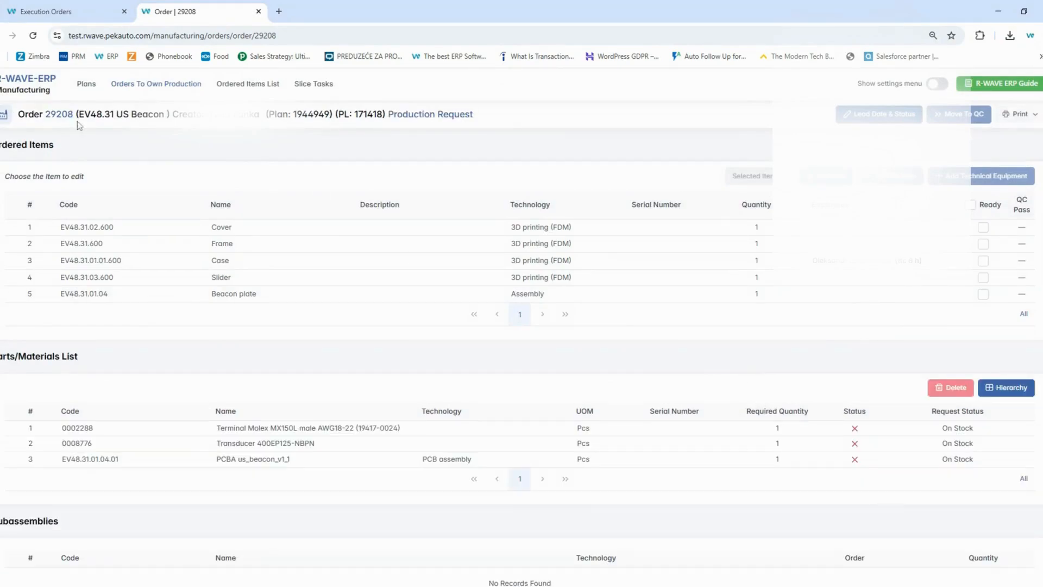
Examine the US Beacon order's ordered items, parts/materials list, subassemblies, intermediate QC points, machines and technical equipment.
{"action": "scroll", "coordinate": [310, 249], "scroll_direction": "down", "scroll_amount": 2}
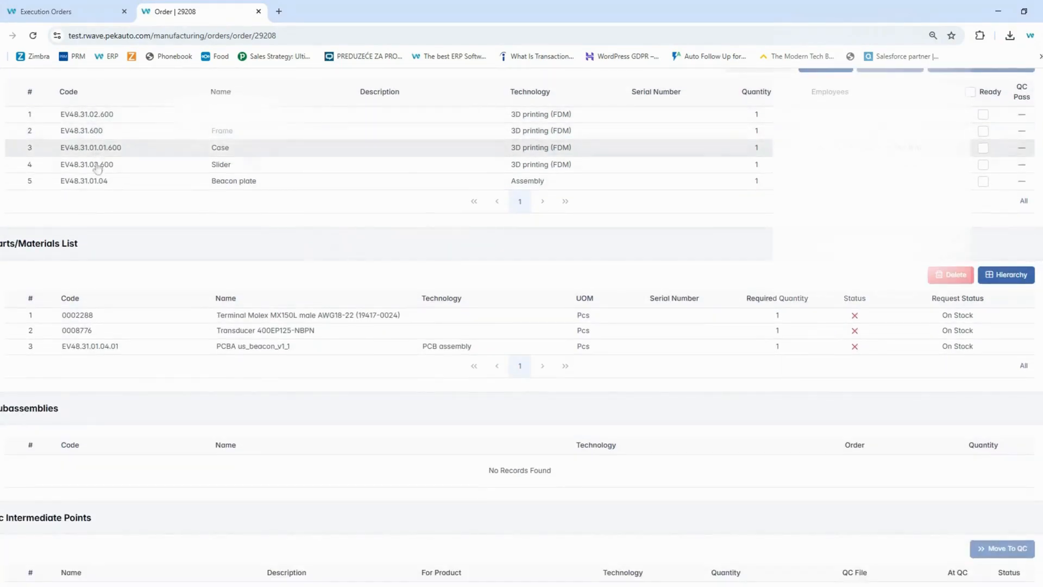
{"action": "left_click_drag", "start_coordinate": [5, 243], "coordinate": [111, 249]}
{"action": "scroll", "coordinate": [56, 338], "scroll_direction": "down", "scroll_amount": 4}
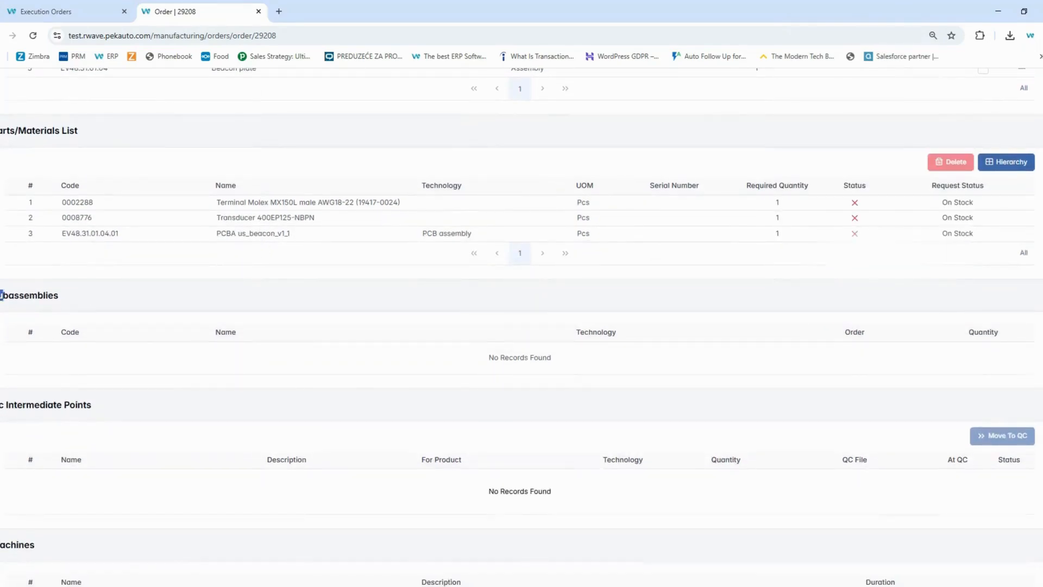
{"action": "double_click", "coordinate": [68, 379]}
{"action": "scroll", "coordinate": [68, 379], "scroll_direction": "down", "scroll_amount": 2}
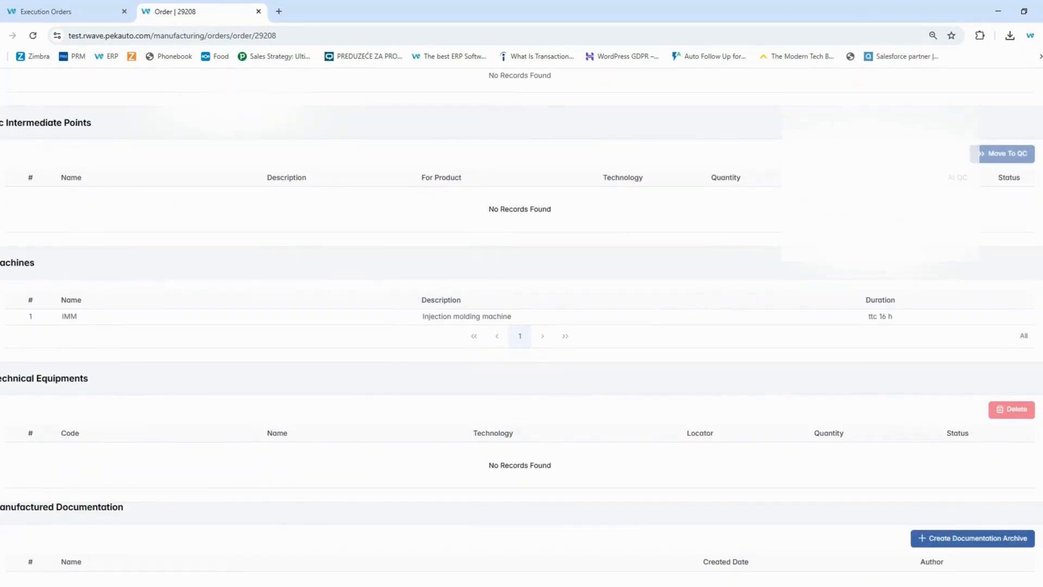
{"action": "scroll", "coordinate": [174, 377], "scroll_direction": "up", "scroll_amount": 9}
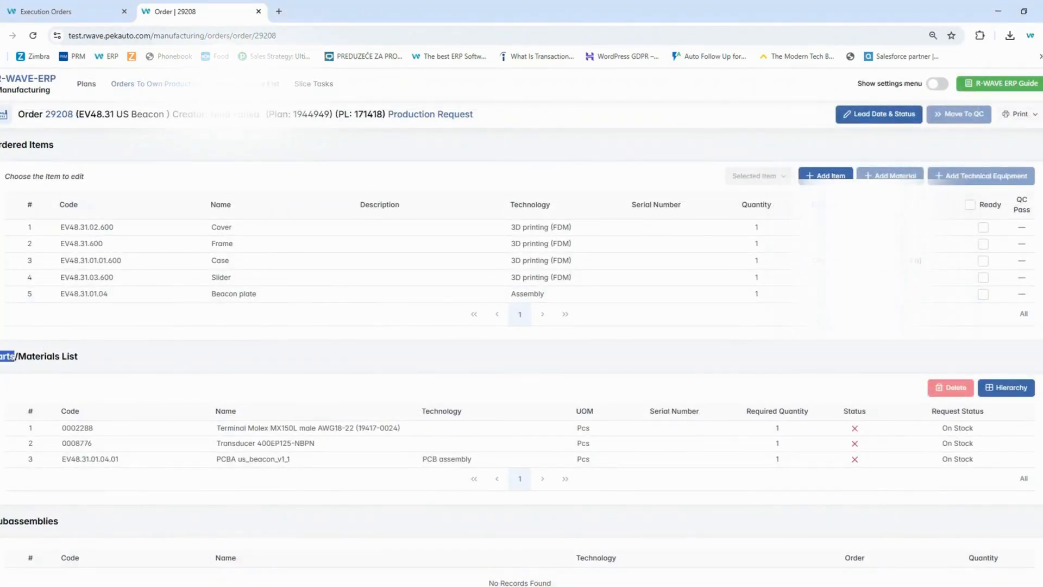
{"action": "left_click", "coordinate": [142, 356]}
{"action": "scroll", "coordinate": [344, 330], "scroll_direction": "down", "scroll_amount": 2}
{"action": "scroll", "coordinate": [337, 353], "scroll_direction": "up", "scroll_amount": 2}
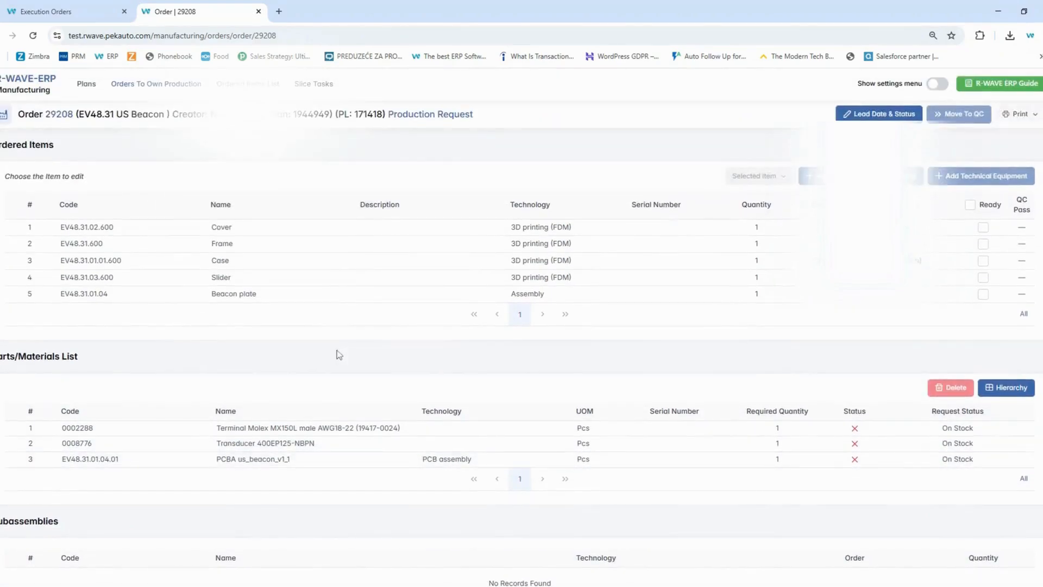
Open the warehouse production request belonging to the US Beacon order.
{"action": "left_click_drag", "start_coordinate": [473, 119], "coordinate": [392, 120]}
{"action": "left_click", "coordinate": [526, 122]}
{"action": "scroll", "coordinate": [792, 319], "scroll_direction": "down", "scroll_amount": 2}
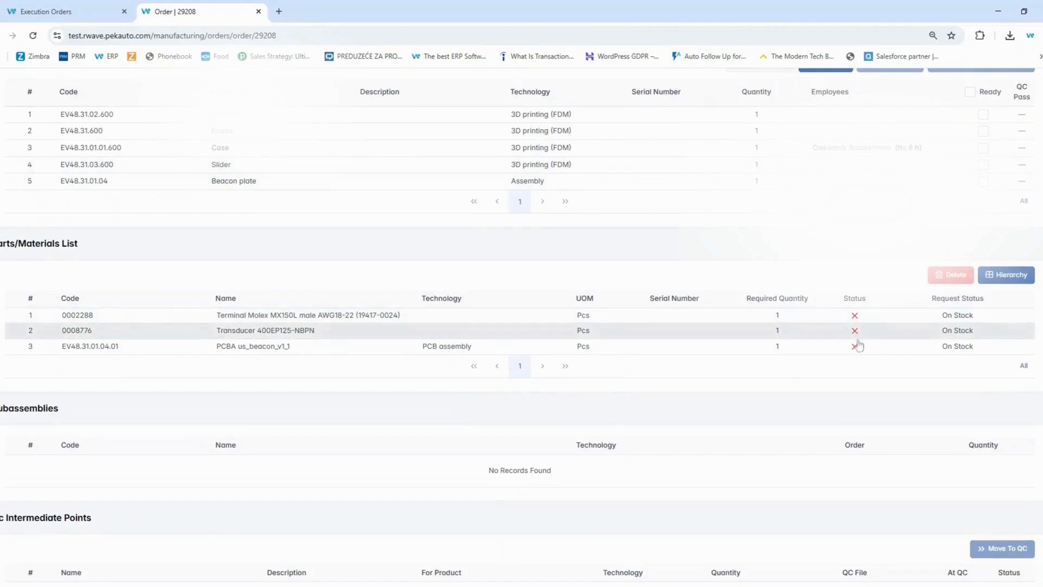
{"action": "scroll", "coordinate": [853, 352], "scroll_direction": "up", "scroll_amount": 2}
{"action": "left_click", "coordinate": [444, 122]}
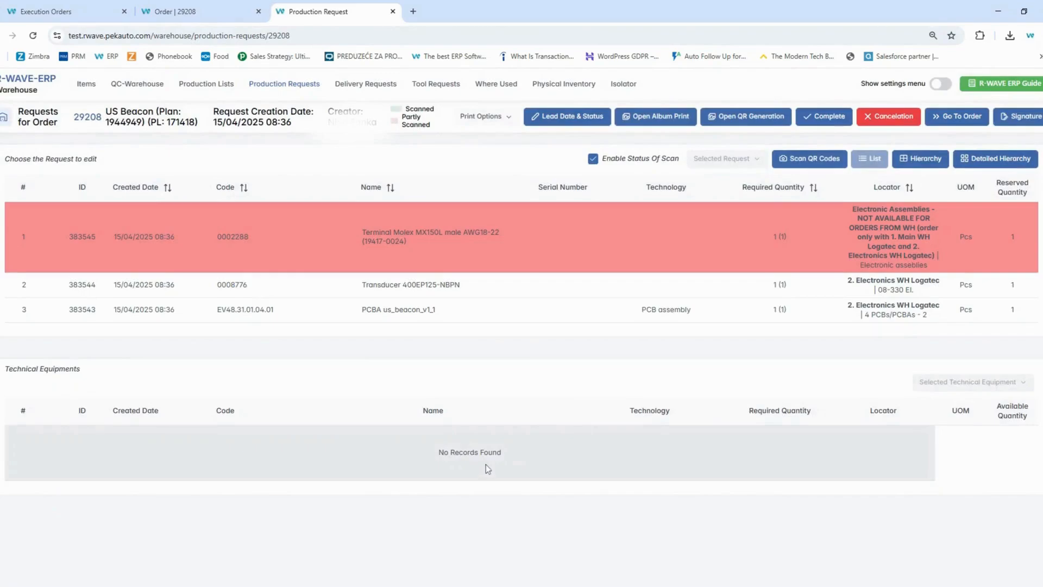
{"action": "left_click_drag", "start_coordinate": [18, 110], "coordinate": [59, 124]}
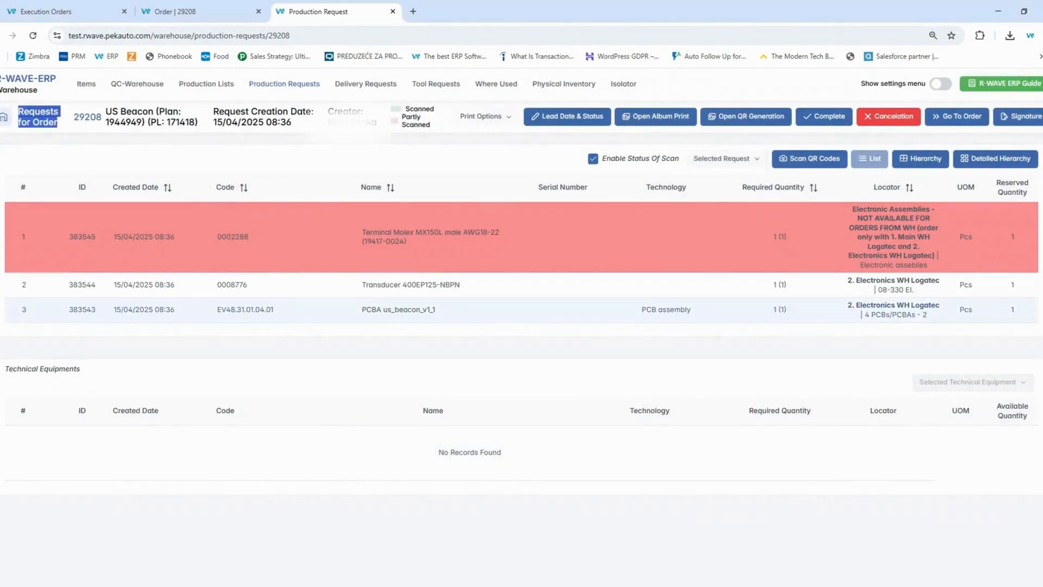
{"action": "left_click", "coordinate": [84, 148]}
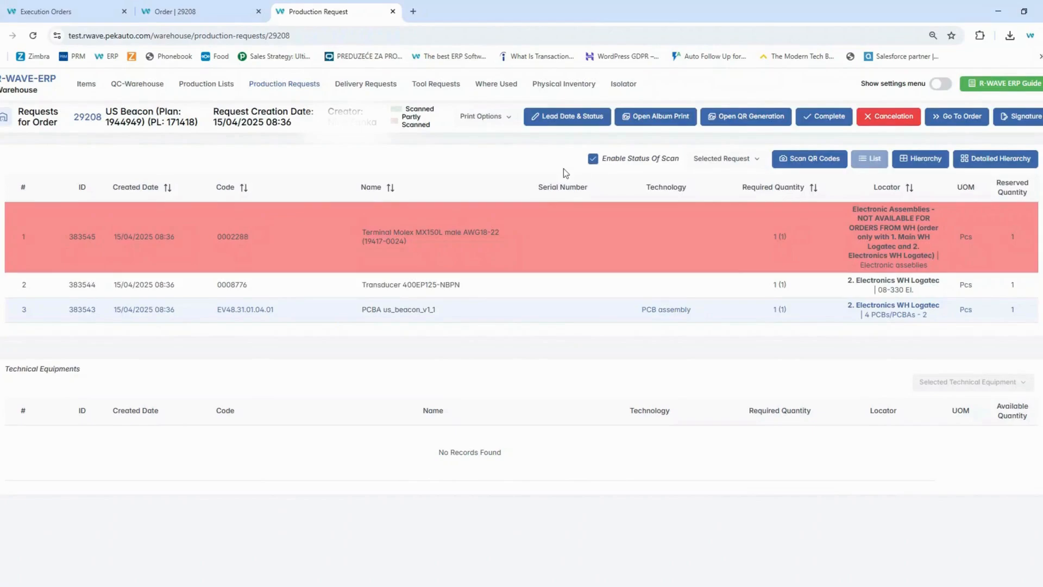
Sign the giving side of the production request for all listed items, using the Auto (Authenticated User) option.
{"action": "left_click", "coordinate": [1022, 117]}
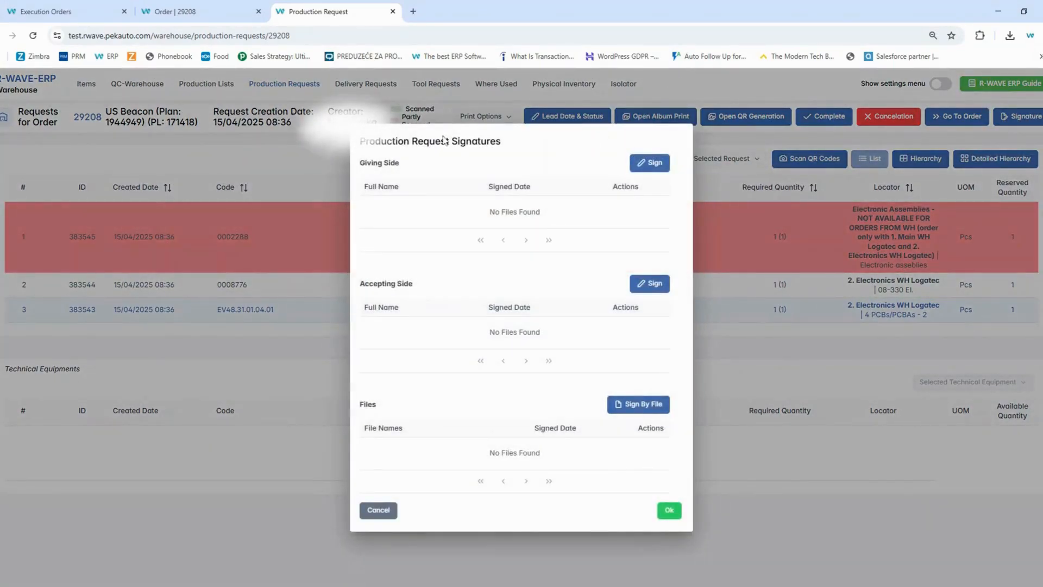
{"action": "left_click", "coordinate": [652, 164]}
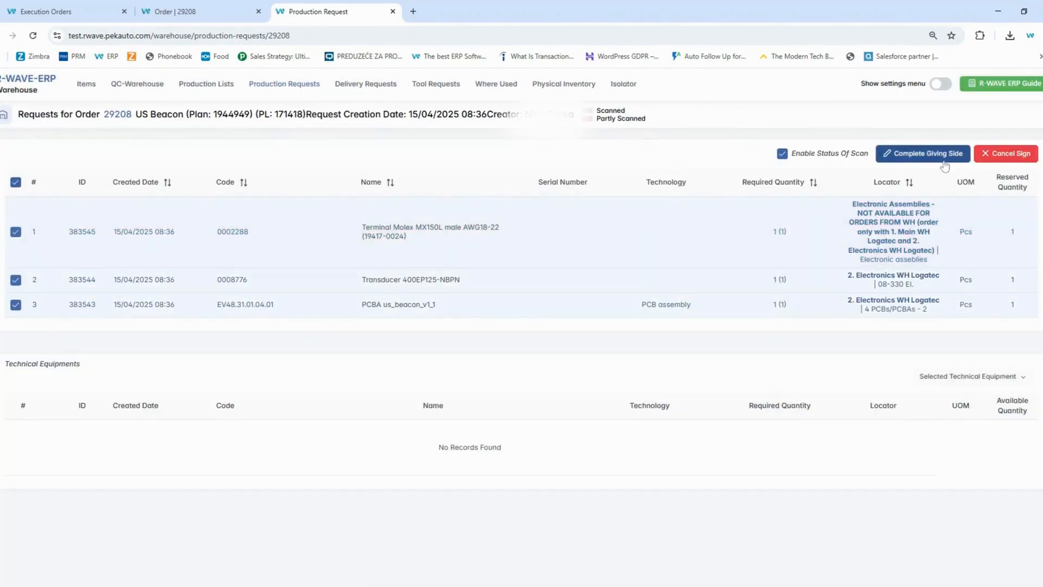
{"action": "left_click", "coordinate": [922, 153]}
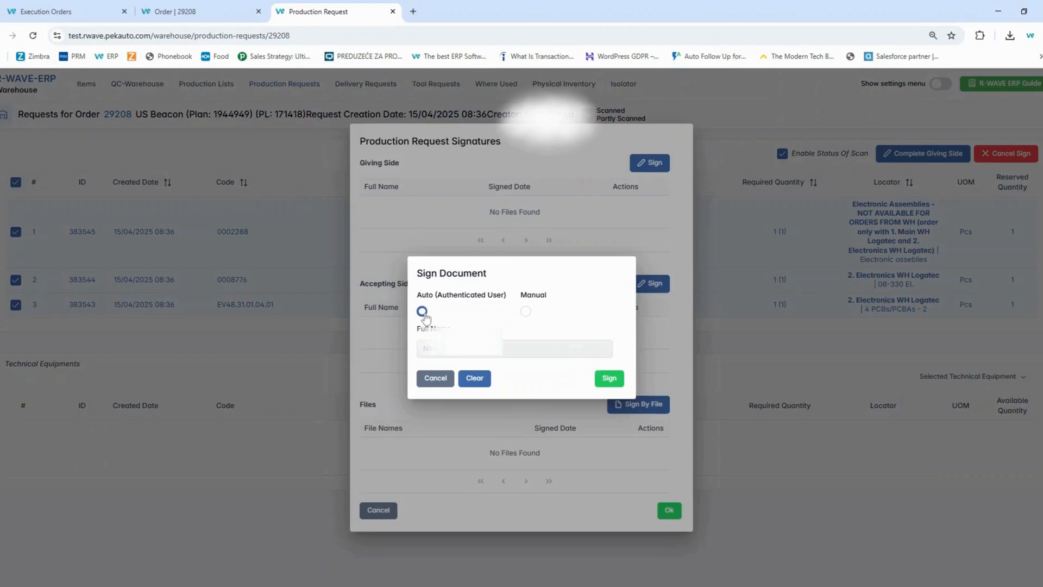
{"action": "left_click", "coordinate": [619, 376]}
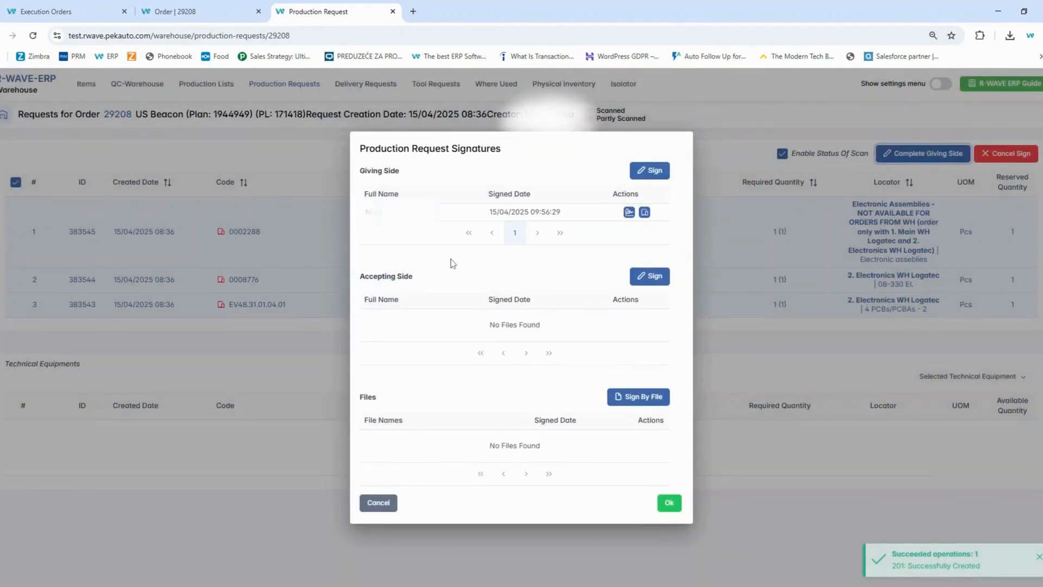
Sign the accepting side of the production request for all listed items and confirm the signatures.
{"action": "left_click", "coordinate": [644, 276]}
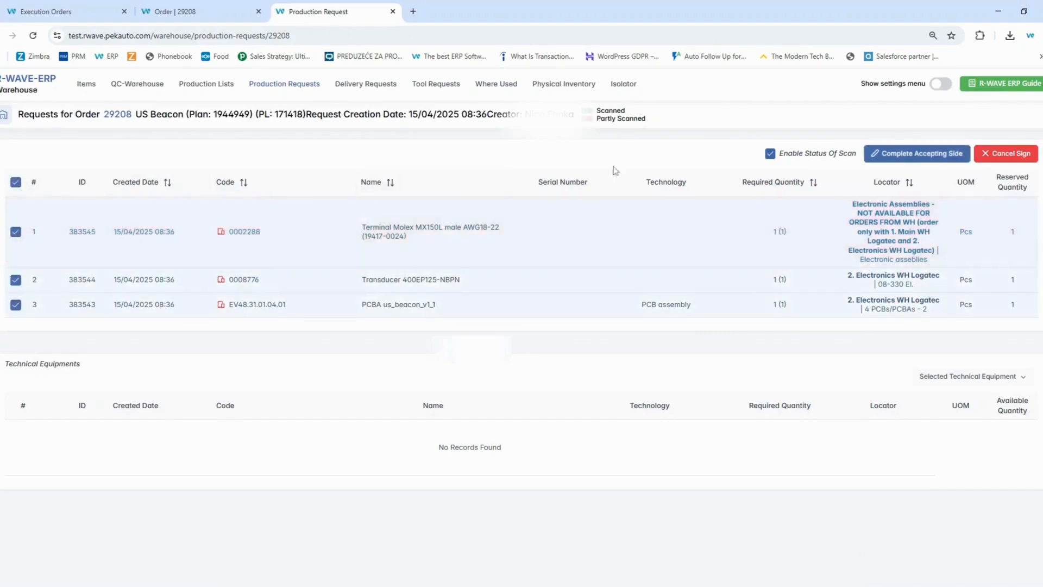
{"action": "left_click", "coordinate": [918, 153]}
{"action": "left_click", "coordinate": [611, 376]}
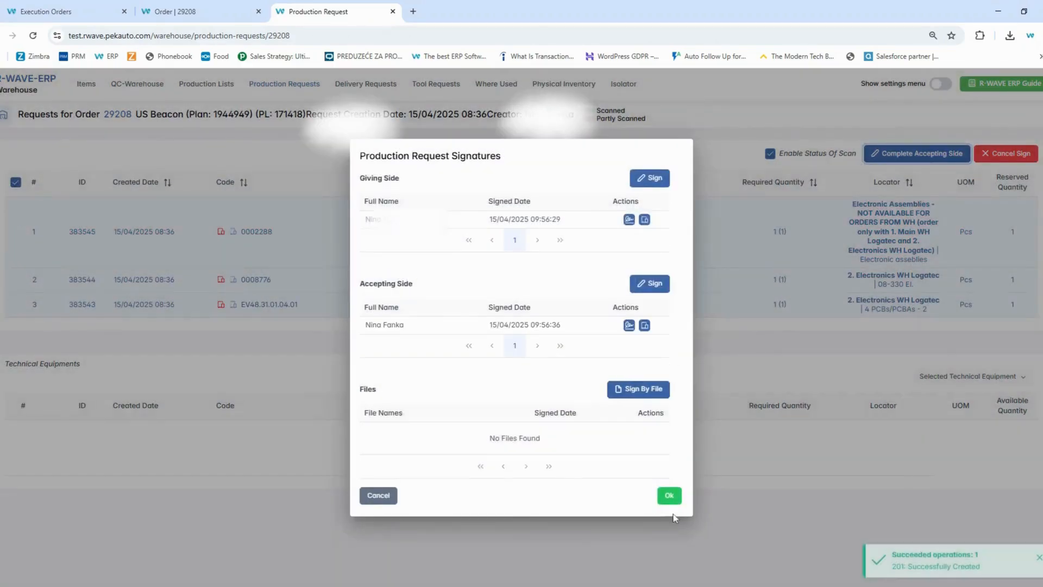
{"action": "left_click", "coordinate": [669, 495]}
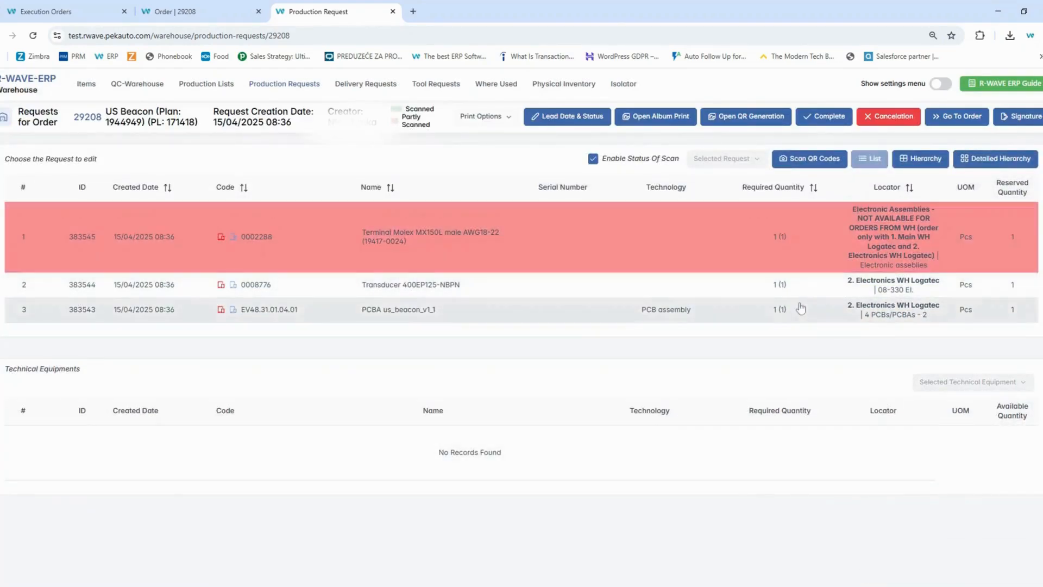
Complete the production request and go back to its US Beacon manufacturing order.
{"action": "left_click", "coordinate": [824, 116]}
{"action": "left_click", "coordinate": [581, 393]}
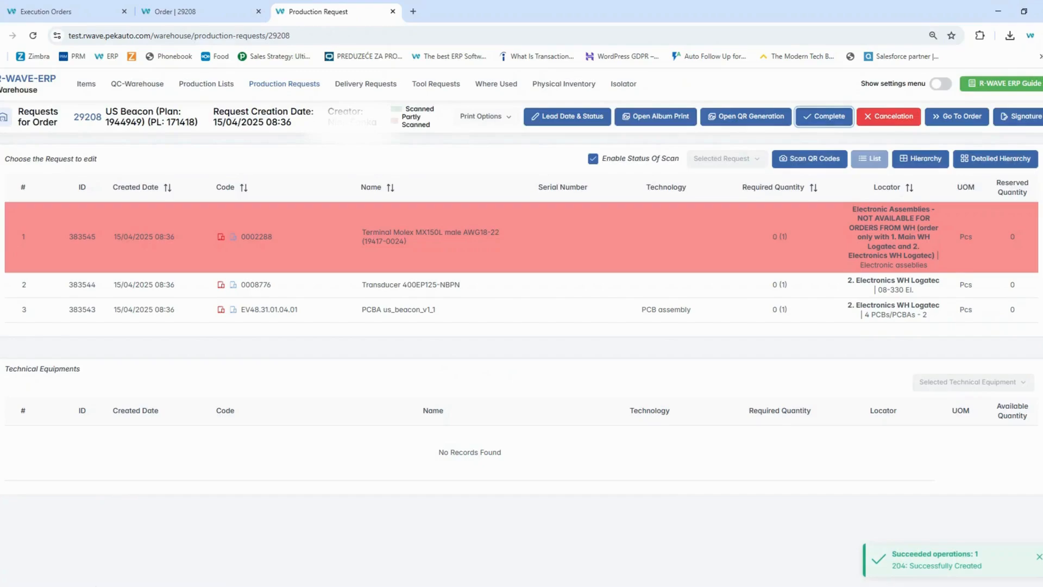
{"action": "left_click", "coordinate": [89, 118]}
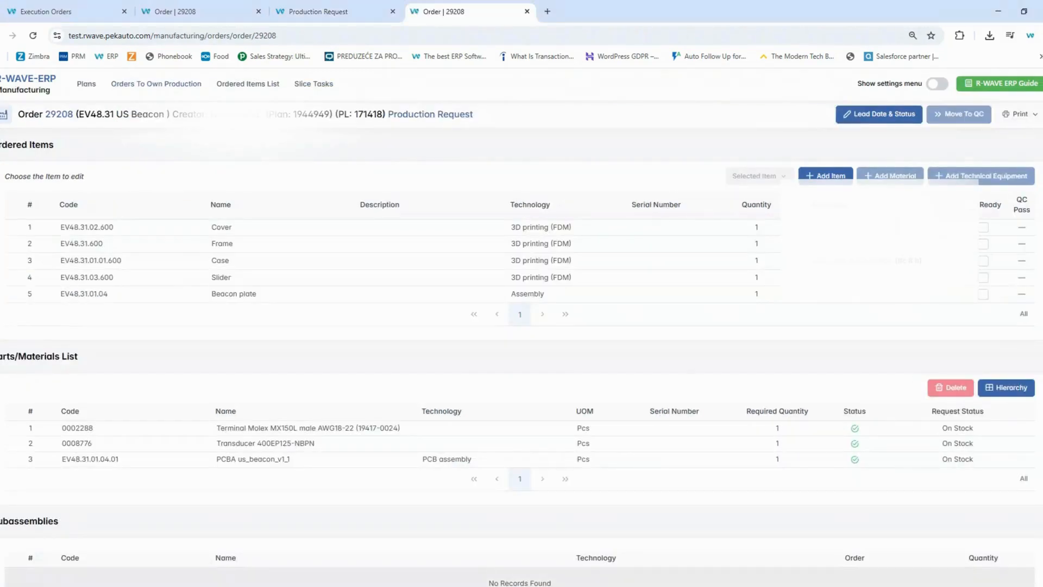
Mark all ordered items of the US Beacon order as ready and move them to QC.
{"action": "scroll", "coordinate": [635, 128], "scroll_direction": "down", "scroll_amount": 1}
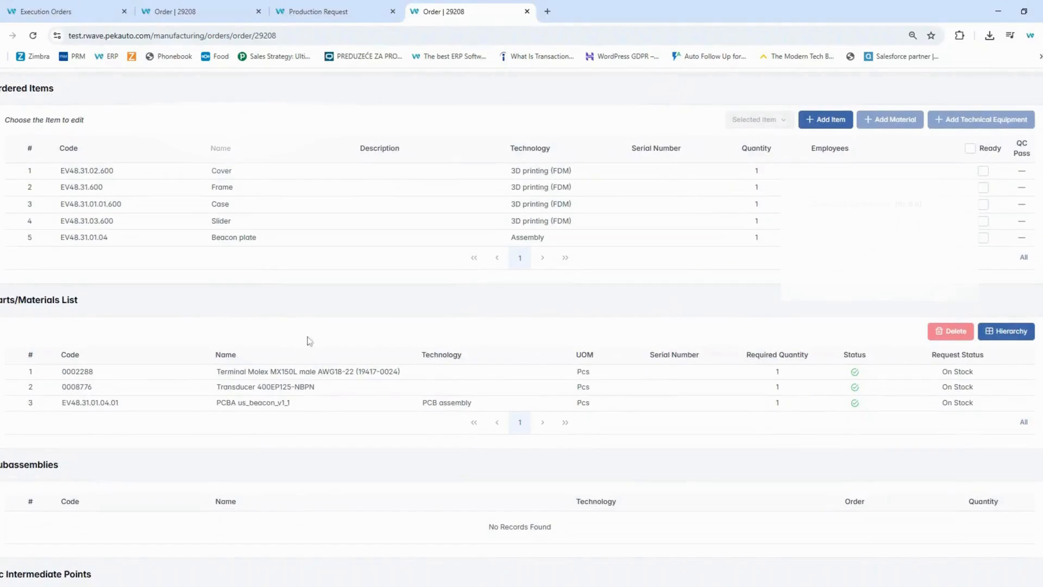
{"action": "scroll", "coordinate": [800, 426], "scroll_direction": "down", "scroll_amount": 1}
{"action": "scroll", "coordinate": [802, 426], "scroll_direction": "up", "scroll_amount": 2}
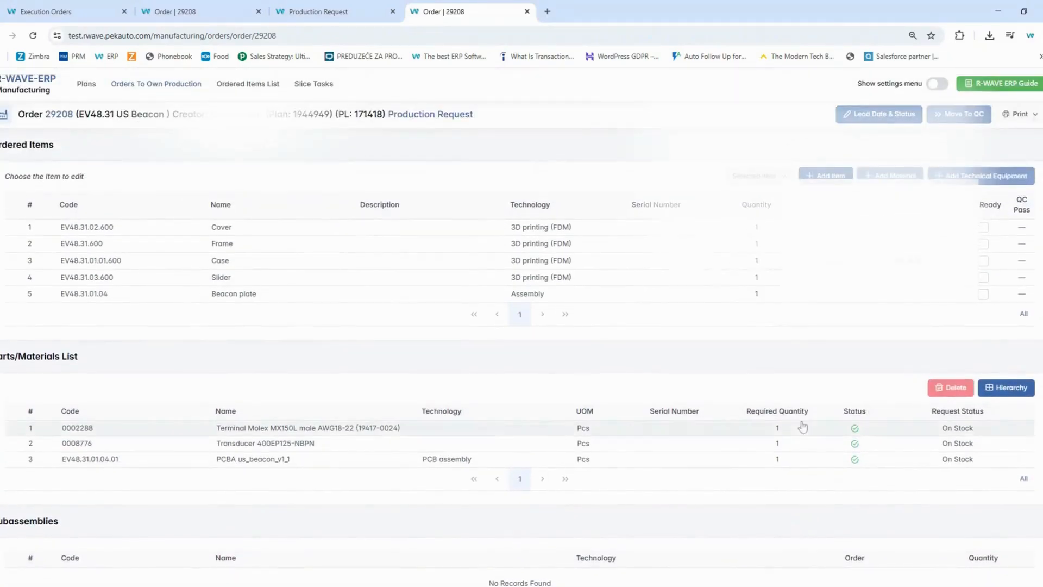
{"action": "left_click", "coordinate": [973, 206]}
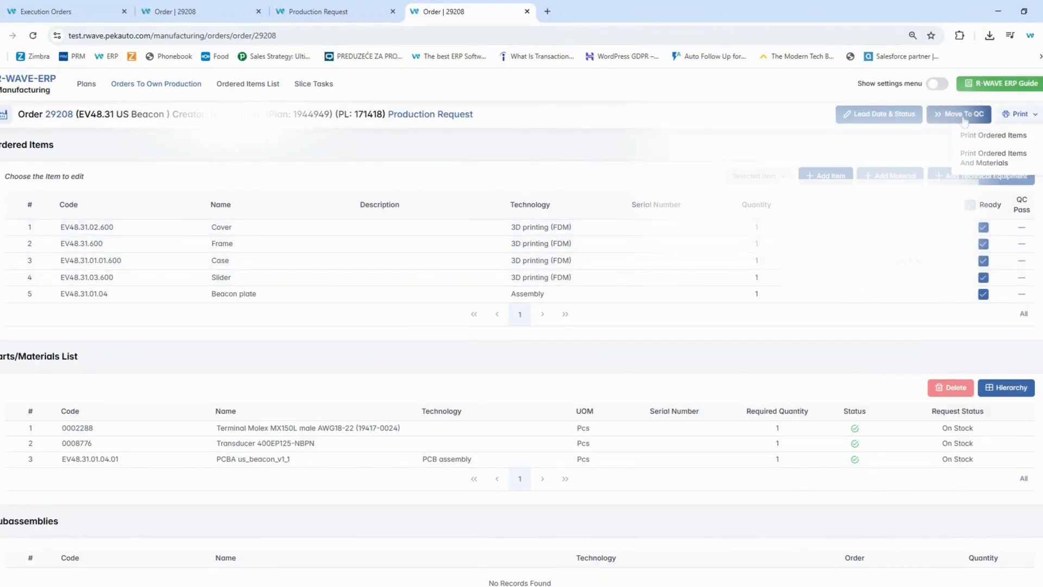
{"action": "left_click", "coordinate": [963, 117]}
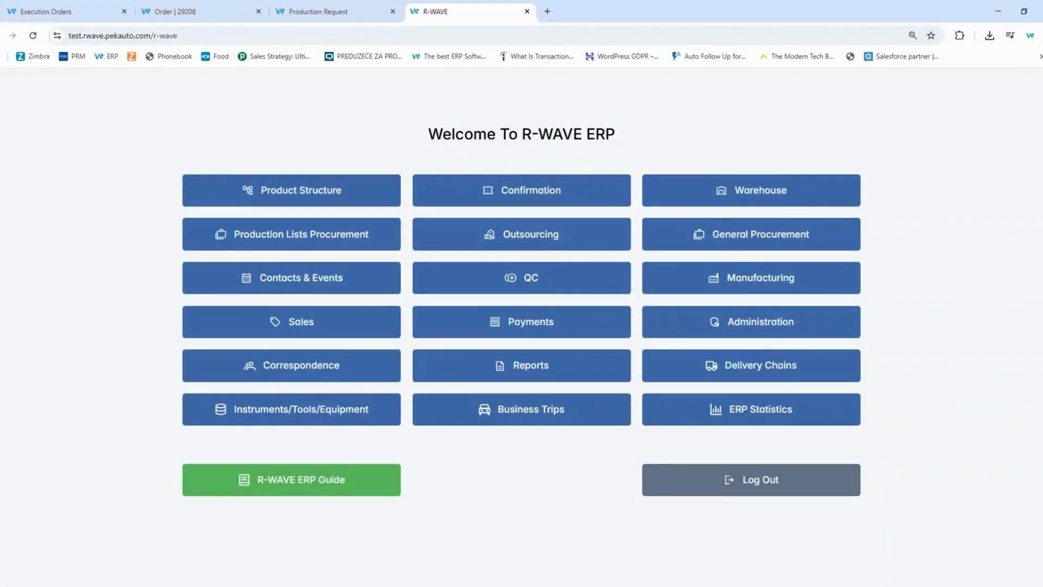
Open the EV48.31 US Beacon order in the QC module from the own production invoices shown as a list.
{"action": "left_click", "coordinate": [573, 276]}
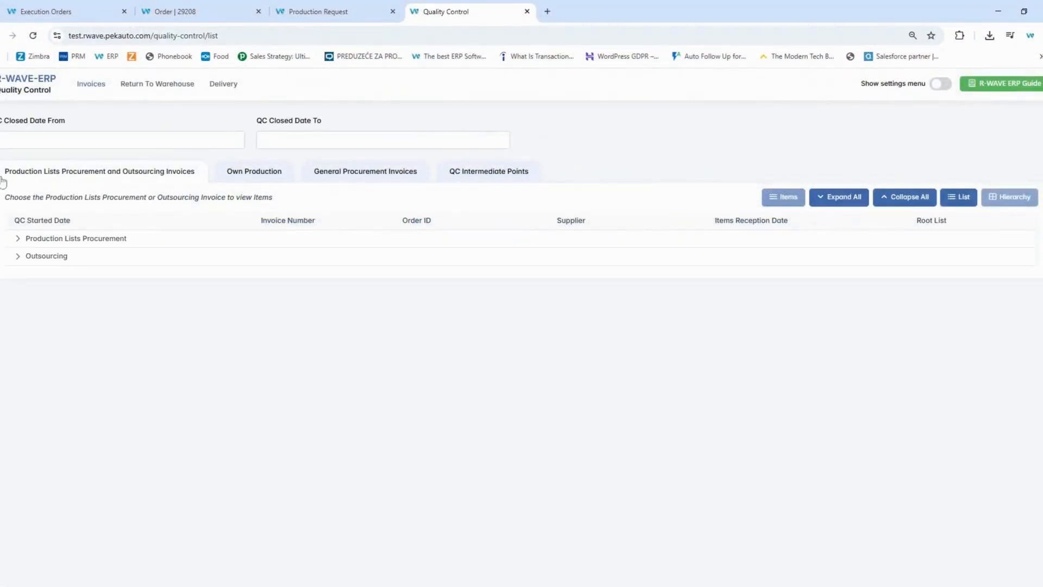
{"action": "left_click", "coordinate": [254, 183]}
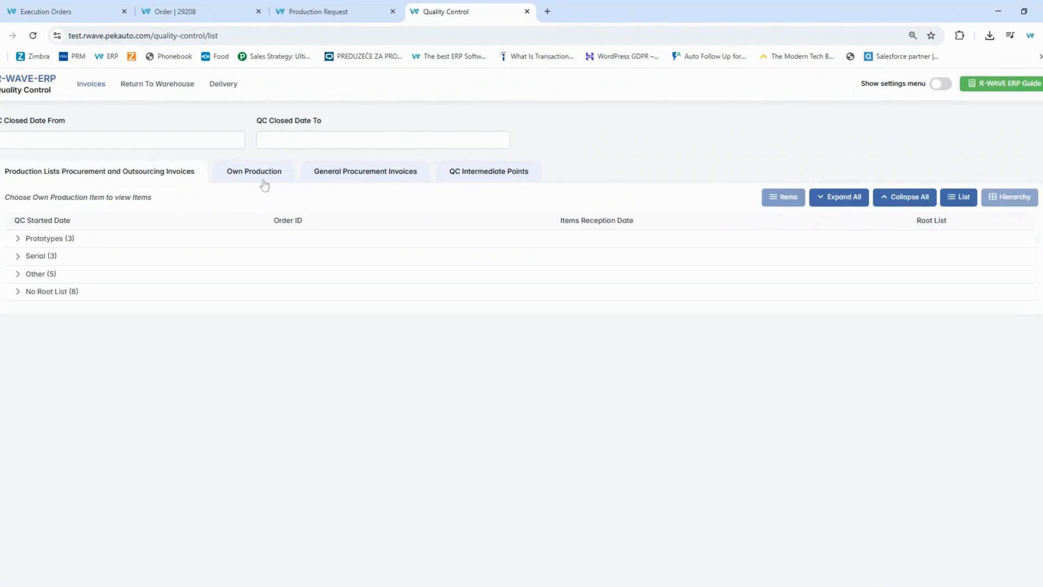
{"action": "left_click", "coordinate": [369, 183]}
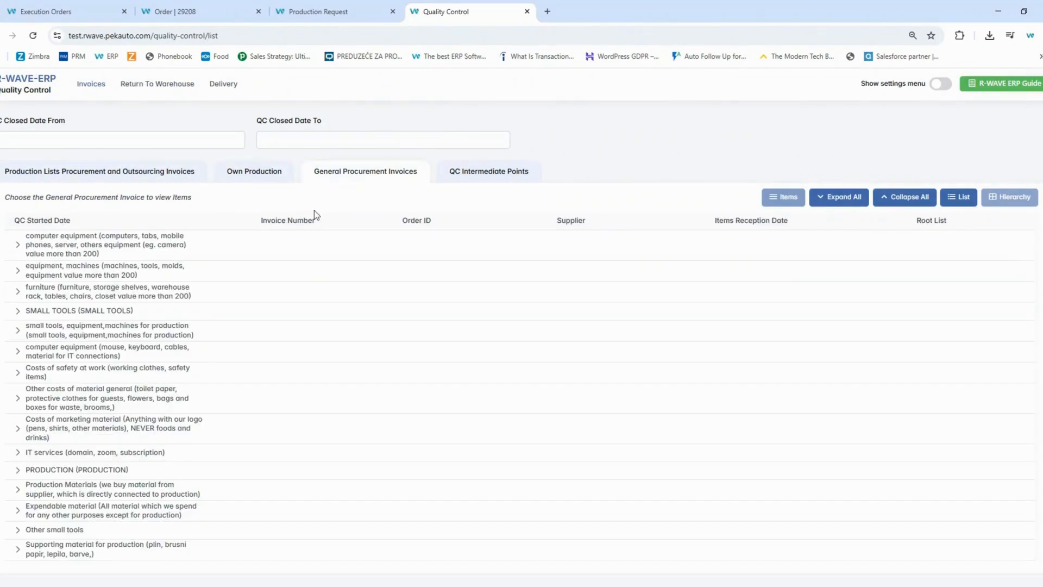
{"action": "left_click", "coordinate": [271, 183]}
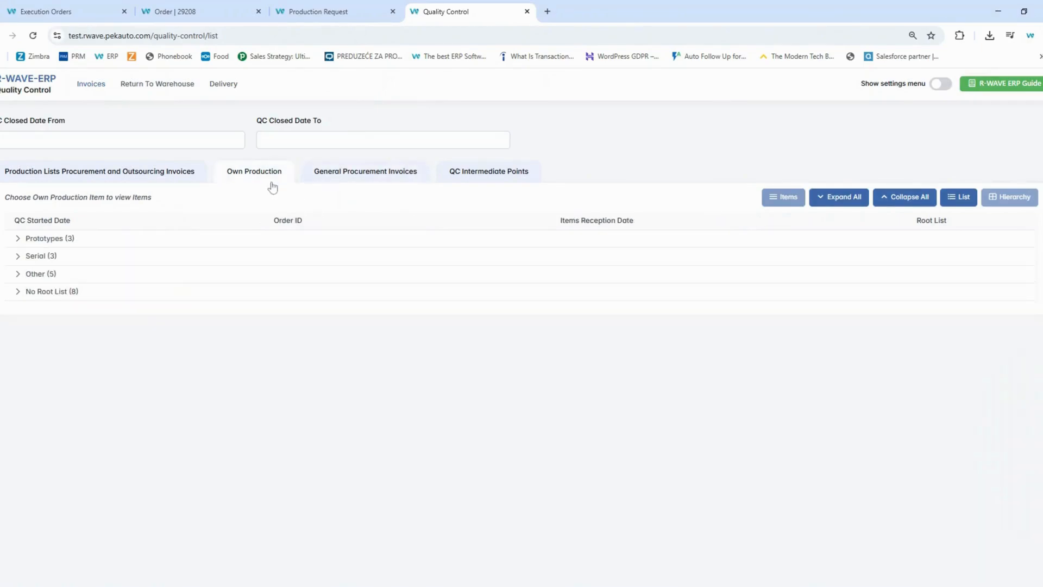
{"action": "left_click", "coordinate": [960, 198]}
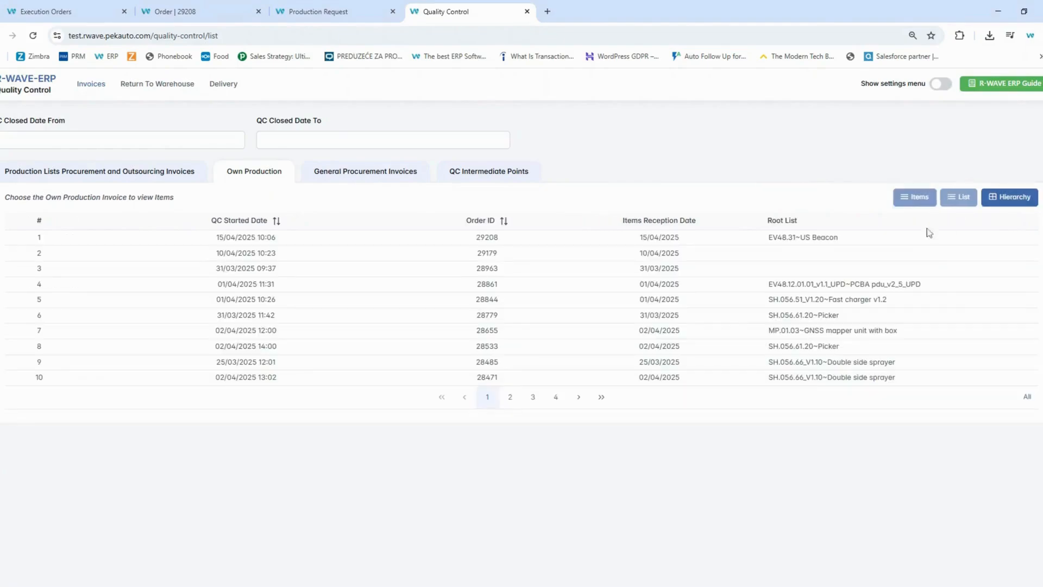
{"action": "left_click", "coordinate": [897, 238]}
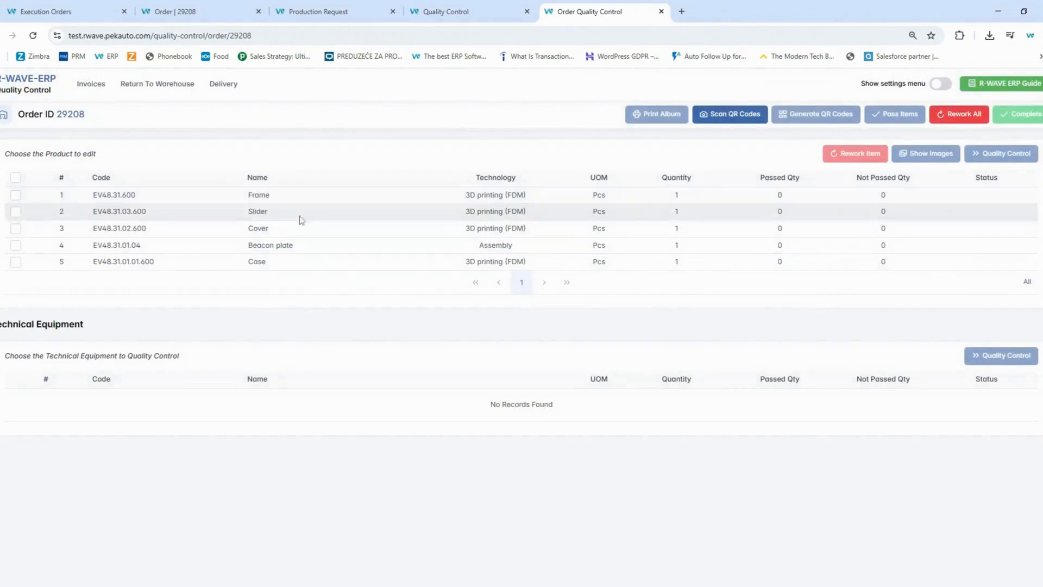
Pass all five items of the US Beacon order in quality control and complete the order's inspection.
{"action": "left_click", "coordinate": [16, 177]}
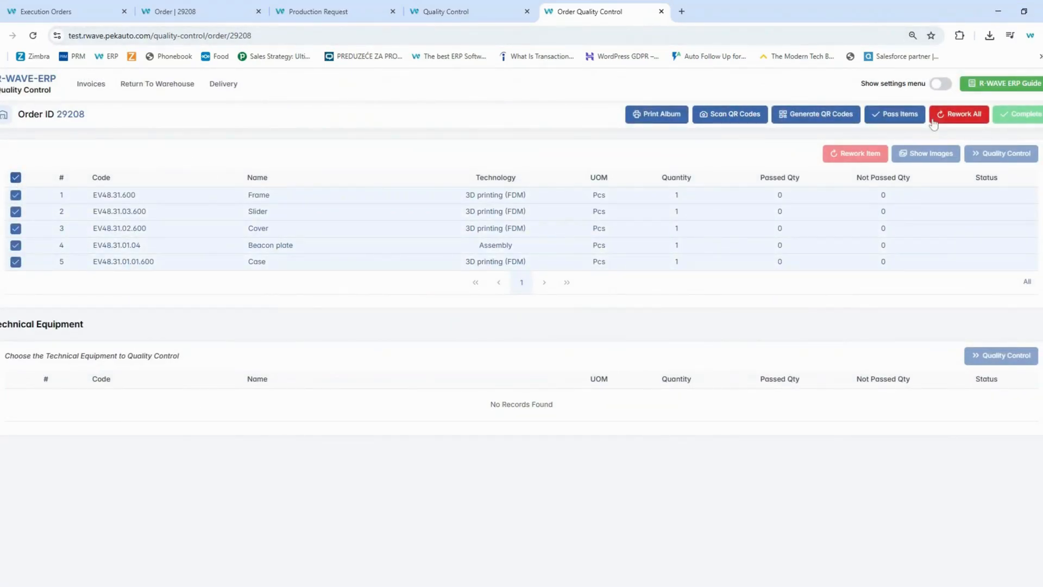
{"action": "left_click", "coordinate": [897, 118]}
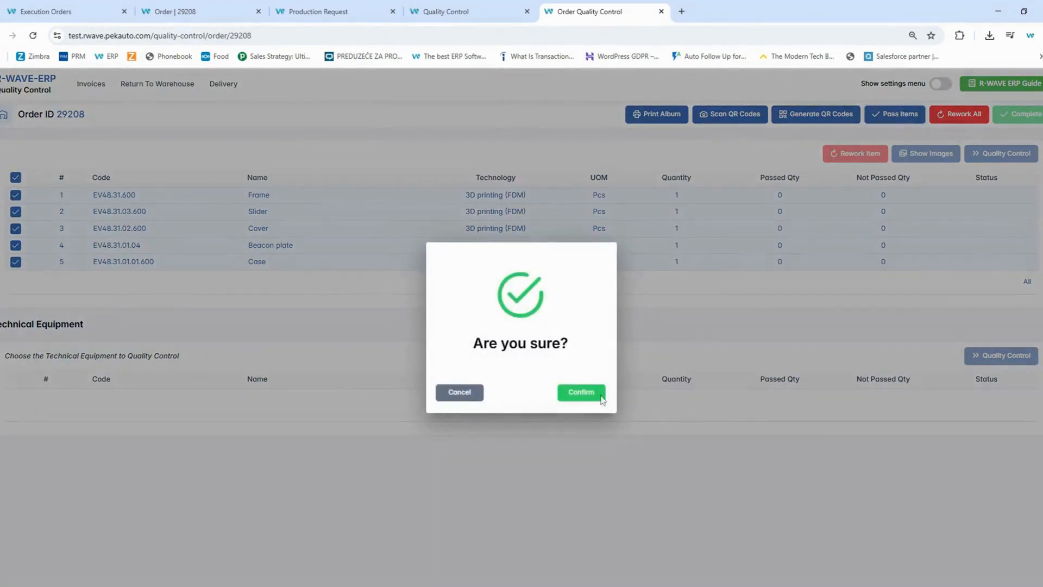
{"action": "left_click", "coordinate": [581, 394]}
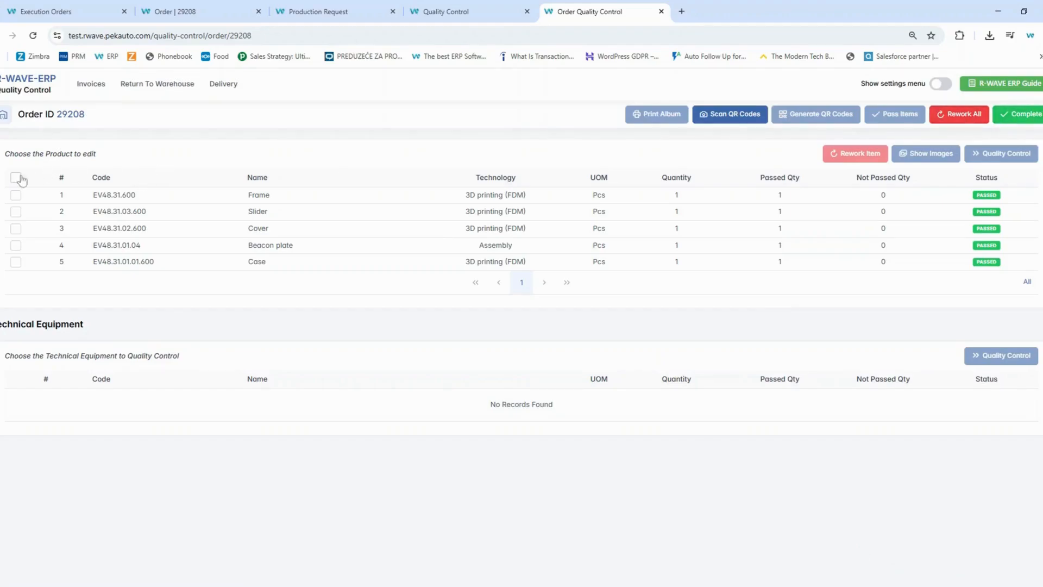
{"action": "left_click", "coordinate": [15, 178]}
{"action": "left_click", "coordinate": [1018, 114]}
{"action": "left_click", "coordinate": [582, 393]}
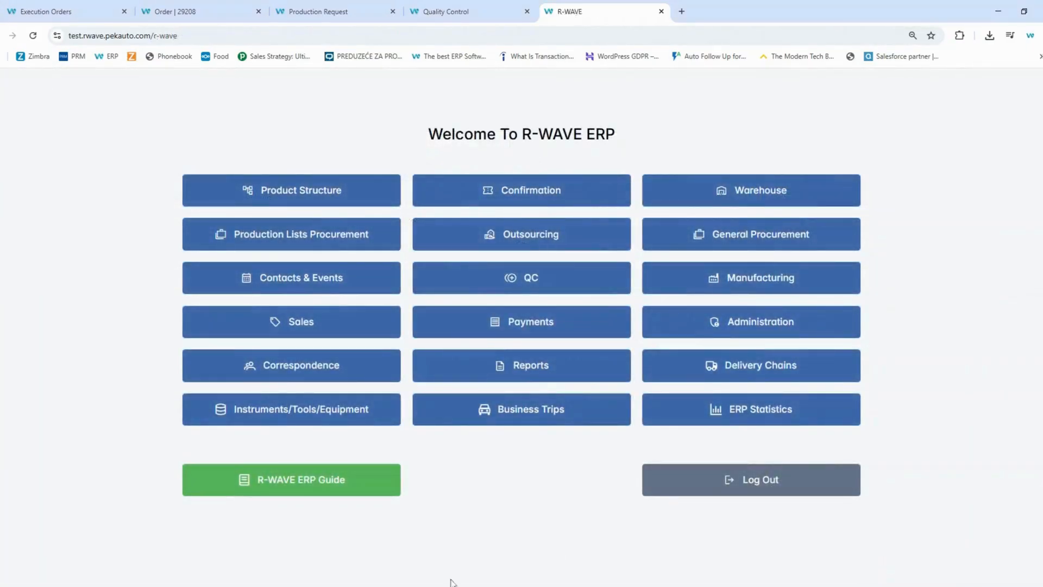
Open the items of the EV48.31 US Beacon order from the warehouse's QC own production invoices shown as a list.
{"action": "left_click", "coordinate": [685, 195]}
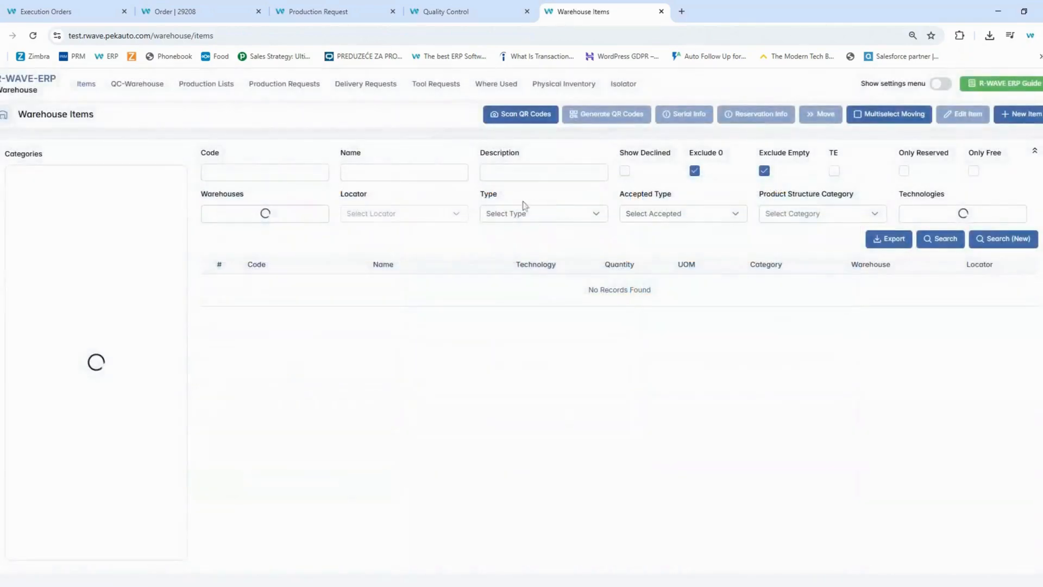
{"action": "left_click", "coordinate": [161, 87]}
{"action": "left_click", "coordinate": [269, 150]}
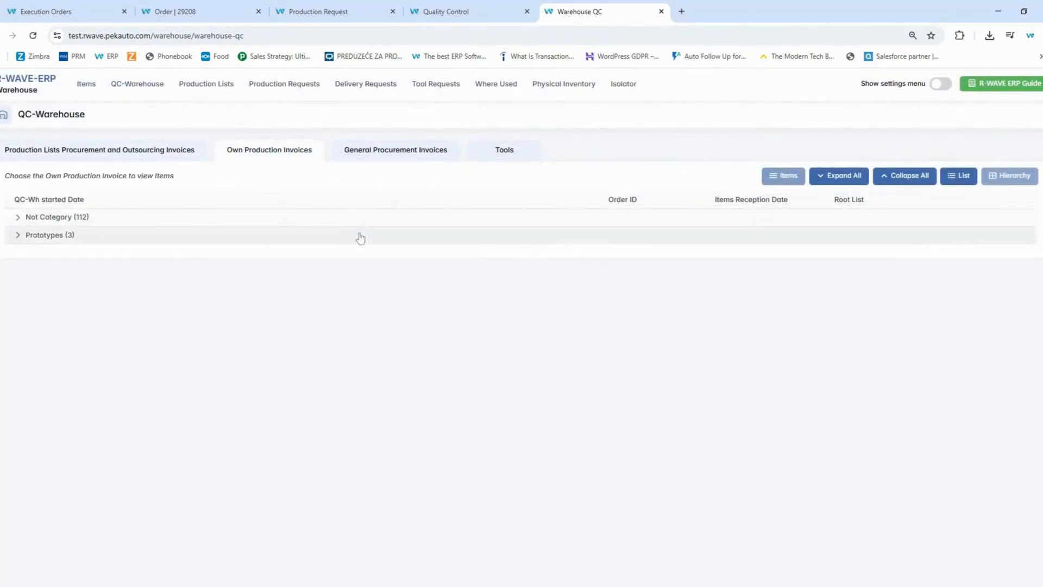
{"action": "left_click", "coordinate": [959, 176]}
{"action": "left_click", "coordinate": [623, 85]}
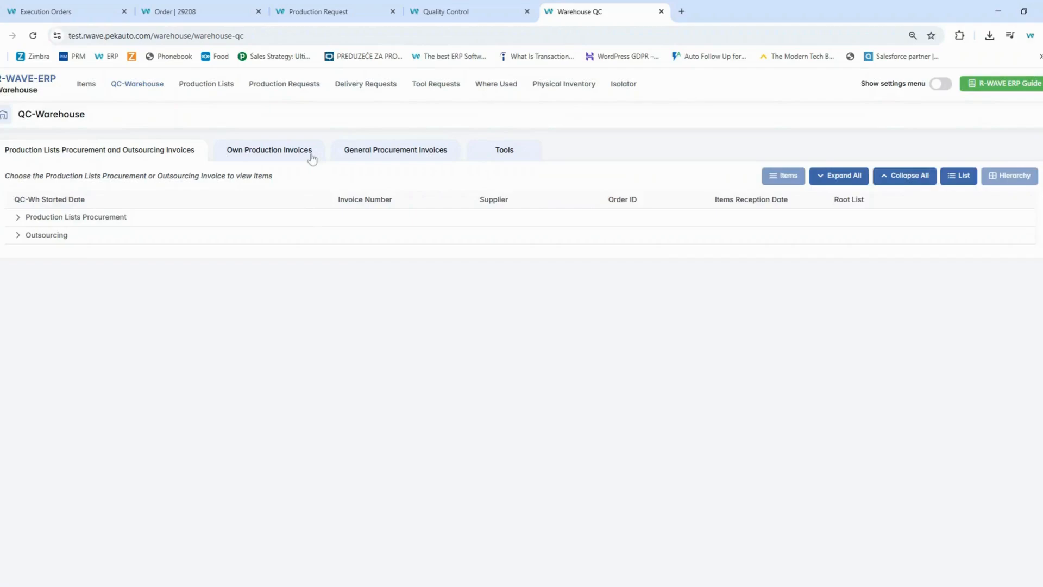
{"action": "left_click", "coordinate": [269, 152]}
{"action": "left_click", "coordinate": [427, 158]}
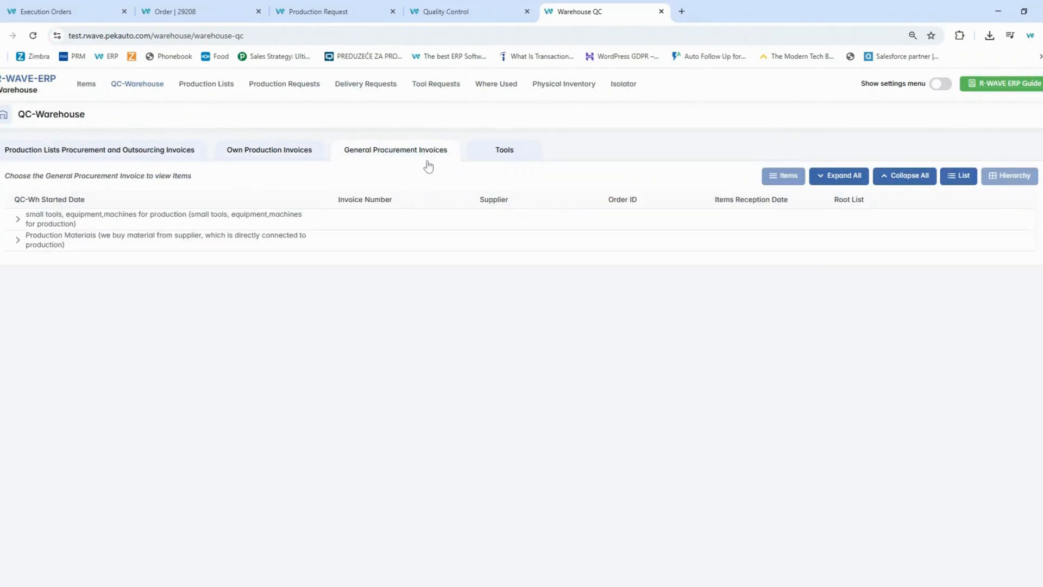
{"action": "left_click", "coordinate": [312, 157]}
{"action": "left_click", "coordinate": [970, 181]}
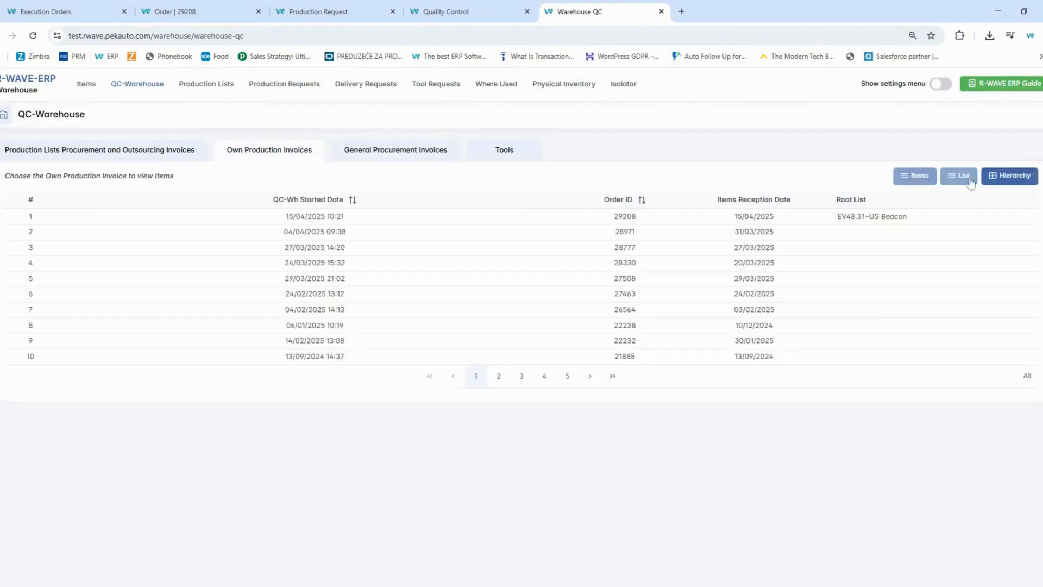
{"action": "left_click", "coordinate": [941, 219]}
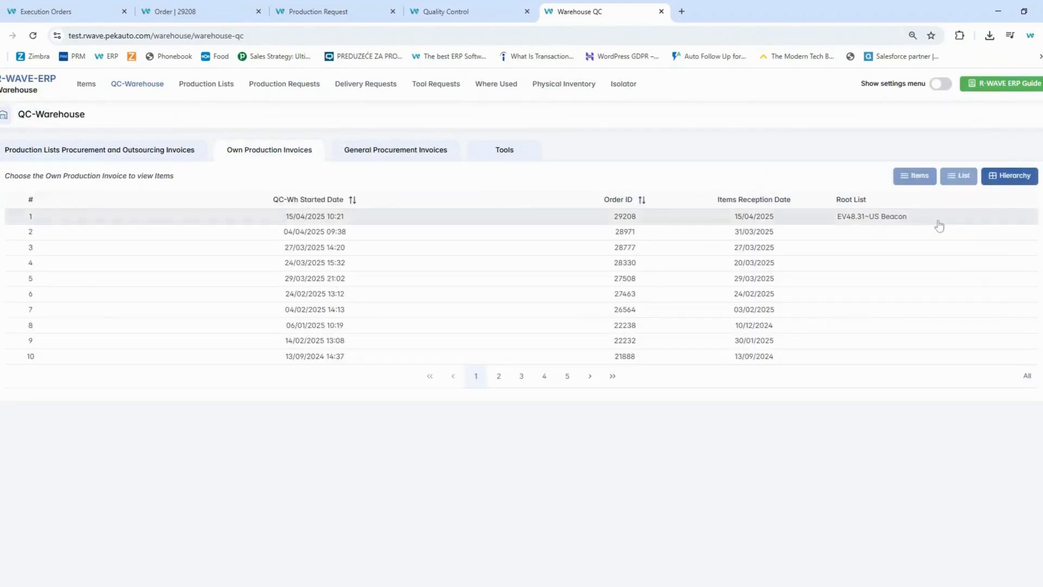
{"action": "left_click", "coordinate": [915, 175]}
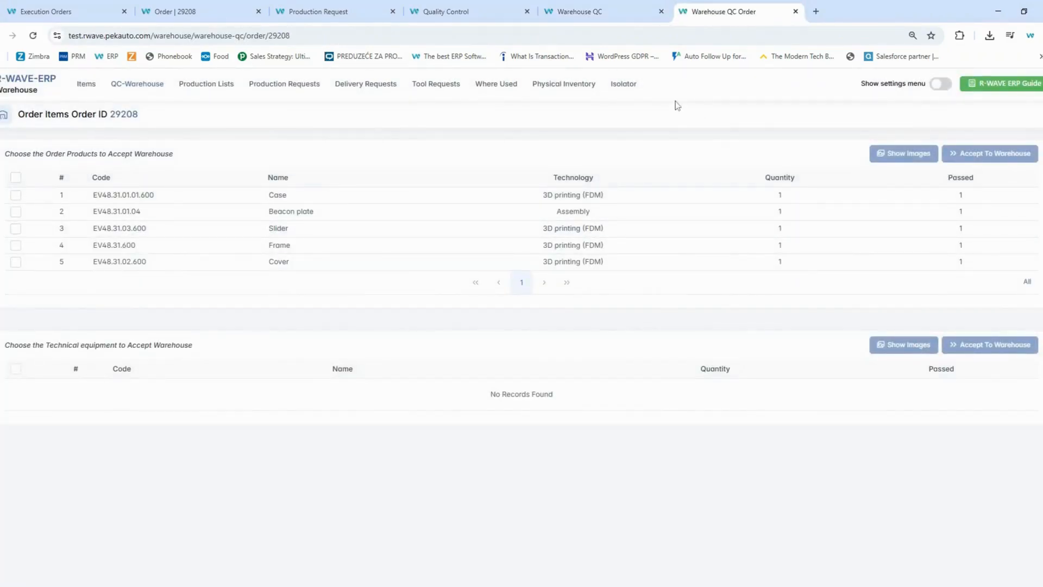
Accept all five order products into the warehouse at locator Capacitors-4 R:0 Col:0 Sh: 4 Pl:0.
{"action": "left_click", "coordinate": [16, 178]}
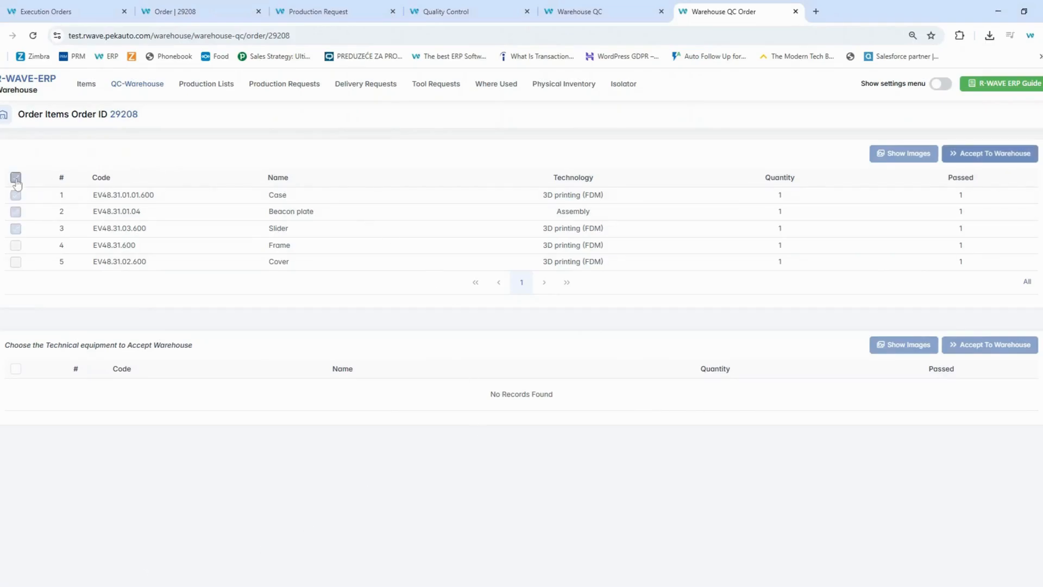
{"action": "left_click", "coordinate": [986, 153]}
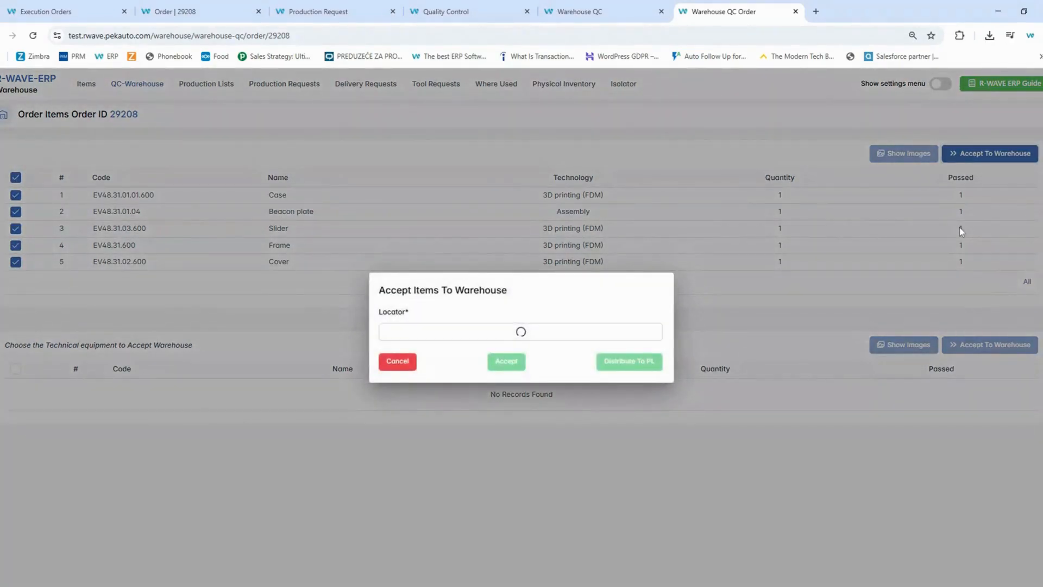
{"action": "left_click", "coordinate": [462, 332]}
{"action": "left_click", "coordinate": [389, 379]}
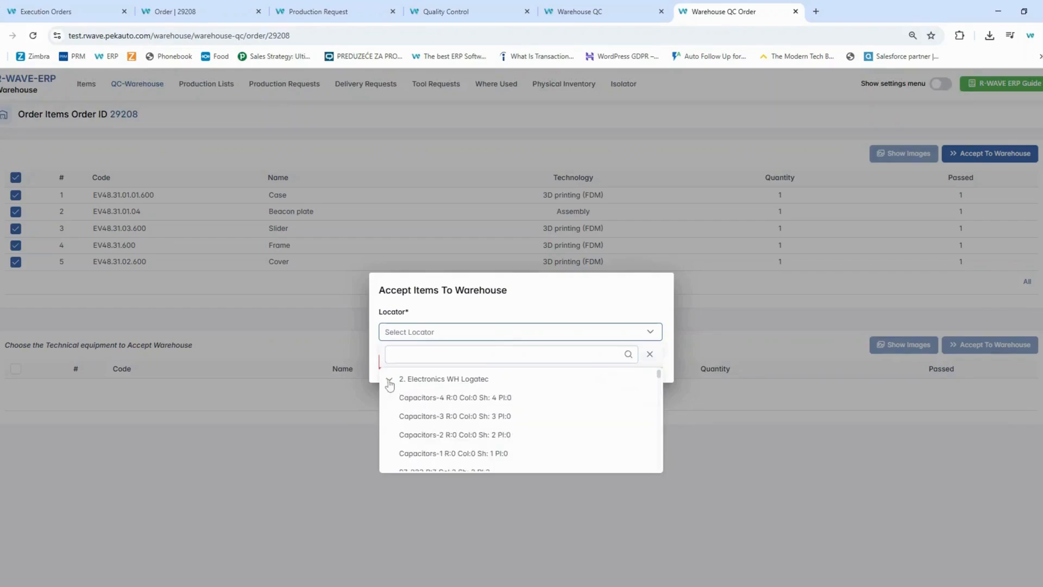
{"action": "left_click", "coordinate": [429, 412]}
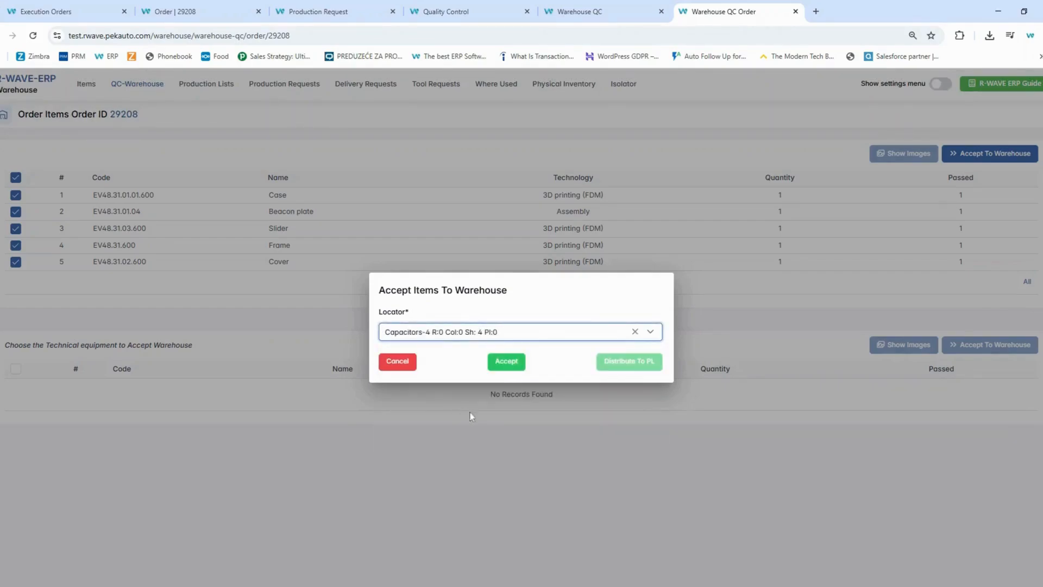
{"action": "left_click", "coordinate": [509, 365]}
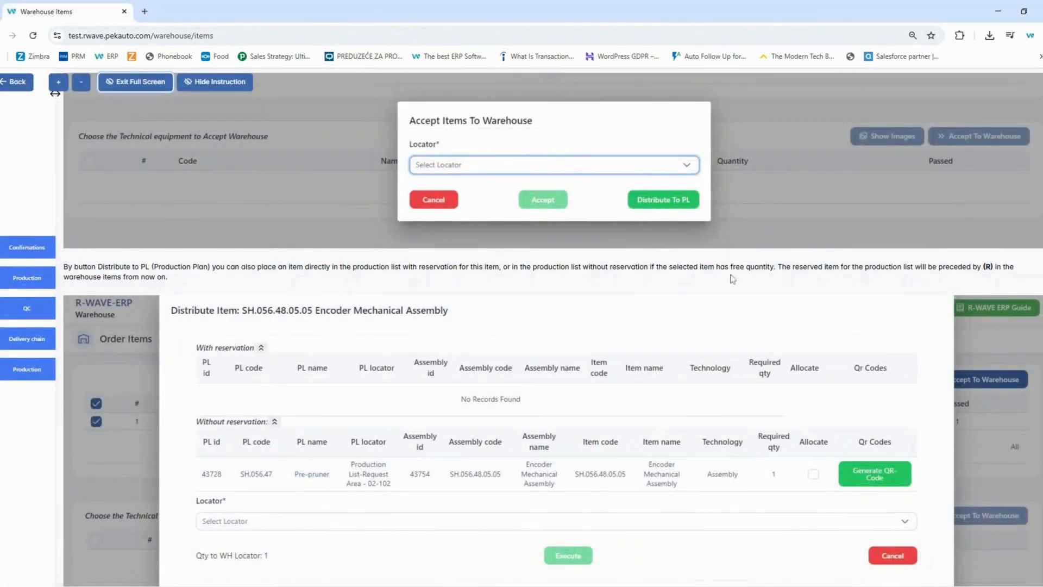
Read the guide's Distribute to PL instructions and check the status of the Case EV48.31.01.01.600 3D printing task in the plan.
{"action": "scroll", "coordinate": [736, 279], "scroll_direction": "down", "scroll_amount": 1}
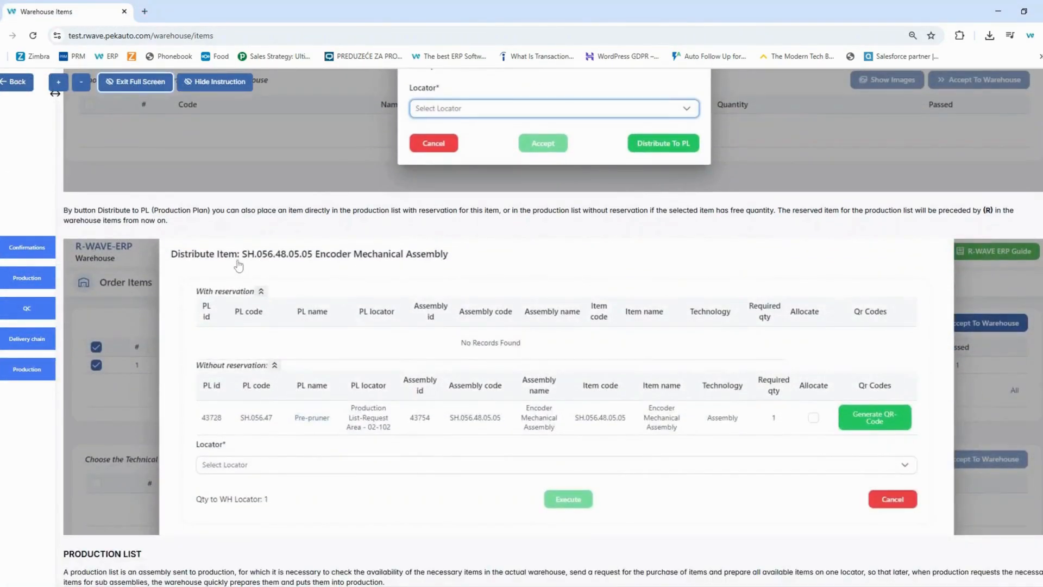
{"action": "scroll", "coordinate": [443, 263], "scroll_direction": "down", "scroll_amount": 1}
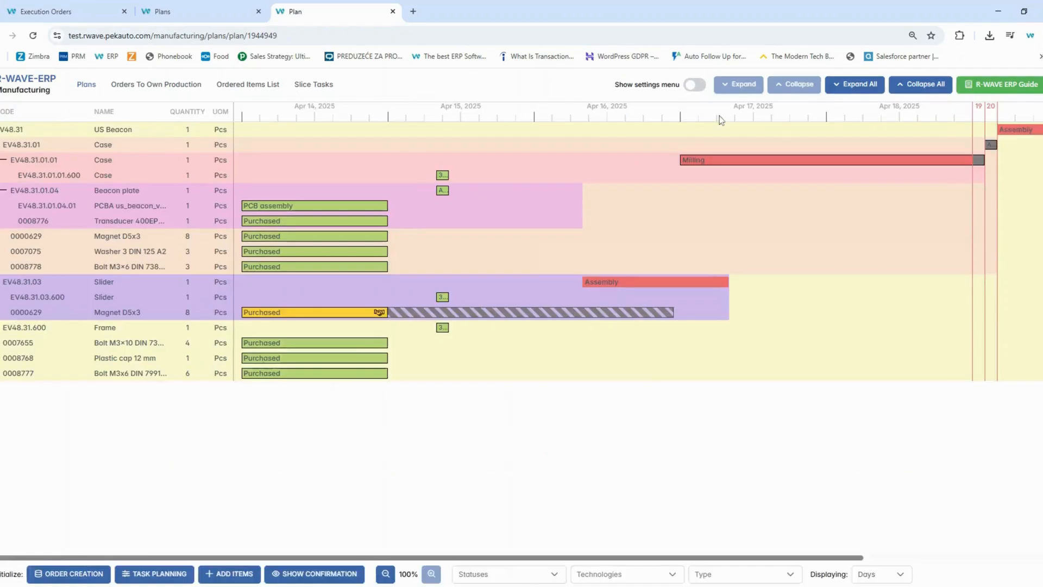
{"action": "left_click", "coordinate": [442, 175]}
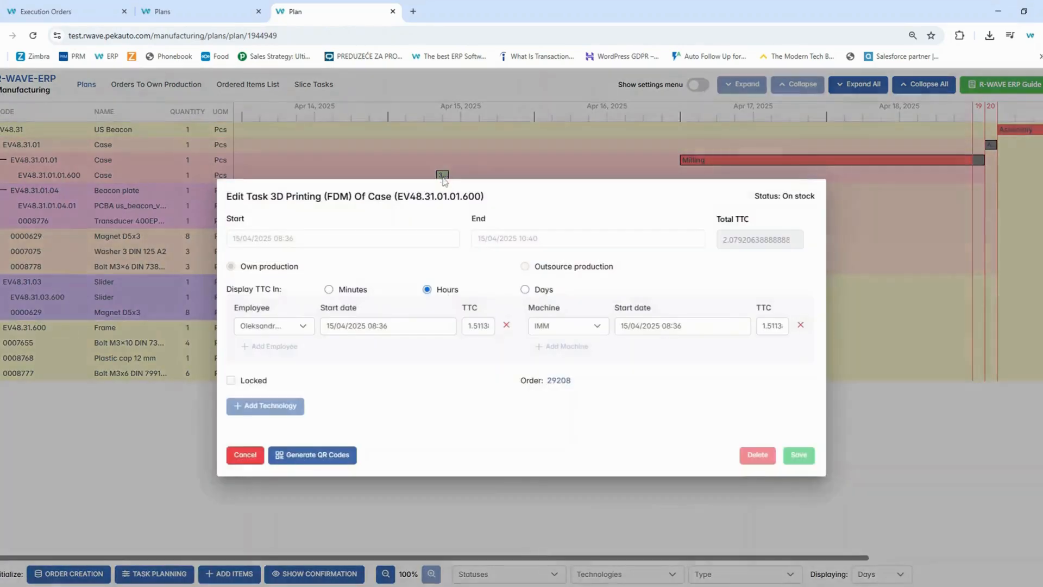
{"action": "left_click_drag", "start_coordinate": [752, 196], "coordinate": [808, 197]}
{"action": "left_click_drag", "start_coordinate": [808, 196], "coordinate": [815, 197]}
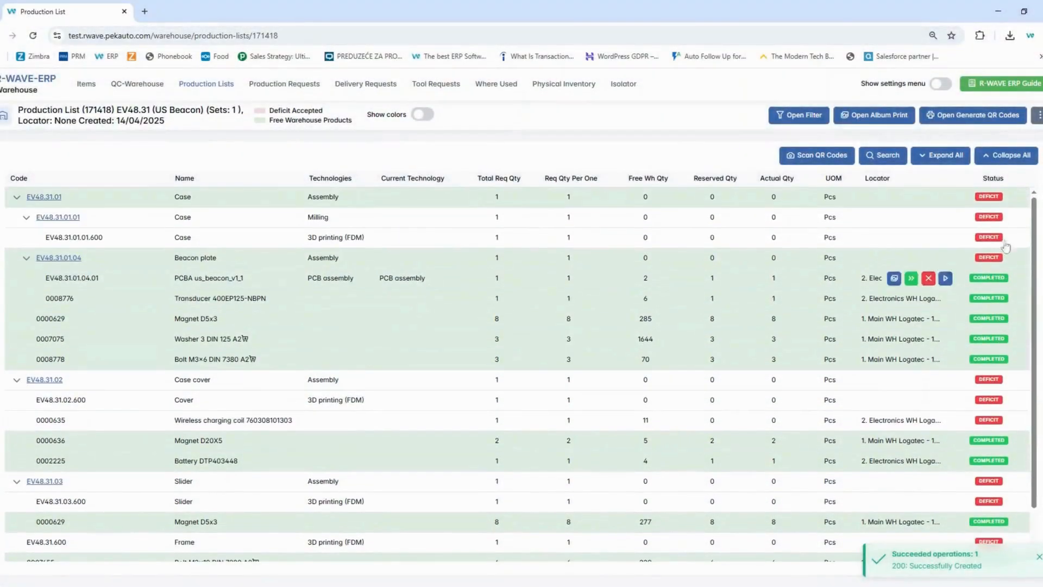
Make a request for all items of the EV48.31 US Beacon production list and confirm it.
{"action": "left_click", "coordinate": [1039, 115]}
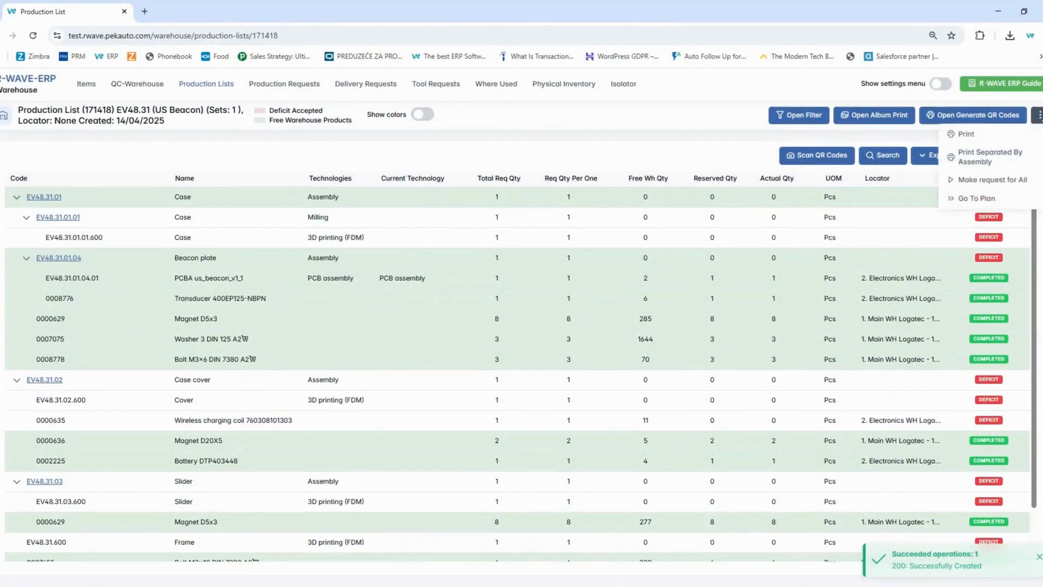
{"action": "left_click", "coordinate": [1002, 180]}
{"action": "left_click", "coordinate": [589, 390]}
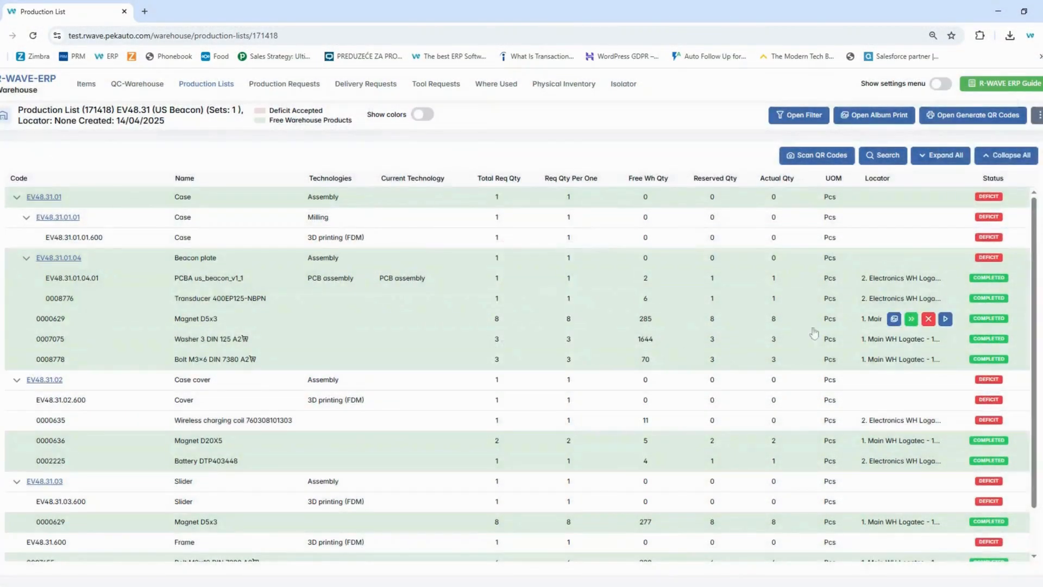
{"action": "left_click", "coordinate": [1038, 116]}
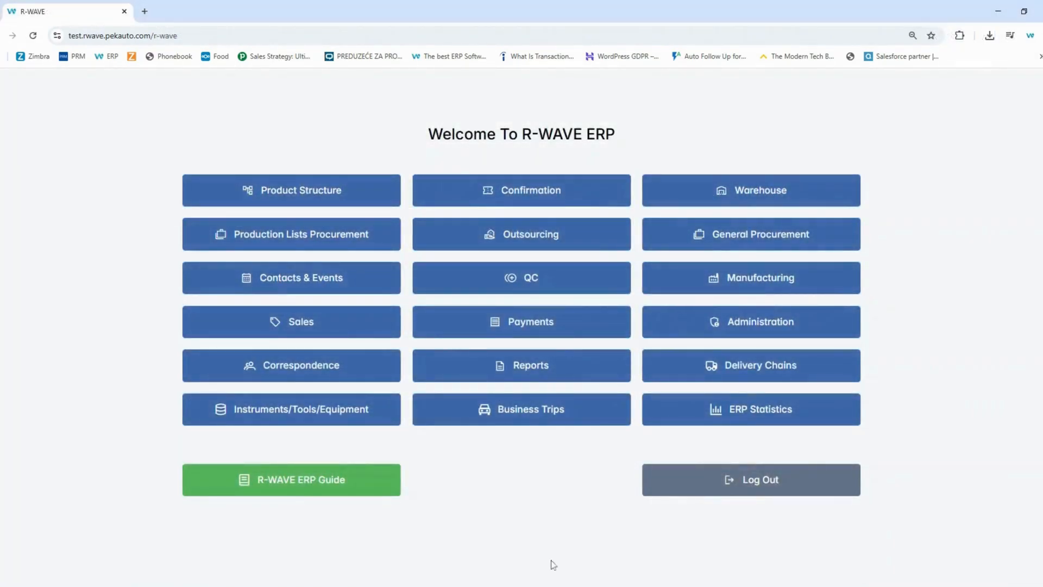
Create a procurement chain for the US Beacon's requested Magnet D20X5 with Accu as the company, leaving the tender supplier option disabled.
{"action": "left_click", "coordinate": [337, 237]}
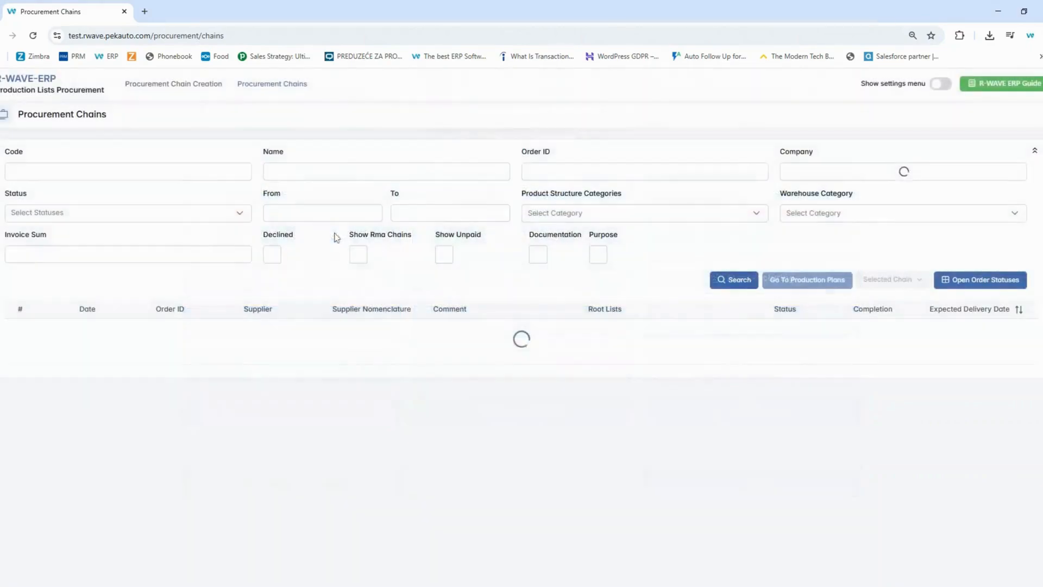
{"action": "left_click", "coordinate": [199, 93]}
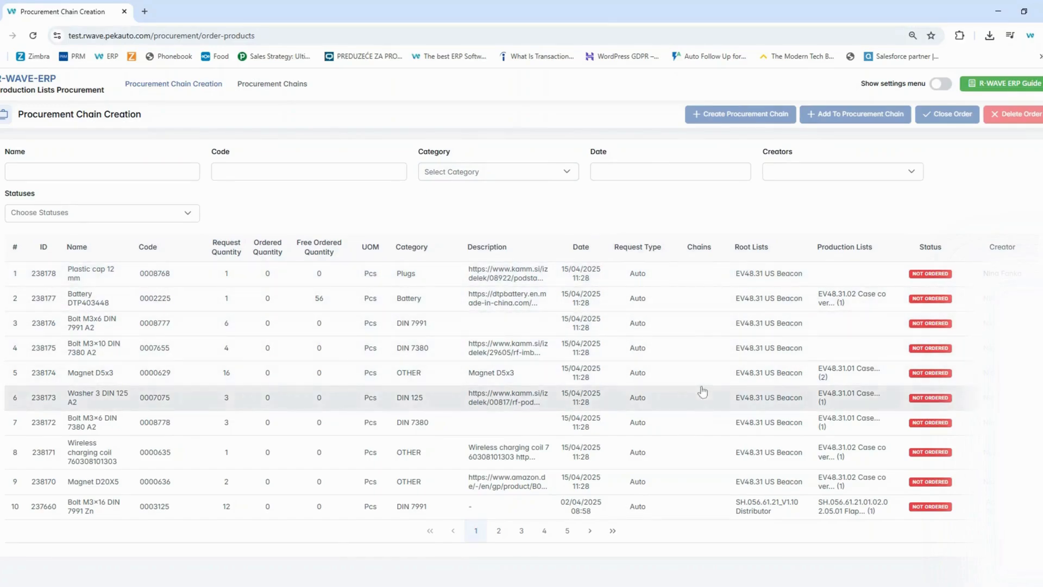
{"action": "left_click", "coordinate": [710, 480]}
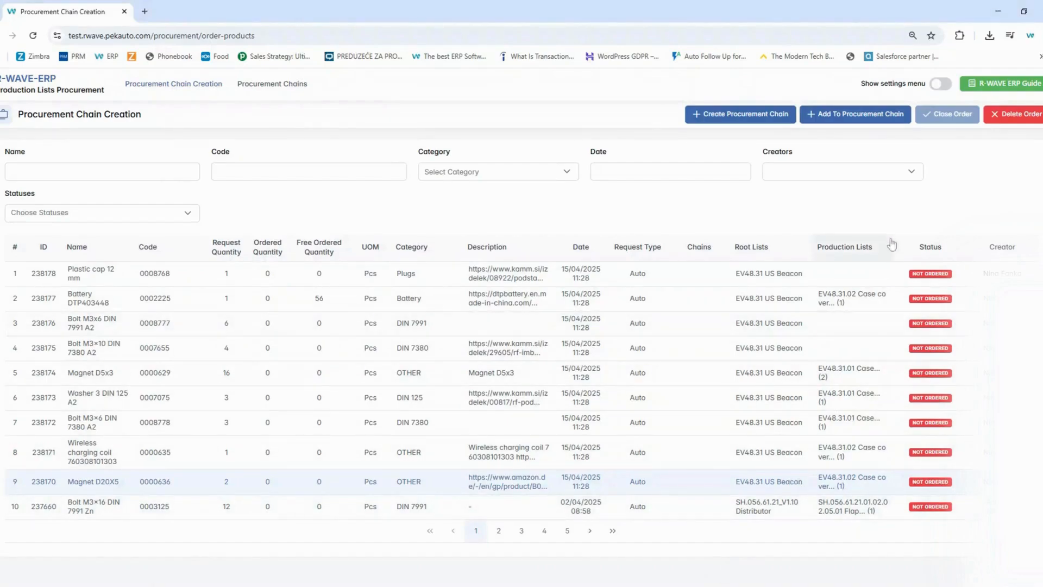
{"action": "left_click", "coordinate": [706, 117]}
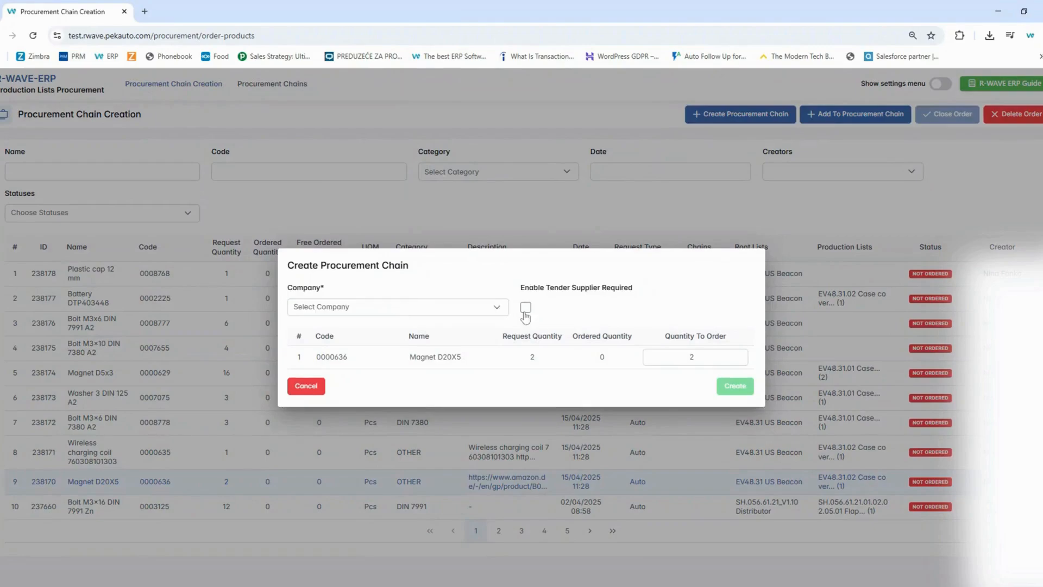
{"action": "left_click", "coordinate": [525, 309]}
{"action": "left_click", "coordinate": [525, 310]}
{"action": "left_click", "coordinate": [417, 317]}
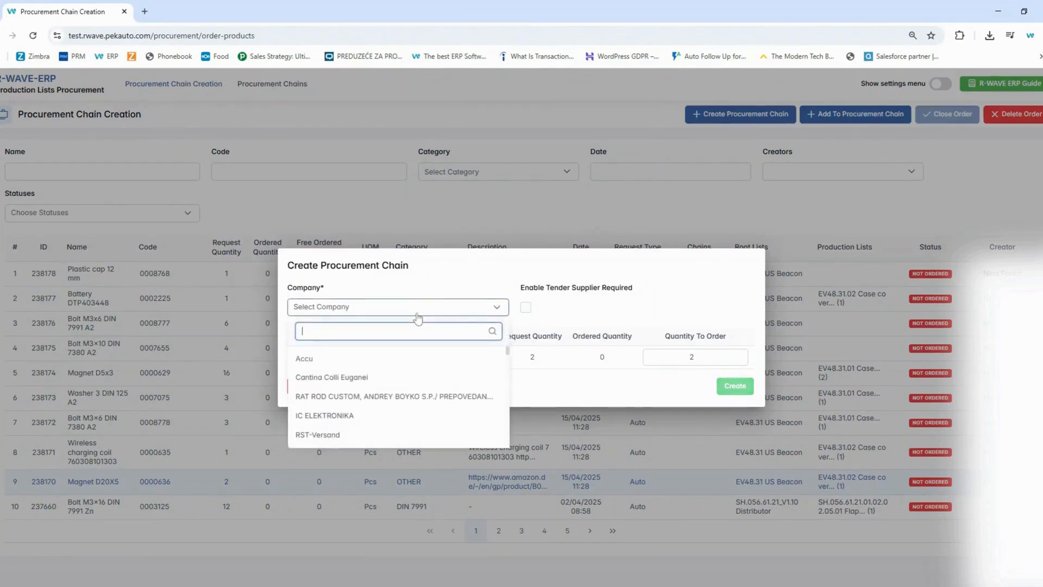
{"action": "left_click", "coordinate": [416, 358]}
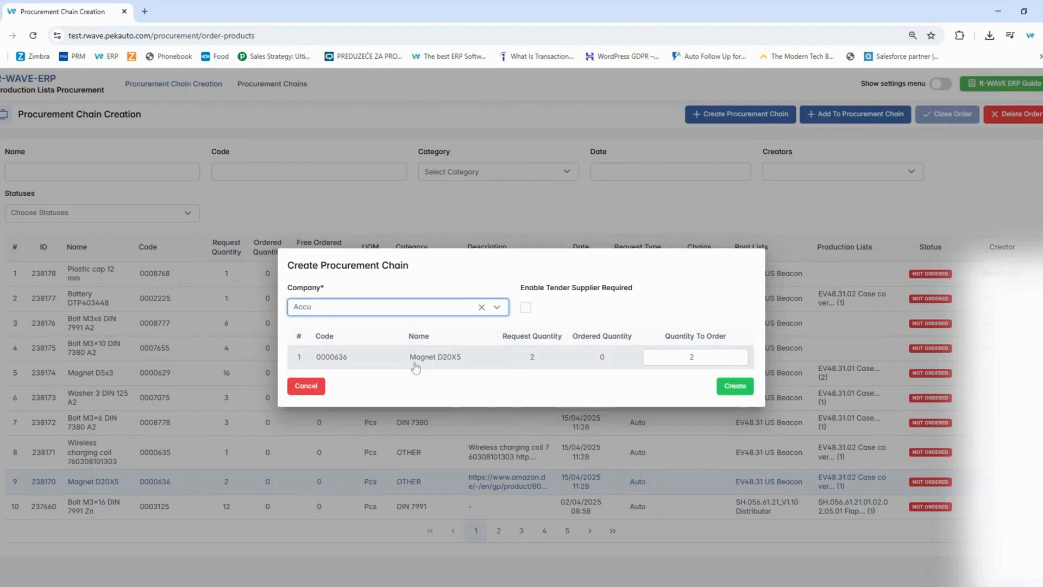
{"action": "left_click", "coordinate": [735, 386]}
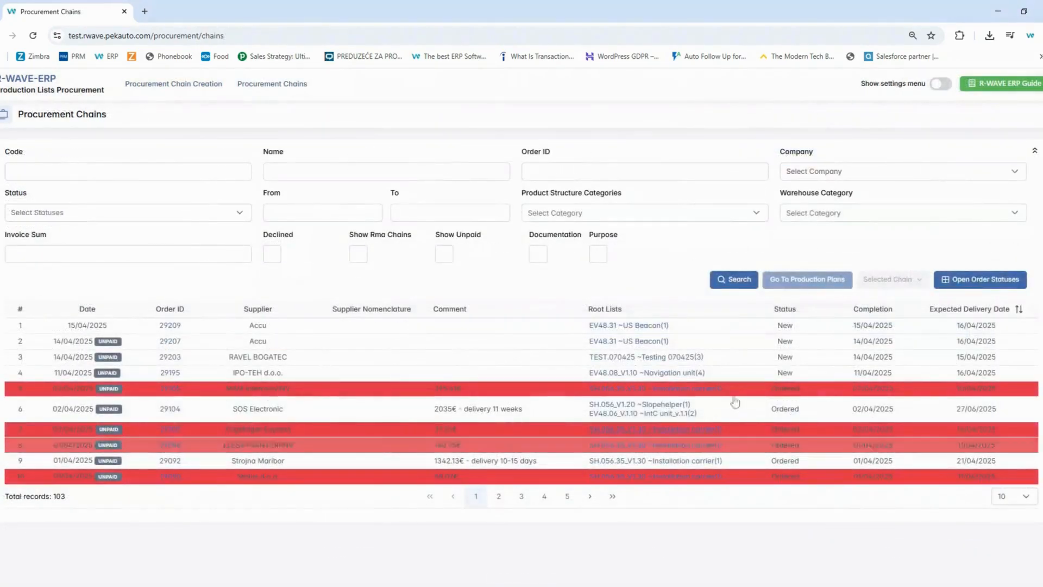
Open the newly created US Beacon procurement order with Accu and review its supplier details and ordered items.
{"action": "left_click", "coordinate": [582, 326]}
{"action": "left_click_drag", "start_coordinate": [690, 174], "coordinate": [822, 259]}
{"action": "left_click", "coordinate": [856, 242]}
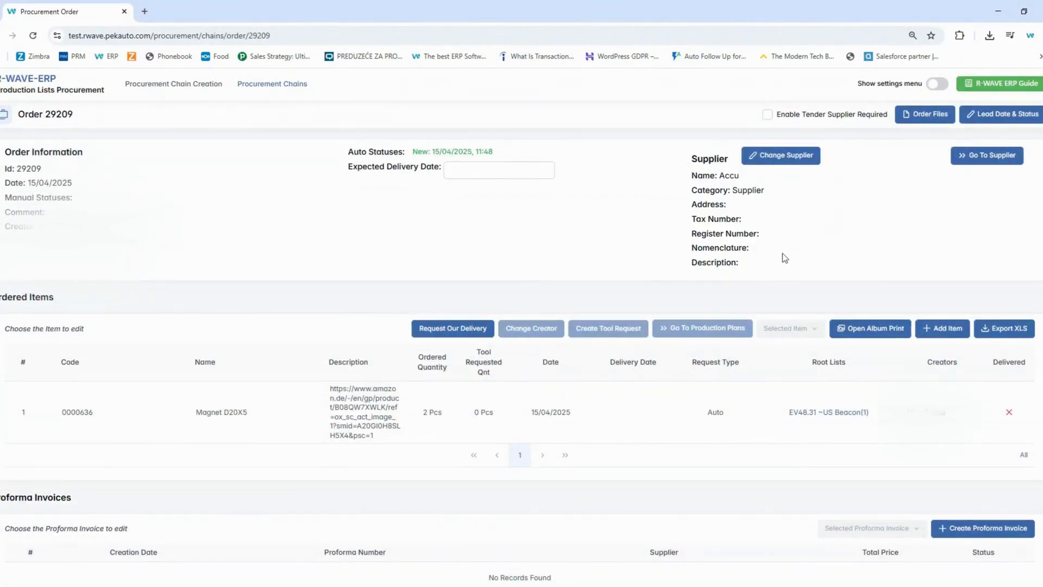
{"action": "scroll", "coordinate": [788, 261], "scroll_direction": "down", "scroll_amount": 1}
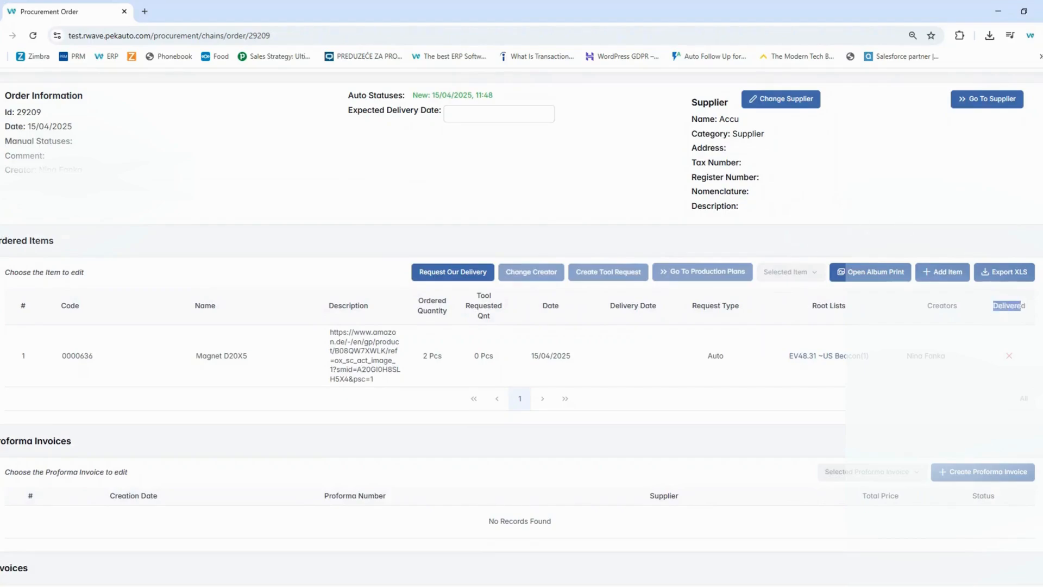
{"action": "scroll", "coordinate": [869, 337], "scroll_direction": "up", "scroll_amount": 1}
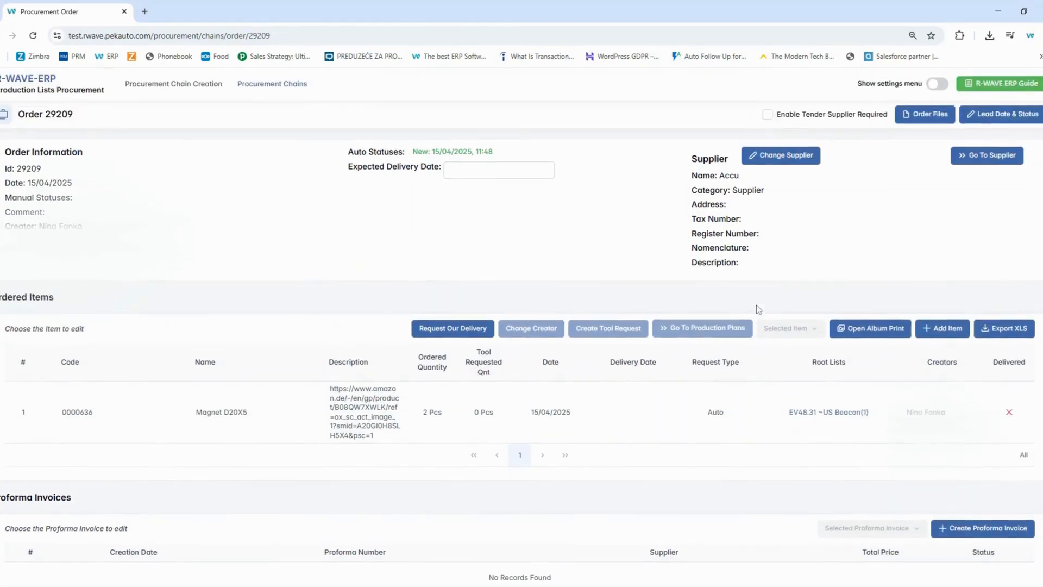
Set the procurement order's expected delivery date to 16/04/2025.
{"action": "left_click", "coordinate": [499, 170]}
{"action": "left_click", "coordinate": [499, 271]}
{"action": "left_click", "coordinate": [520, 336]}
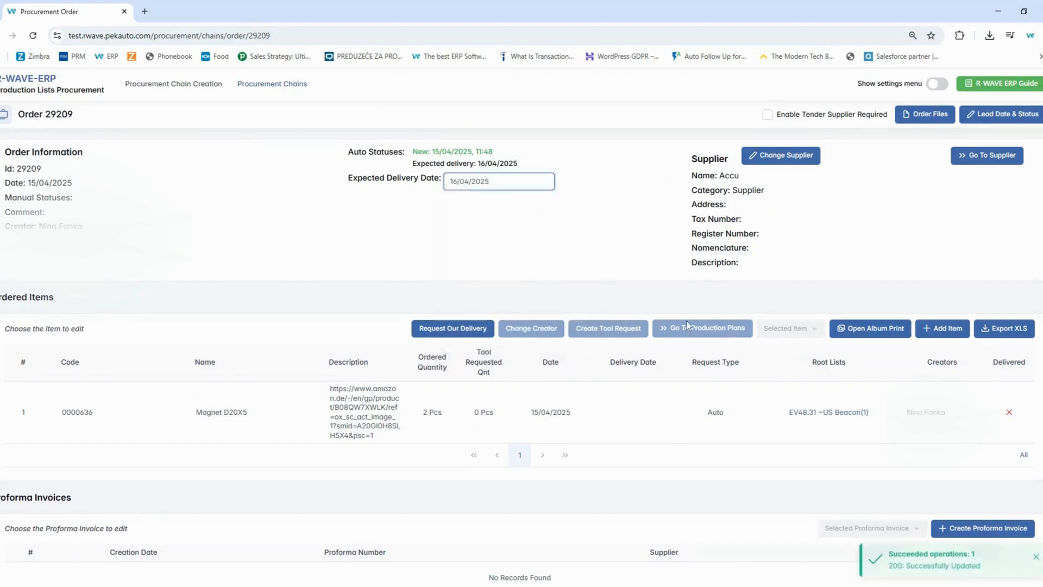
Create an invoice for the US Beacon procurement order with Accu and confirm its creation.
{"action": "scroll", "coordinate": [689, 325], "scroll_direction": "down", "scroll_amount": 4}
{"action": "scroll", "coordinate": [81, 223], "scroll_direction": "down", "scroll_amount": 1}
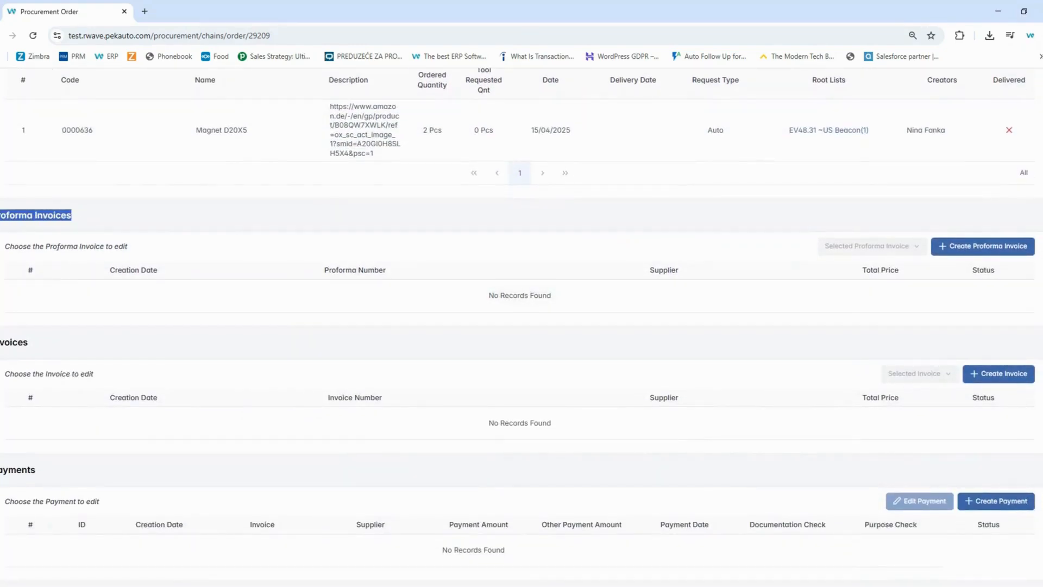
{"action": "scroll", "coordinate": [98, 357], "scroll_direction": "down", "scroll_amount": 2}
{"action": "scroll", "coordinate": [97, 357], "scroll_direction": "down", "scroll_amount": 8}
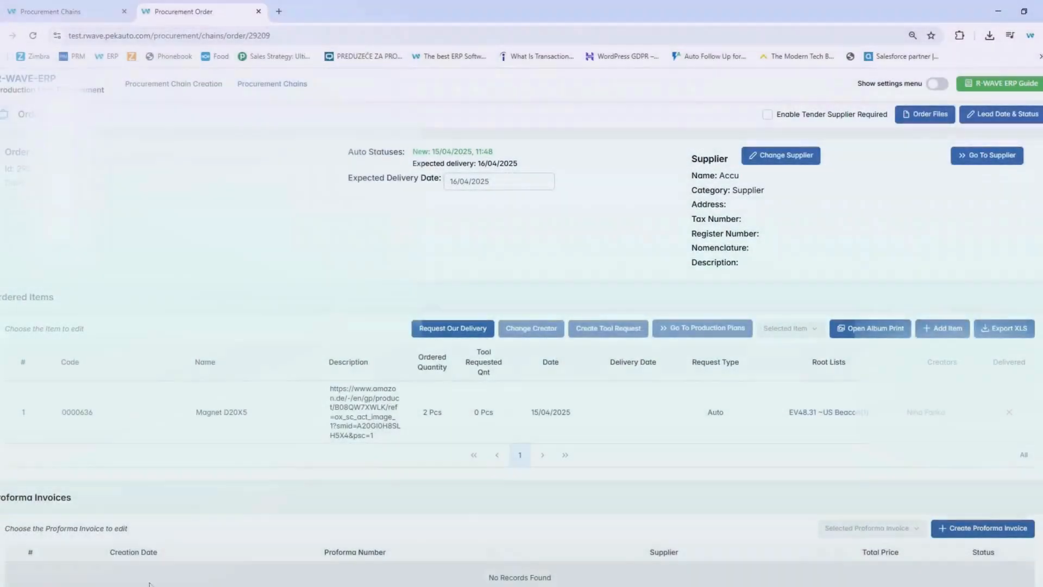
{"action": "scroll", "coordinate": [691, 404], "scroll_direction": "down", "scroll_amount": 2}
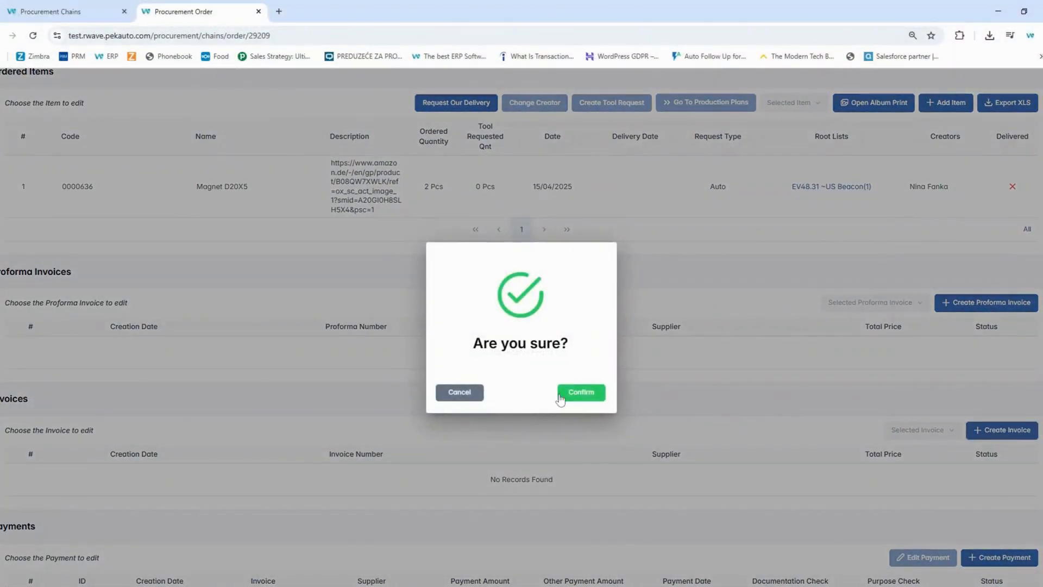
{"action": "left_click", "coordinate": [560, 400]}
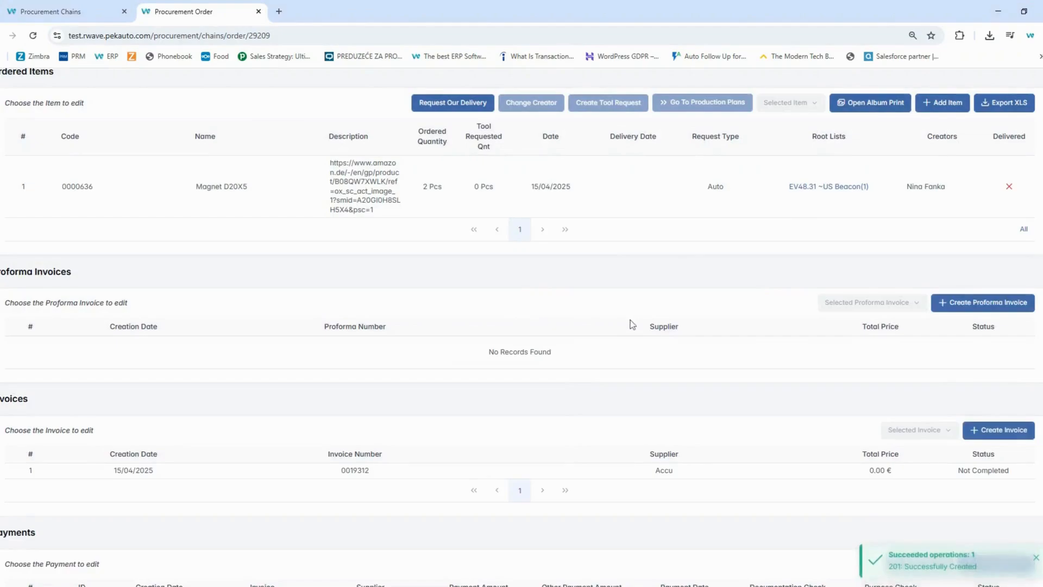
Select the order's new Accu invoice and open it for editing.
{"action": "scroll", "coordinate": [635, 321], "scroll_direction": "down", "scroll_amount": 2}
{"action": "left_click", "coordinate": [659, 357]}
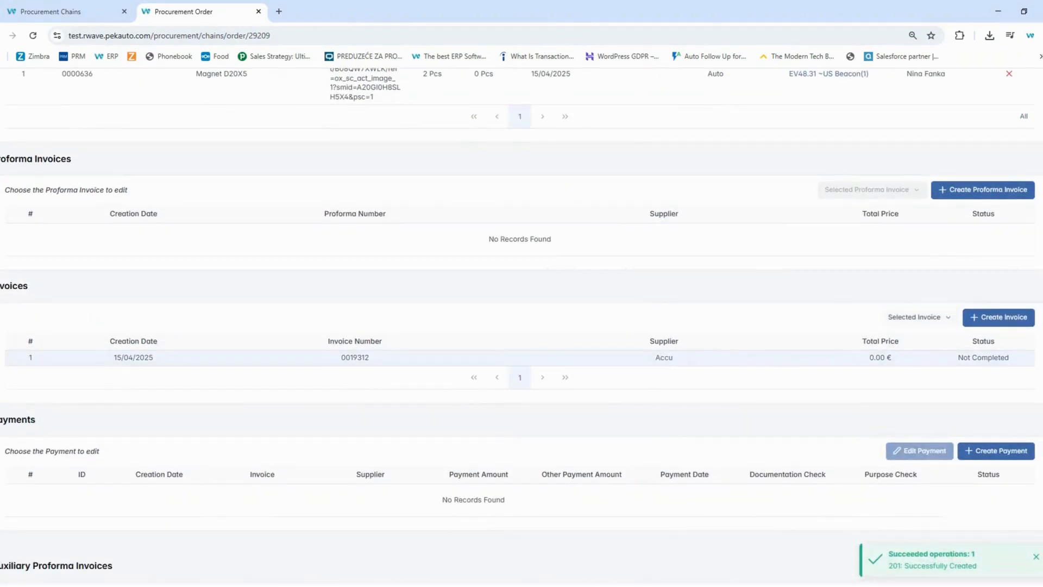
{"action": "left_click", "coordinate": [918, 317]}
{"action": "left_click", "coordinate": [922, 348]}
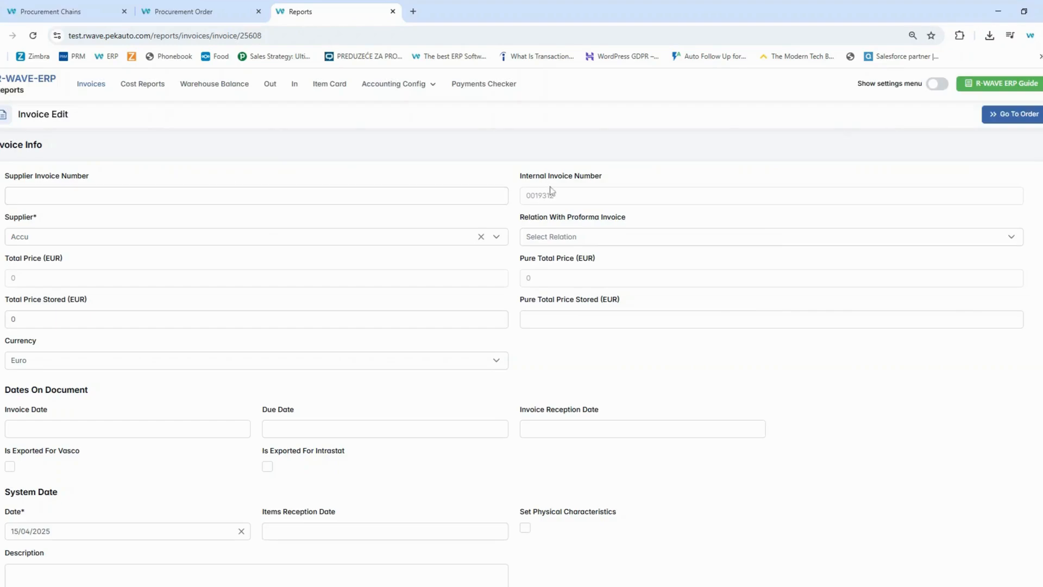
Review the invoice's general information, document and system dates, invoice items, invoice services and files sections.
{"action": "scroll", "coordinate": [546, 253], "scroll_direction": "down", "scroll_amount": 1}
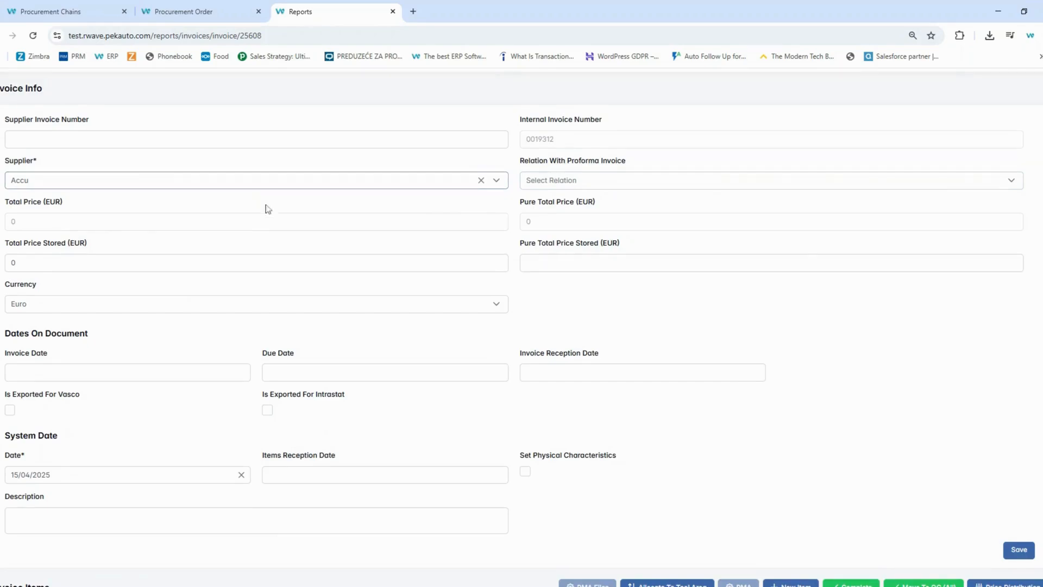
{"action": "scroll", "coordinate": [272, 213], "scroll_direction": "down", "scroll_amount": 1}
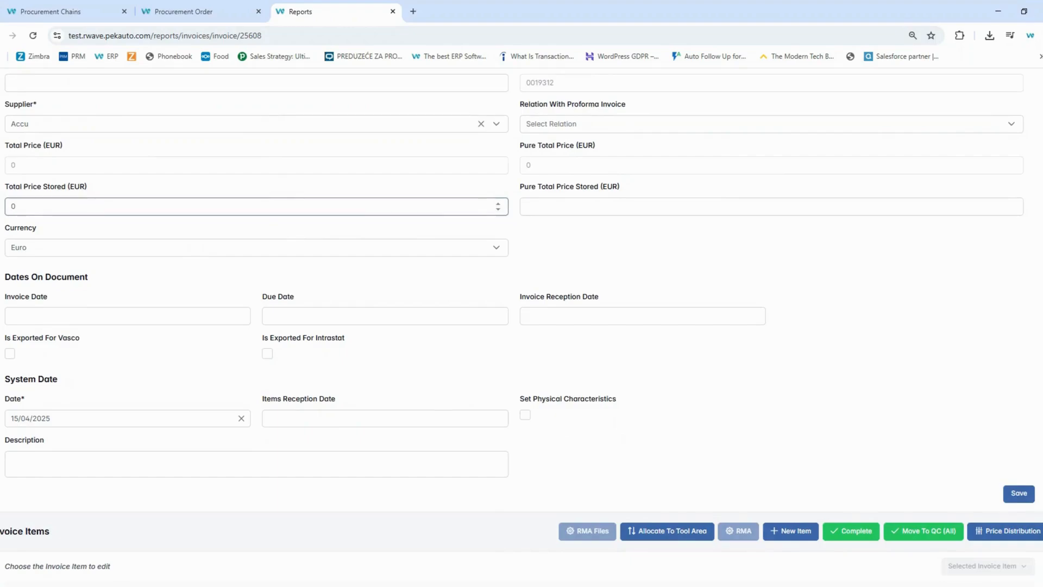
{"action": "scroll", "coordinate": [342, 212], "scroll_direction": "down", "scroll_amount": 1}
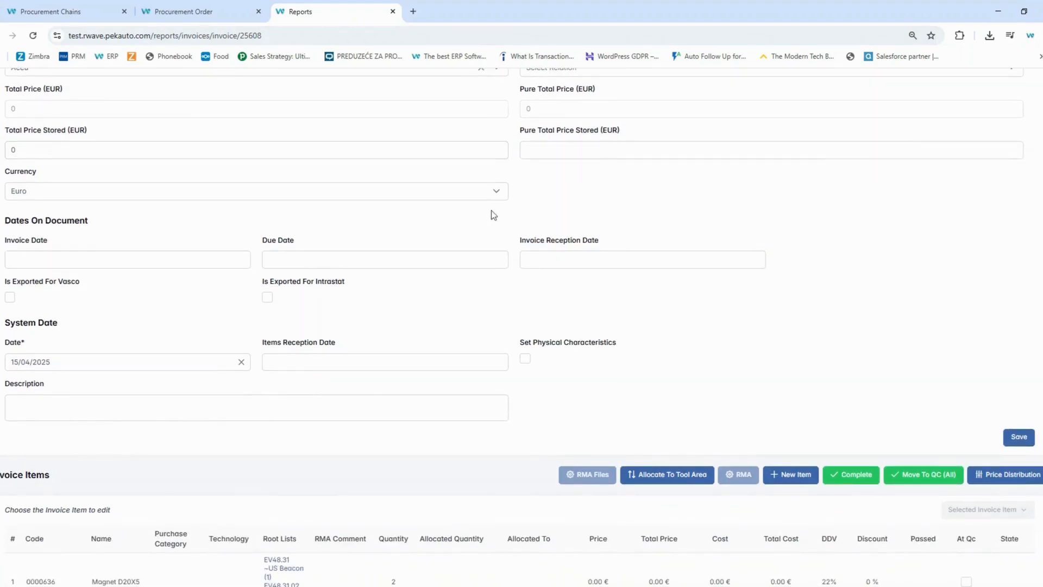
{"action": "scroll", "coordinate": [492, 211], "scroll_direction": "down", "scroll_amount": 1}
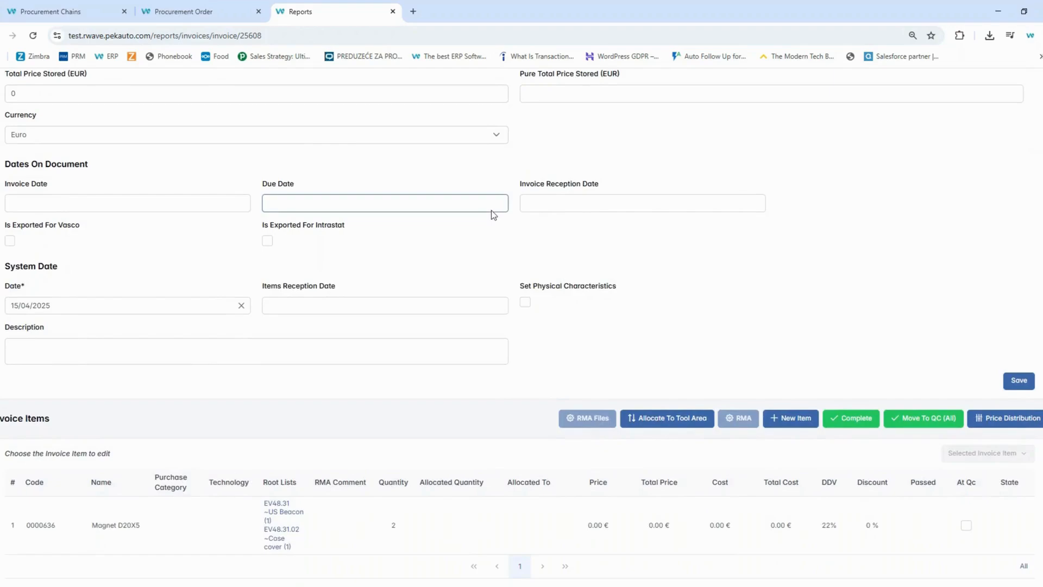
{"action": "scroll", "coordinate": [492, 215], "scroll_direction": "down", "scroll_amount": 2}
{"action": "left_click_drag", "start_coordinate": [60, 307], "coordinate": [18, 306]}
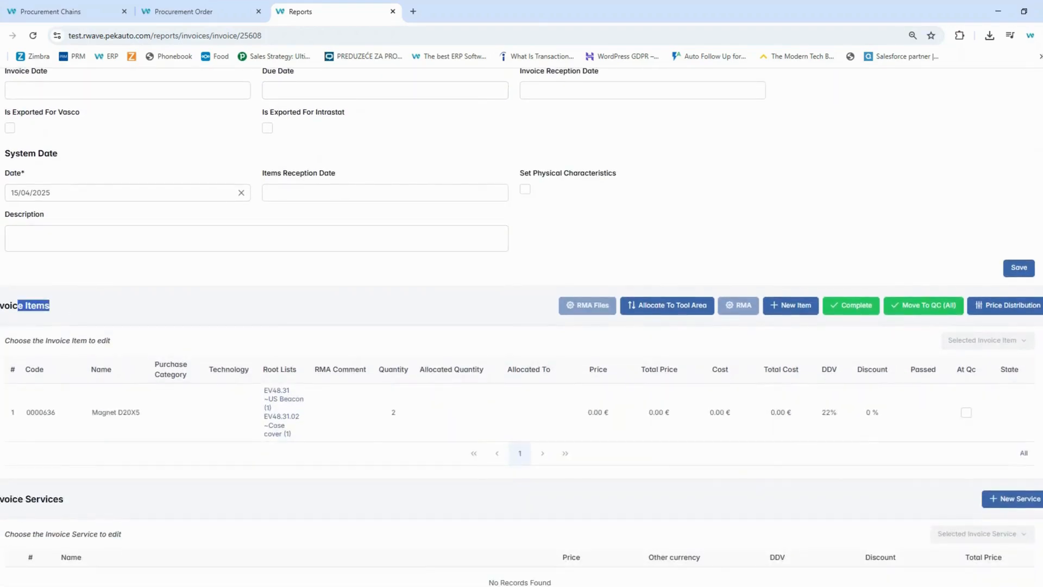
{"action": "left_click", "coordinate": [86, 308]}
{"action": "scroll", "coordinate": [129, 307], "scroll_direction": "down", "scroll_amount": 3}
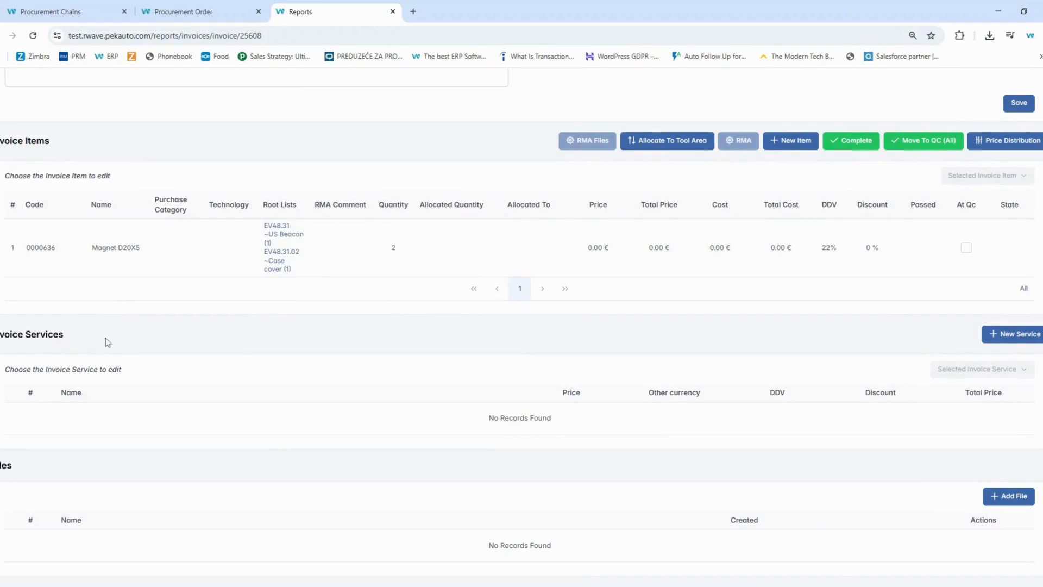
{"action": "left_click_drag", "start_coordinate": [87, 339], "coordinate": [2, 334]}
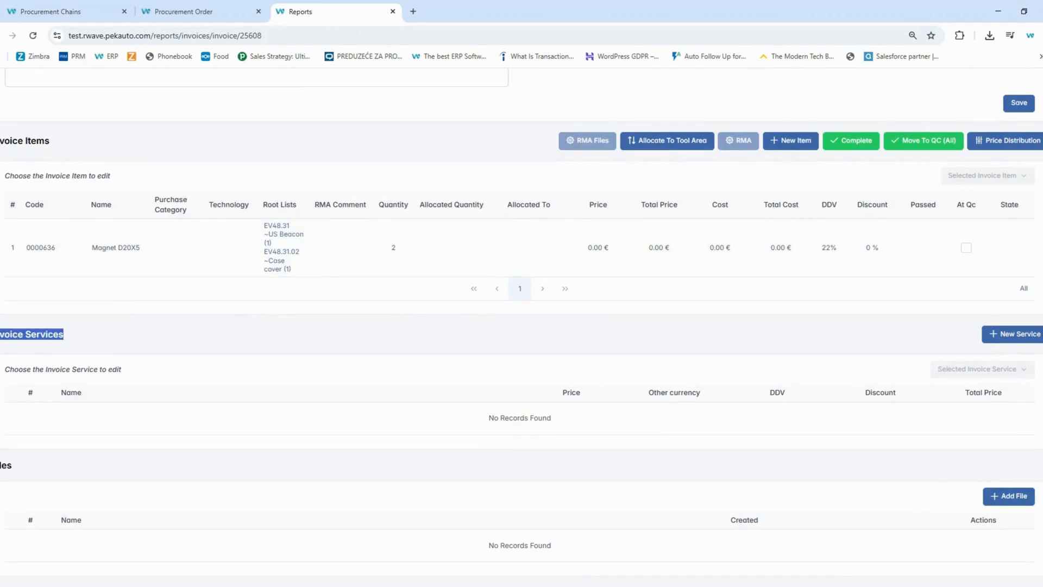
{"action": "left_click", "coordinate": [82, 341]}
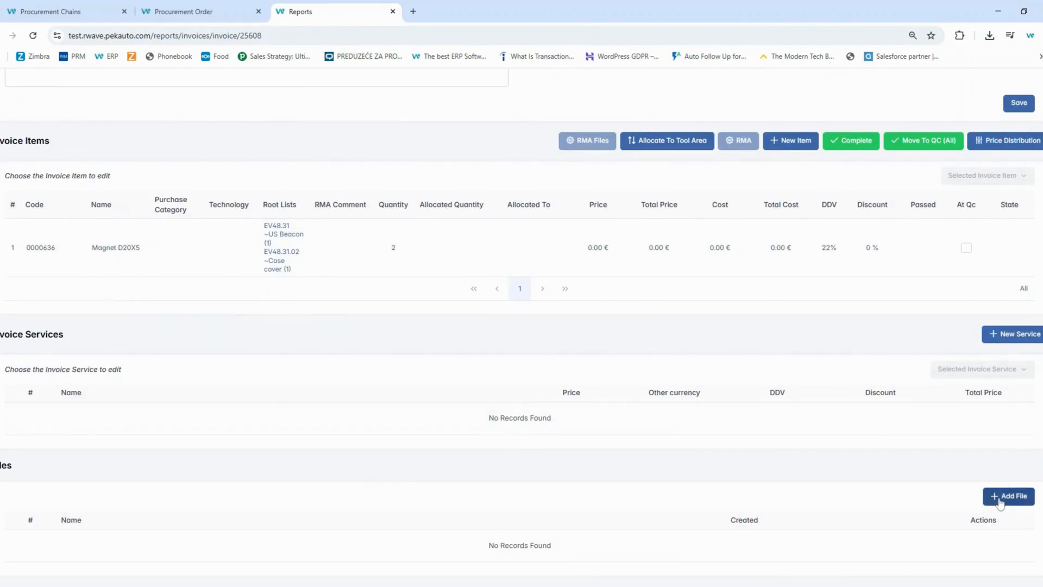
{"action": "scroll", "coordinate": [811, 494], "scroll_direction": "up", "scroll_amount": 7}
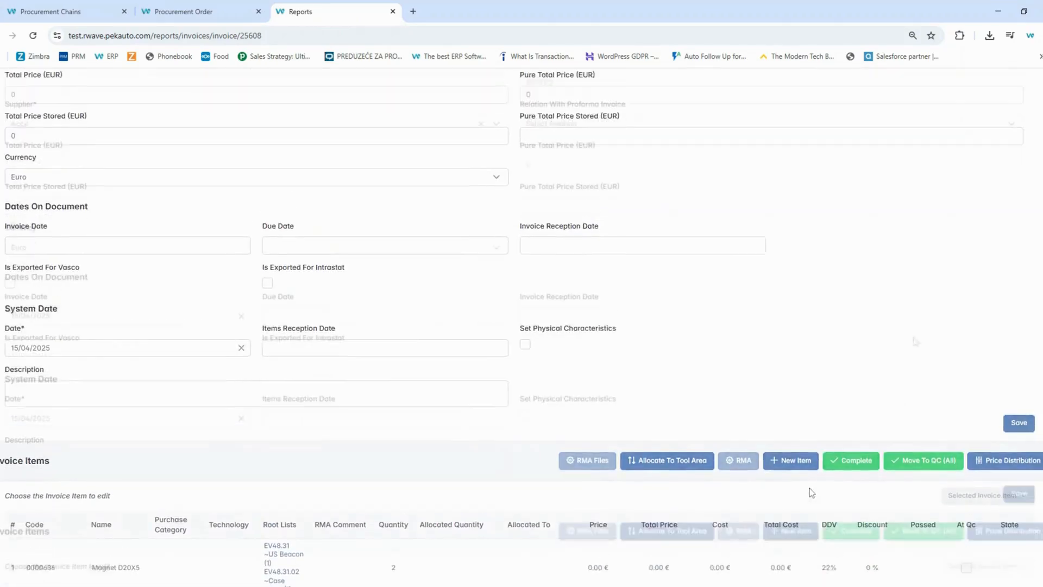
Set the invoice date, invoice reception date and items reception date to 15/04/2025 and the due date to 18/04/2025.
{"action": "scroll", "coordinate": [591, 250], "scroll_direction": "up", "scroll_amount": 1}
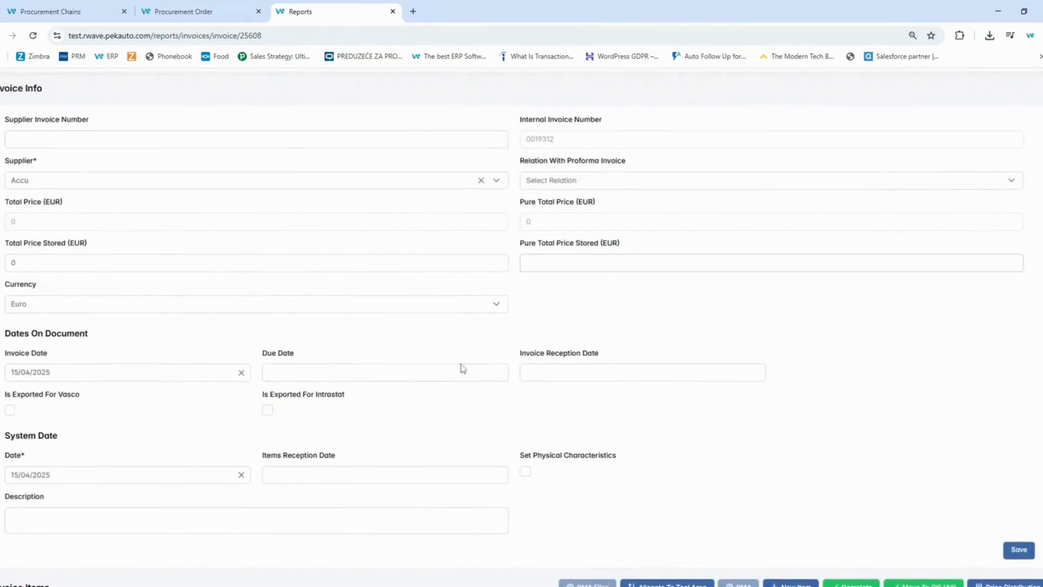
{"action": "left_click", "coordinate": [462, 371]}
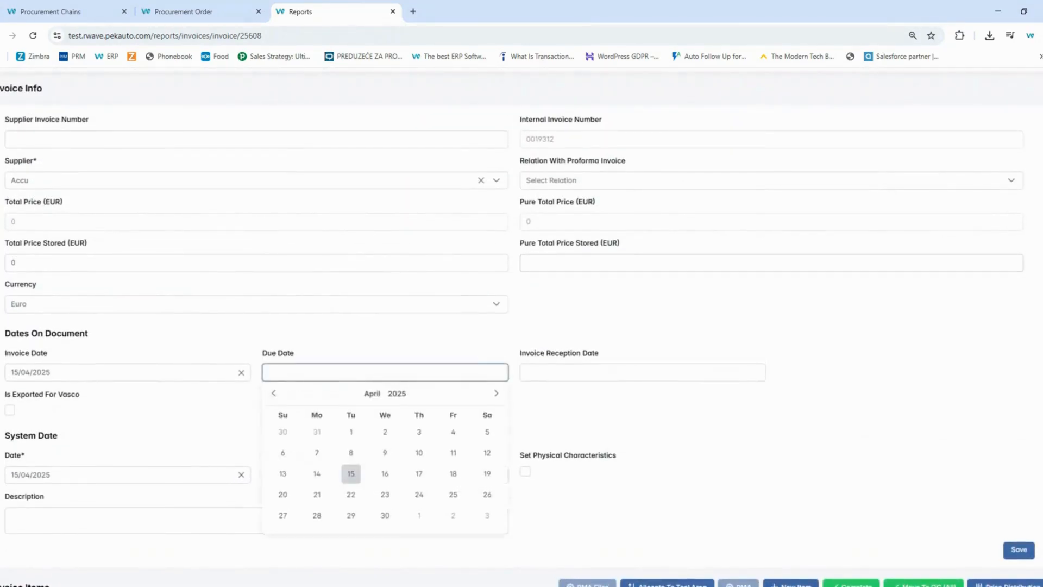
{"action": "left_click", "coordinate": [453, 474]}
{"action": "left_click", "coordinate": [548, 372]}
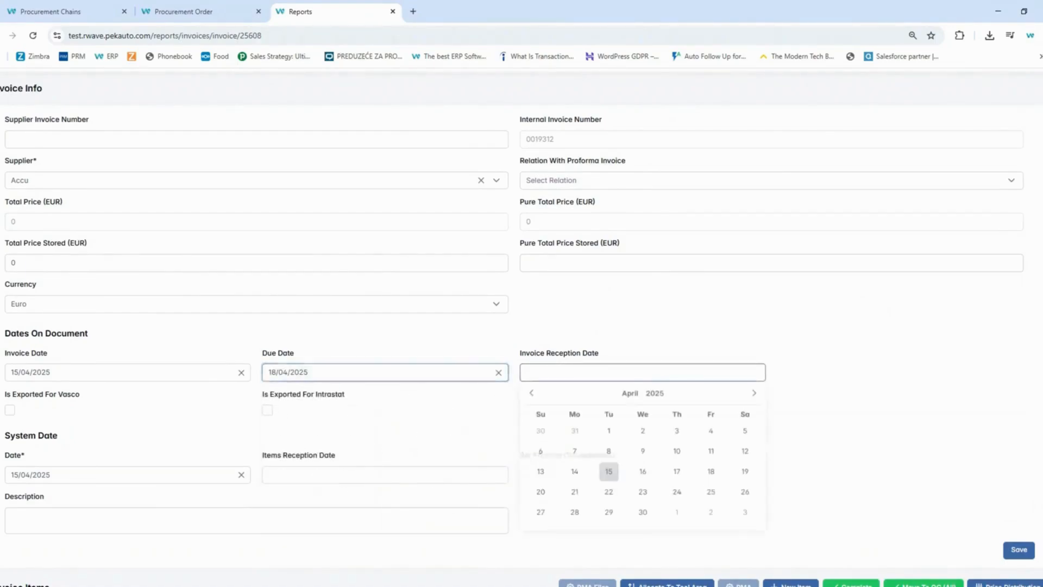
{"action": "left_click", "coordinate": [609, 474]}
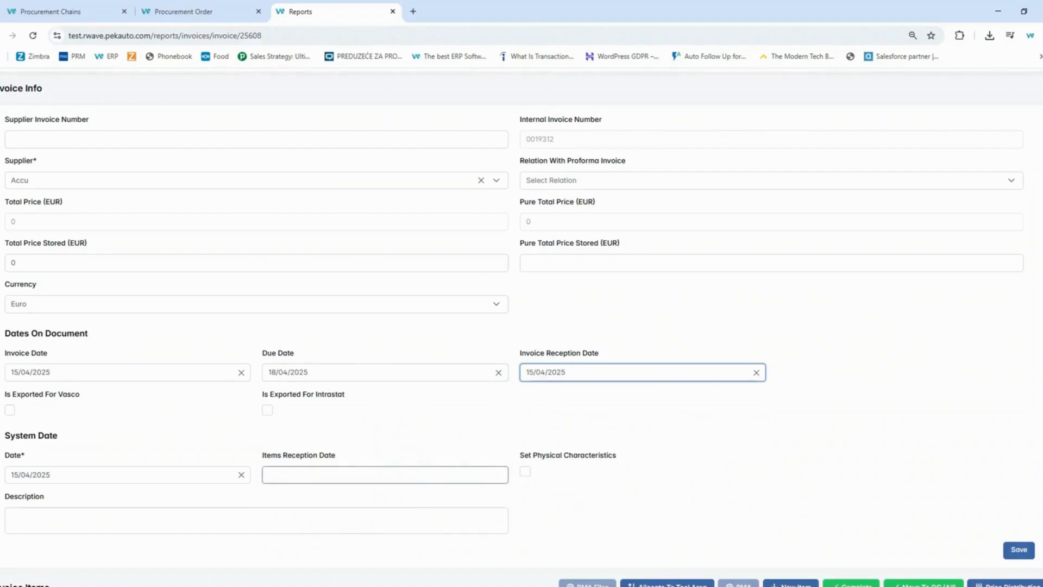
{"action": "left_click", "coordinate": [386, 475]}
{"action": "left_click", "coordinate": [351, 406]}
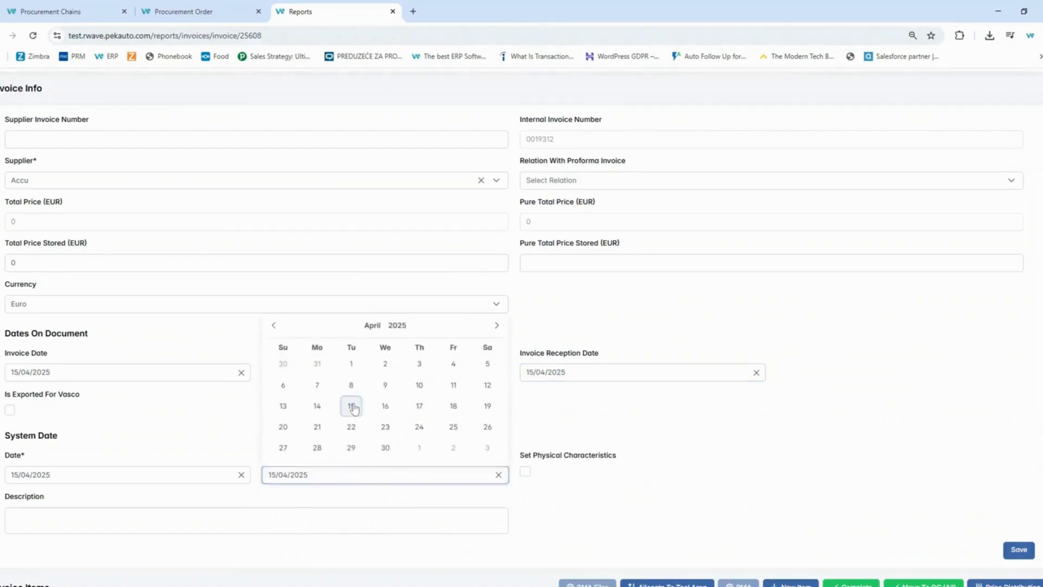
Enable the setting of physical characteristics for the invoice and save the invoice.
{"action": "left_click", "coordinate": [525, 472]}
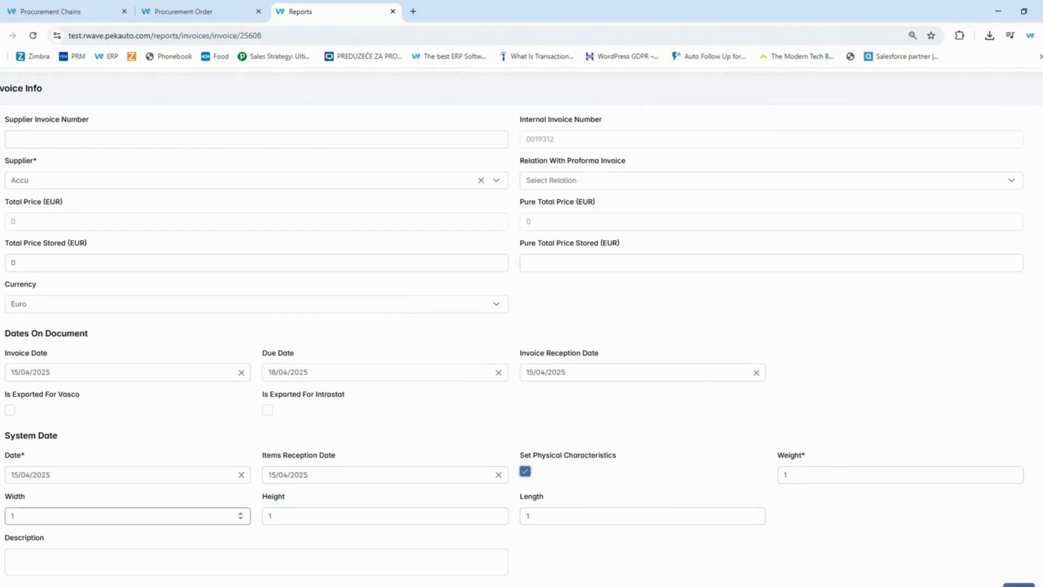
{"action": "scroll", "coordinate": [239, 516], "scroll_direction": "down", "scroll_amount": 3}
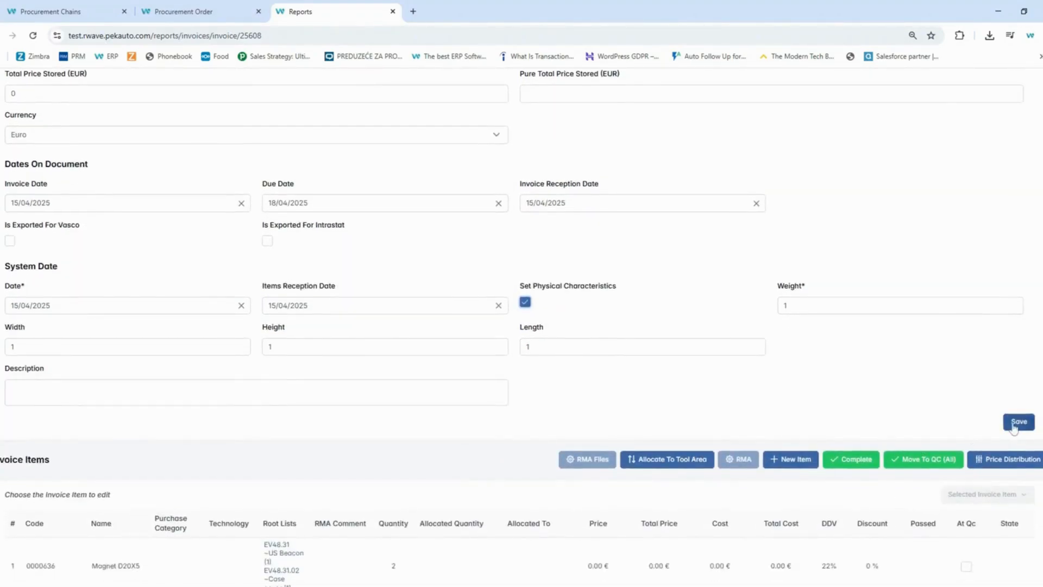
{"action": "left_click", "coordinate": [1018, 431]}
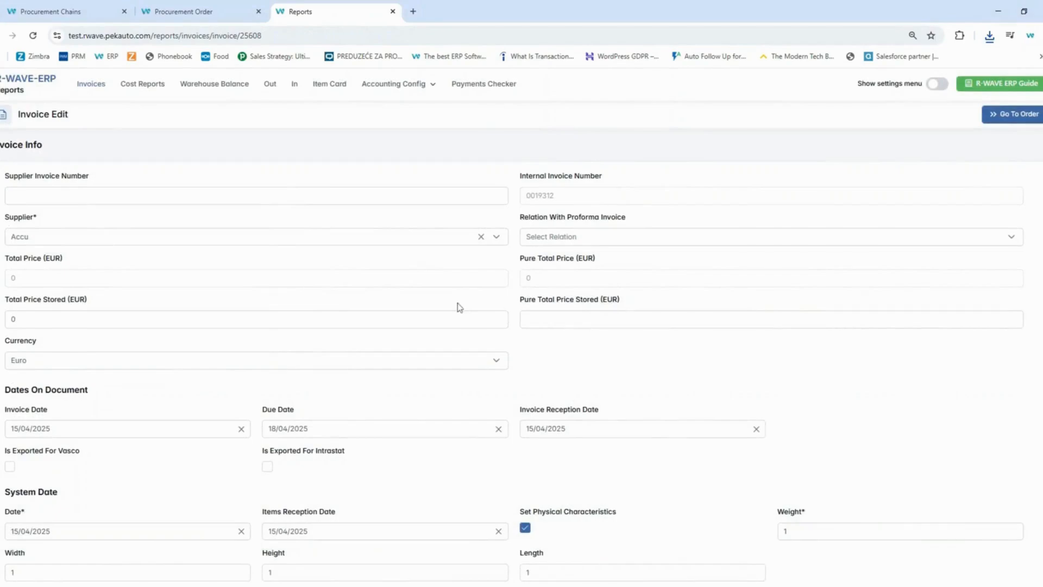
{"action": "scroll", "coordinate": [459, 307], "scroll_direction": "down", "scroll_amount": 5}
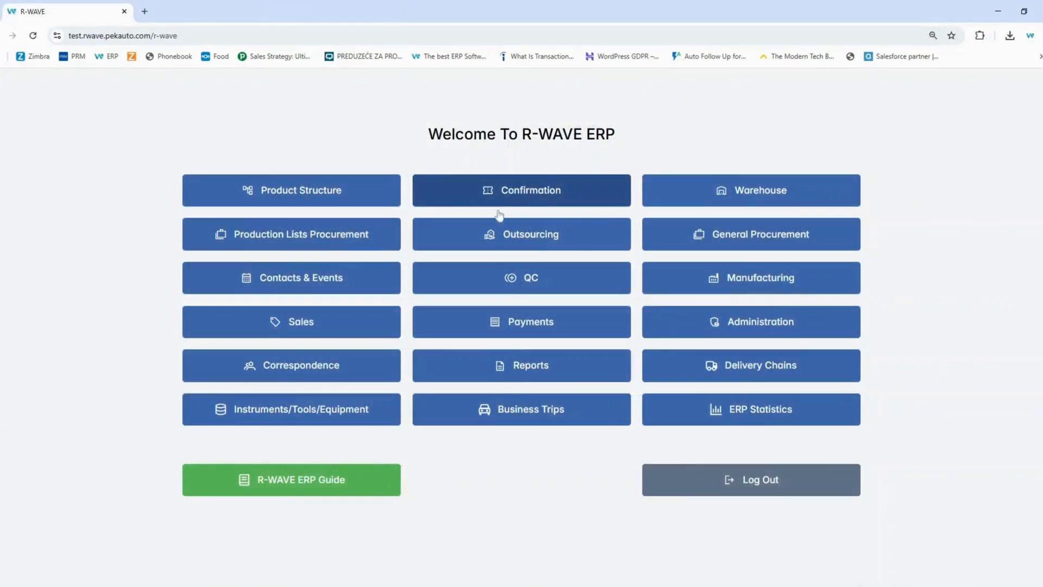
Open the US Beacon invoice from Accu with items reception date 15/04/2025 in the QC module.
{"action": "left_click", "coordinate": [484, 275]}
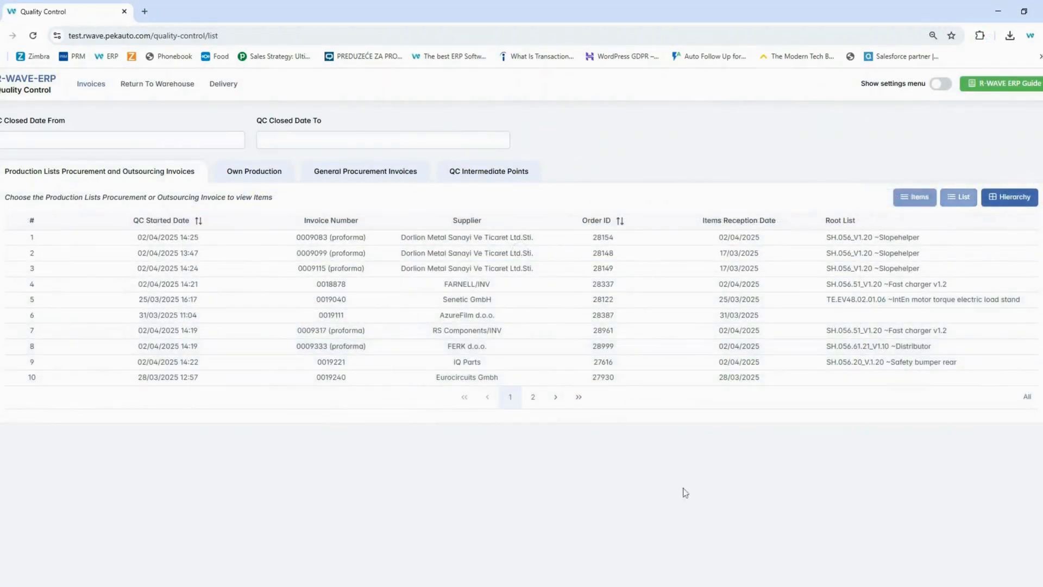
{"action": "left_click", "coordinate": [533, 396]}
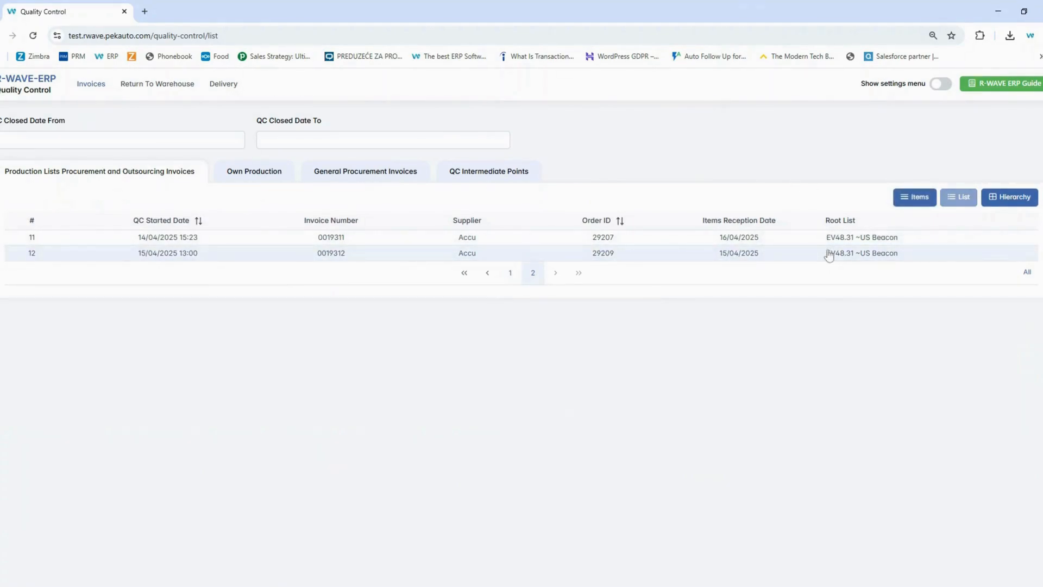
{"action": "left_click", "coordinate": [817, 252]}
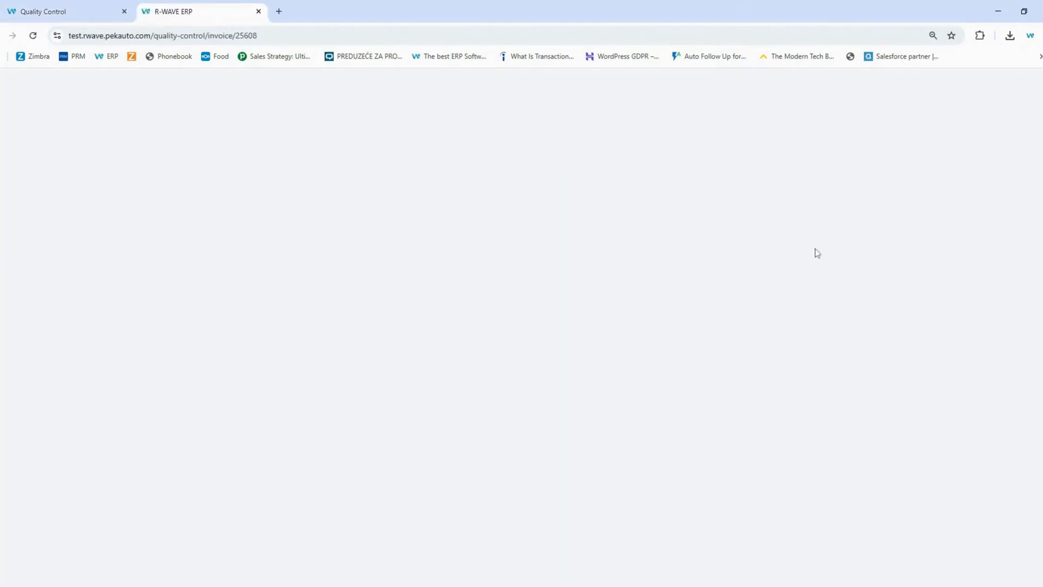
Select all items of the invoice, pass them through quality control and confirm.
{"action": "left_click", "coordinate": [15, 177]}
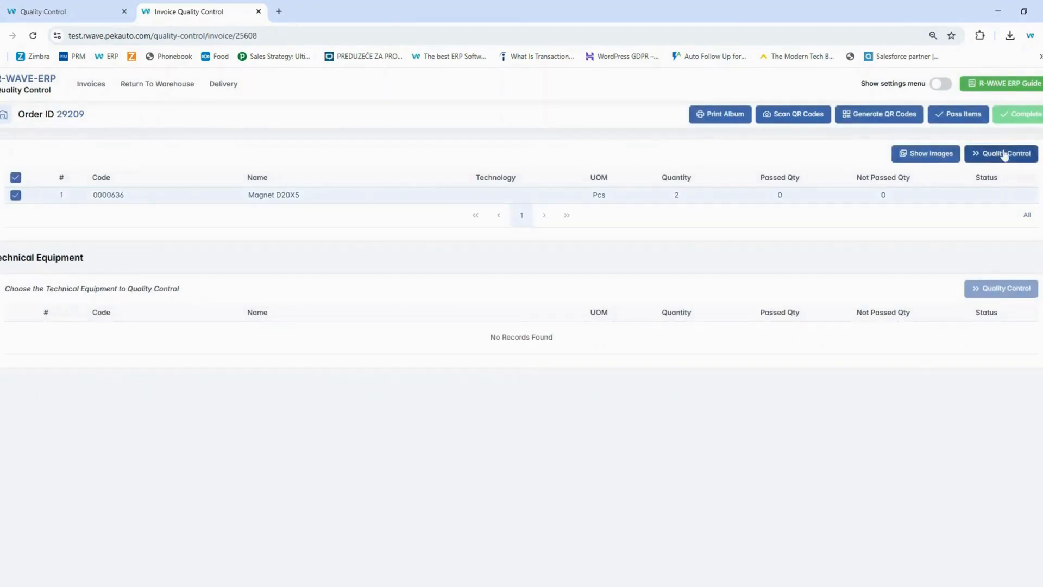
{"action": "left_click", "coordinate": [955, 114]}
{"action": "left_click", "coordinate": [579, 395]}
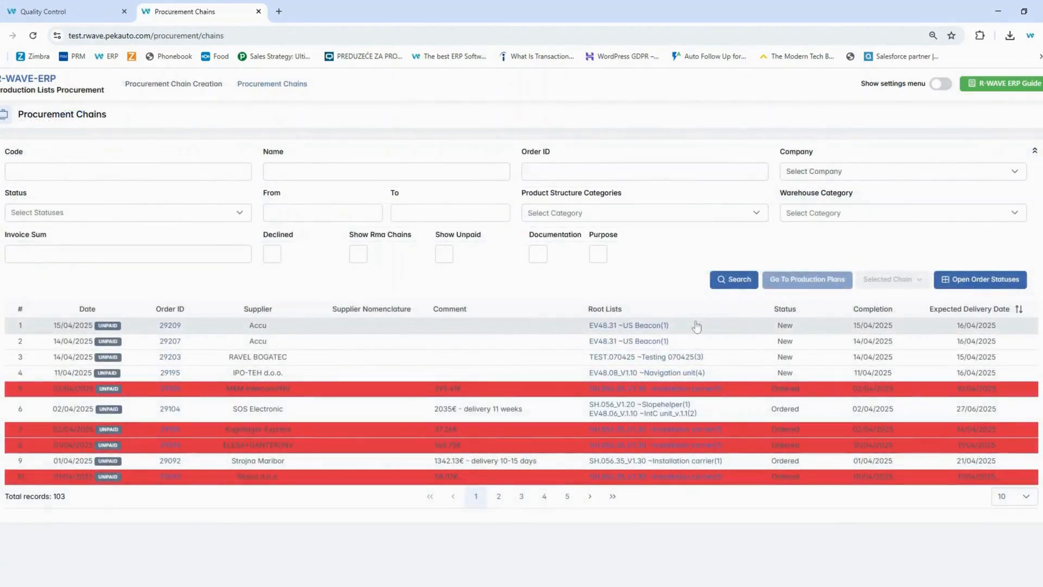
Open the US Beacon procurement order with Accu dated 15/04/2025 from the procurement chains.
{"action": "left_click", "coordinate": [697, 326]}
{"action": "left_click", "coordinate": [891, 279]}
{"action": "left_click", "coordinate": [872, 299]}
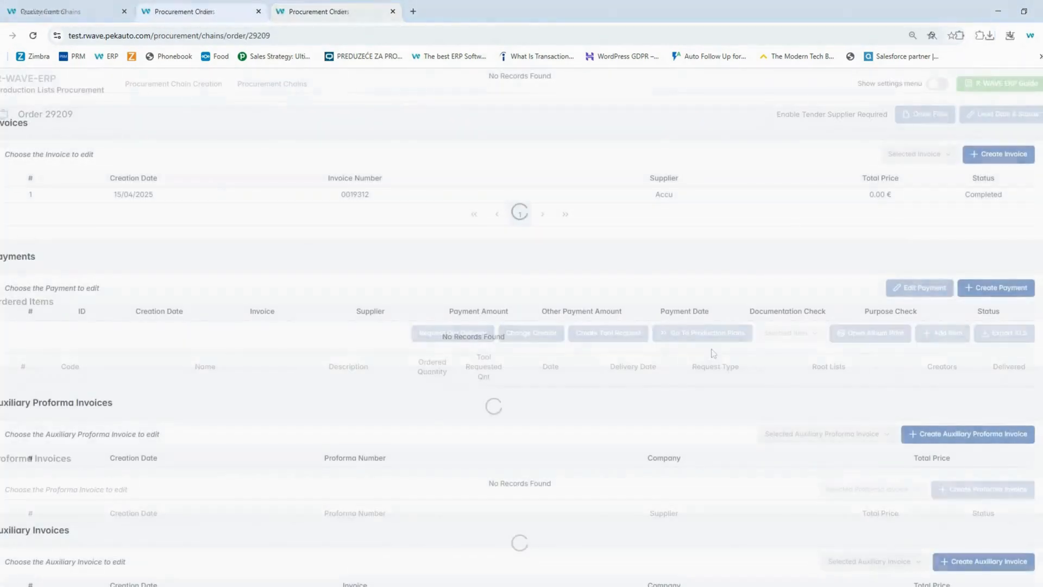
Open the order's payment creation form to inspect its fields, and cancel it.
{"action": "scroll", "coordinate": [715, 275], "scroll_direction": "down", "scroll_amount": 1}
{"action": "left_click", "coordinate": [998, 231]}
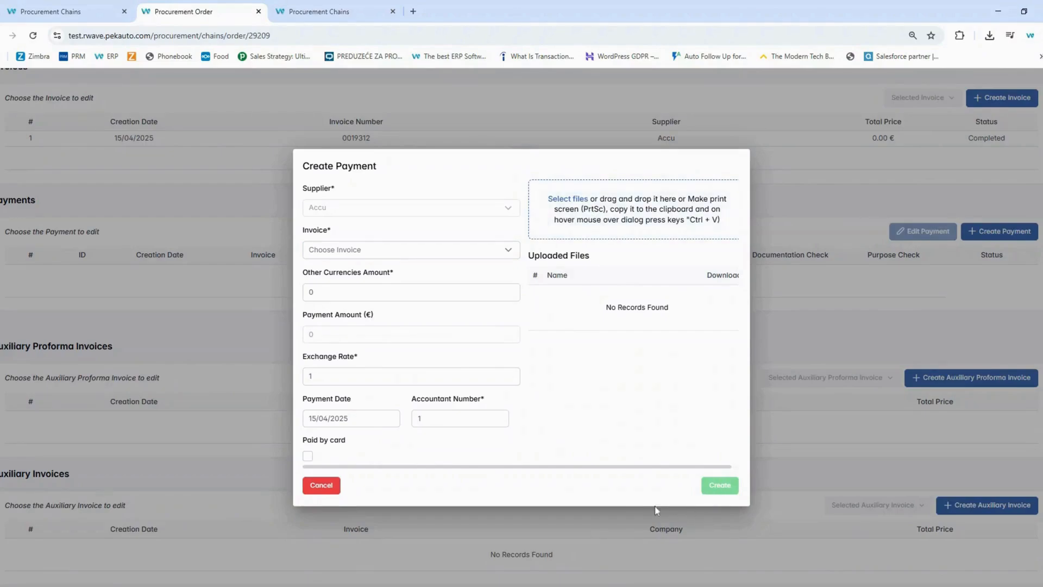
{"action": "left_click", "coordinate": [333, 483]}
Go to the Confirmation module and open Payments Confirmation.
{"action": "scroll", "coordinate": [89, 140], "scroll_direction": "up", "scroll_amount": 10}
{"action": "left_click", "coordinate": [33, 82]}
{"action": "left_click", "coordinate": [503, 194]}
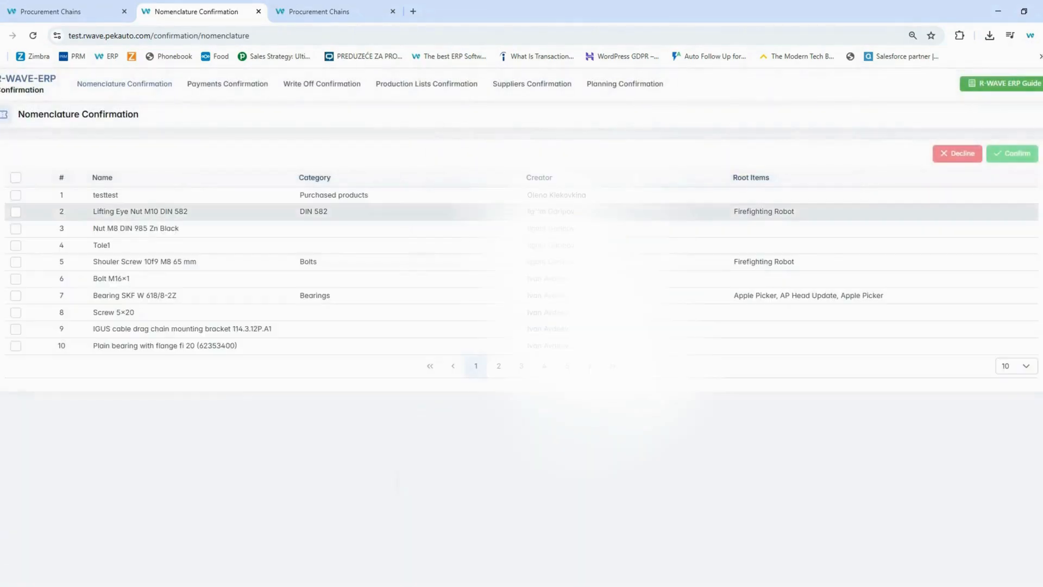
{"action": "left_click", "coordinate": [248, 85]}
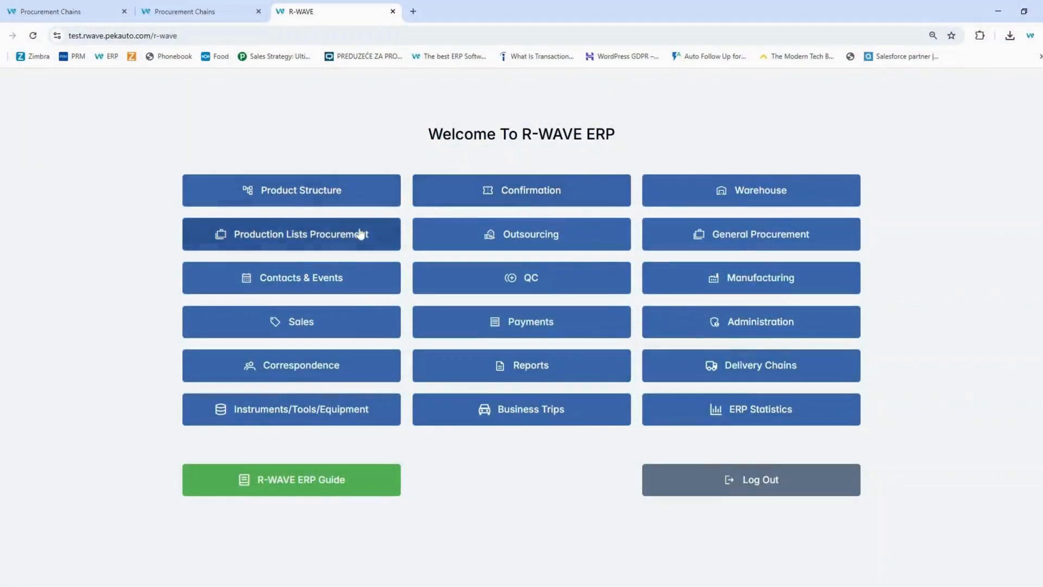
Return to Production Lists Procurement and open the US Beacon order with Accu dated 15/04/2025.
{"action": "left_click", "coordinate": [360, 234]}
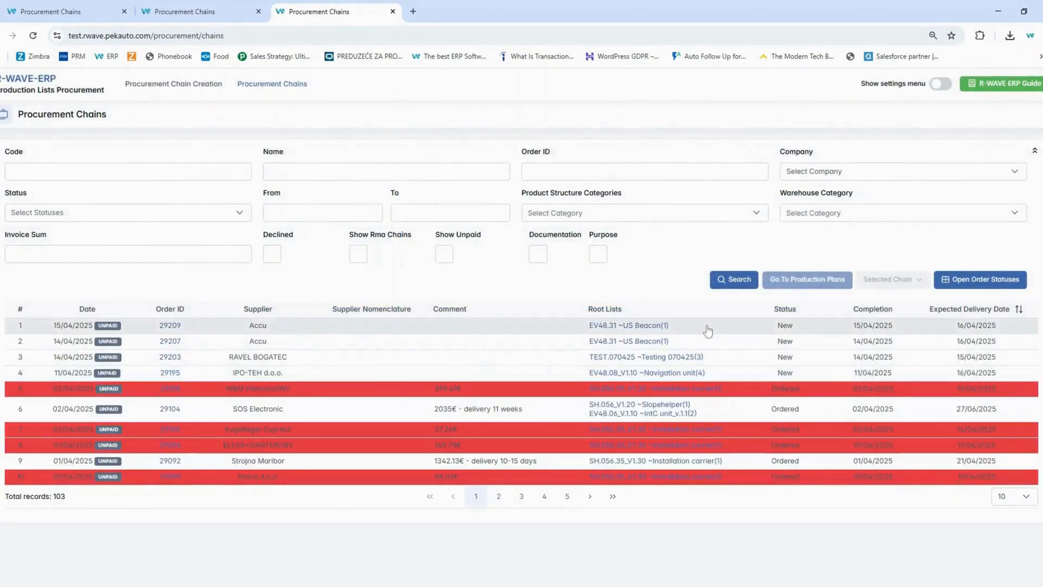
{"action": "left_click", "coordinate": [707, 326]}
{"action": "left_click", "coordinate": [891, 279]}
{"action": "left_click", "coordinate": [881, 298]}
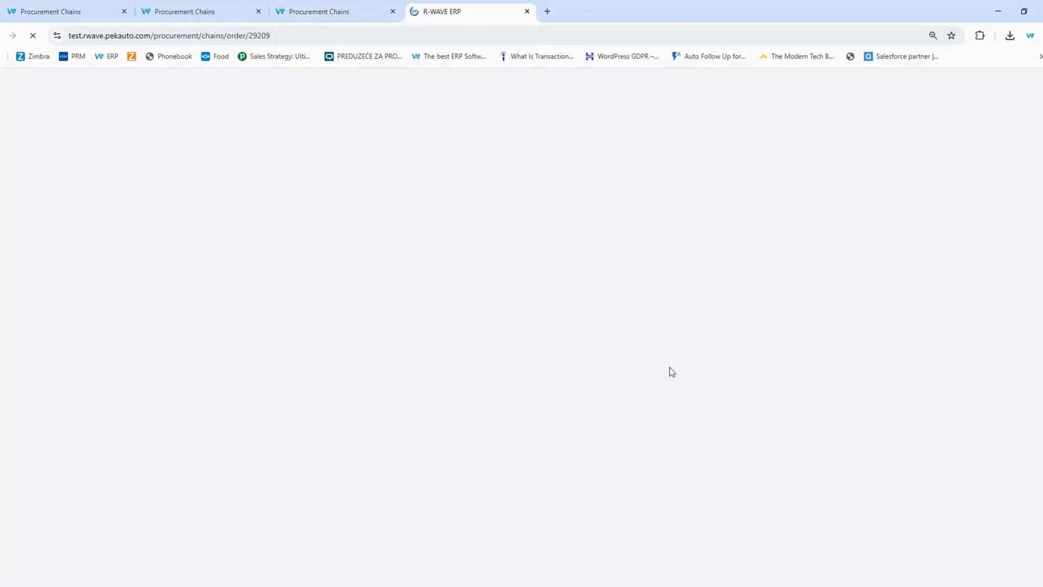
Create a delivery request for the order's Magnet D20X5 item.
{"action": "scroll", "coordinate": [676, 372], "scroll_direction": "down", "scroll_amount": 3}
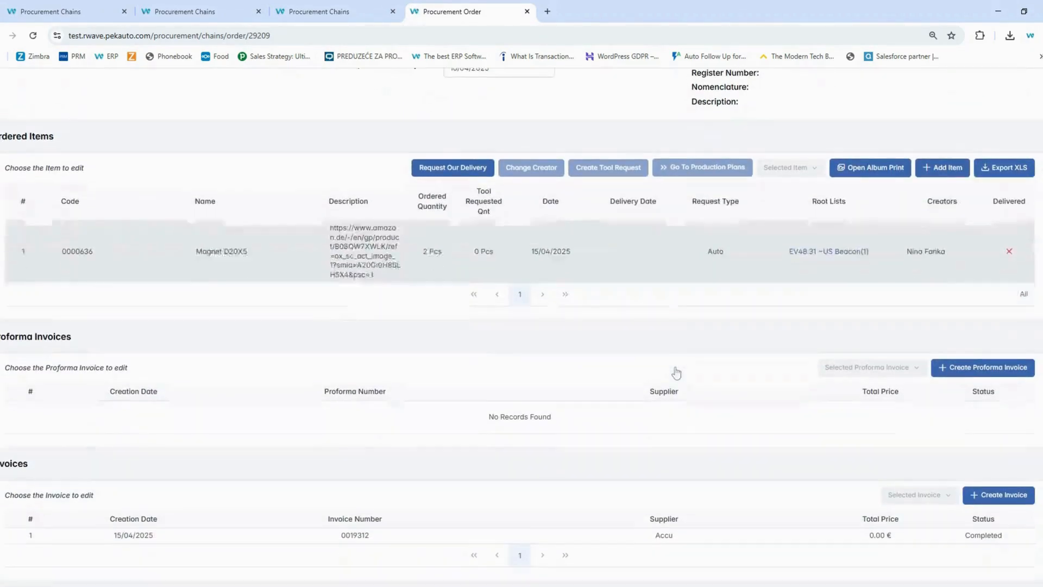
{"action": "left_click", "coordinate": [705, 264]}
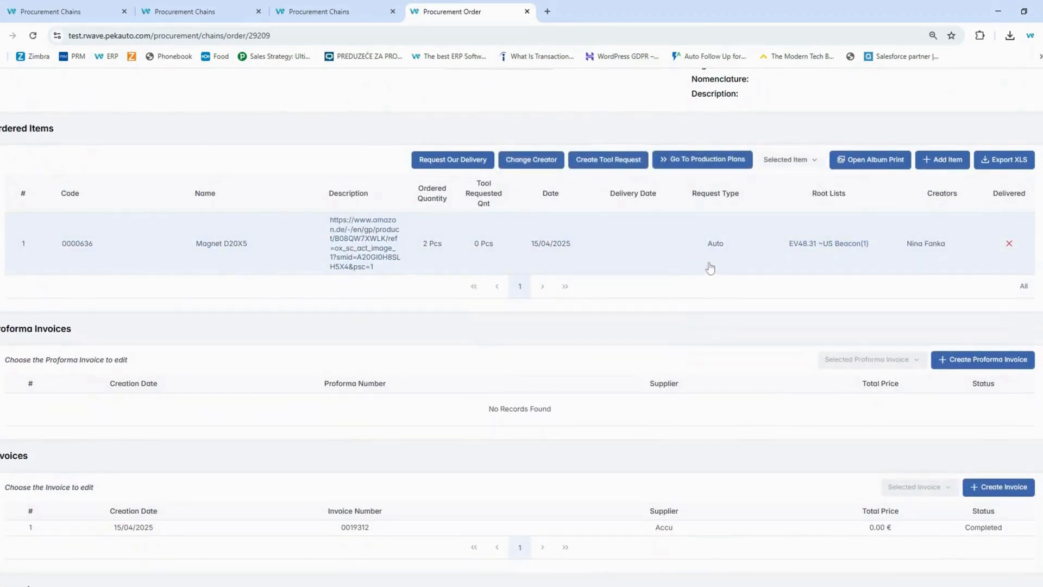
{"action": "scroll", "coordinate": [624, 250], "scroll_direction": "up", "scroll_amount": 1}
{"action": "left_click", "coordinate": [452, 215]}
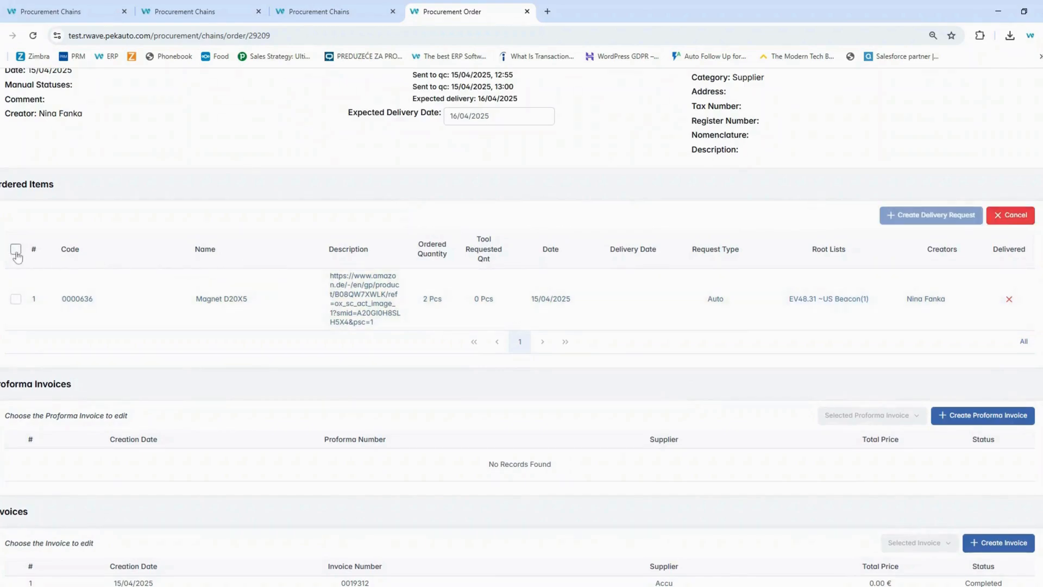
{"action": "left_click", "coordinate": [16, 250]}
{"action": "left_click", "coordinate": [923, 216]}
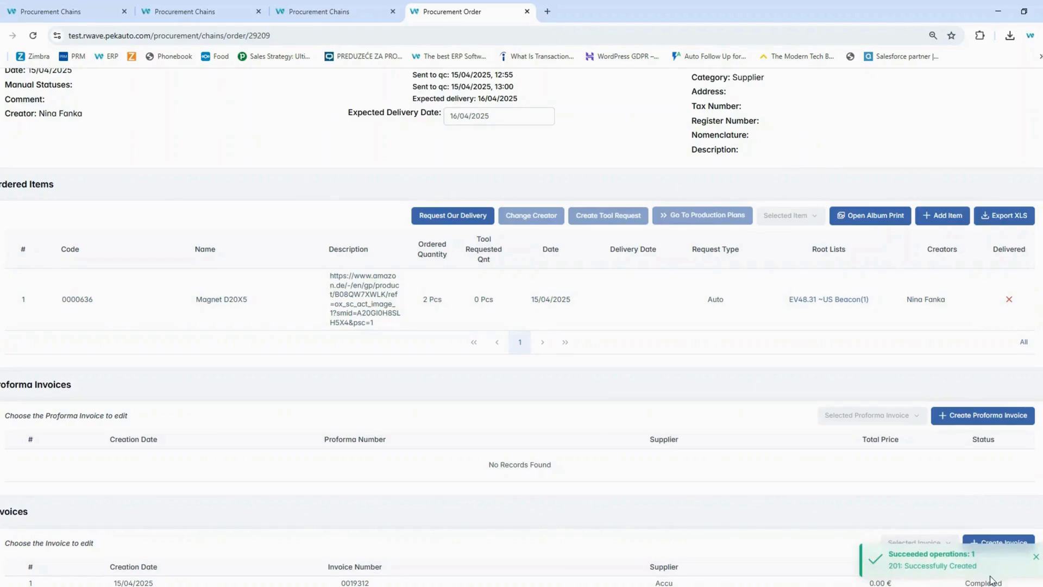
{"action": "scroll", "coordinate": [796, 353], "scroll_direction": "down", "scroll_amount": 4}
Go to the Warehouse module, open the parts list of Accu's ordered-items delivery request dated 15/04/2025 15:05, and complete the request.
{"action": "scroll", "coordinate": [795, 353], "scroll_direction": "up", "scroll_amount": 6}
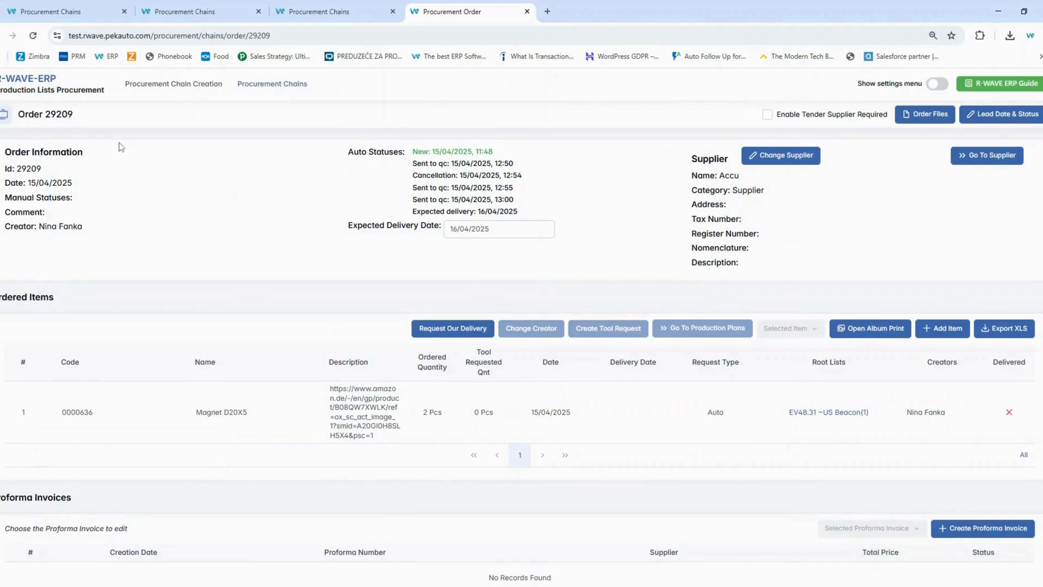
{"action": "left_click", "coordinate": [93, 99]}
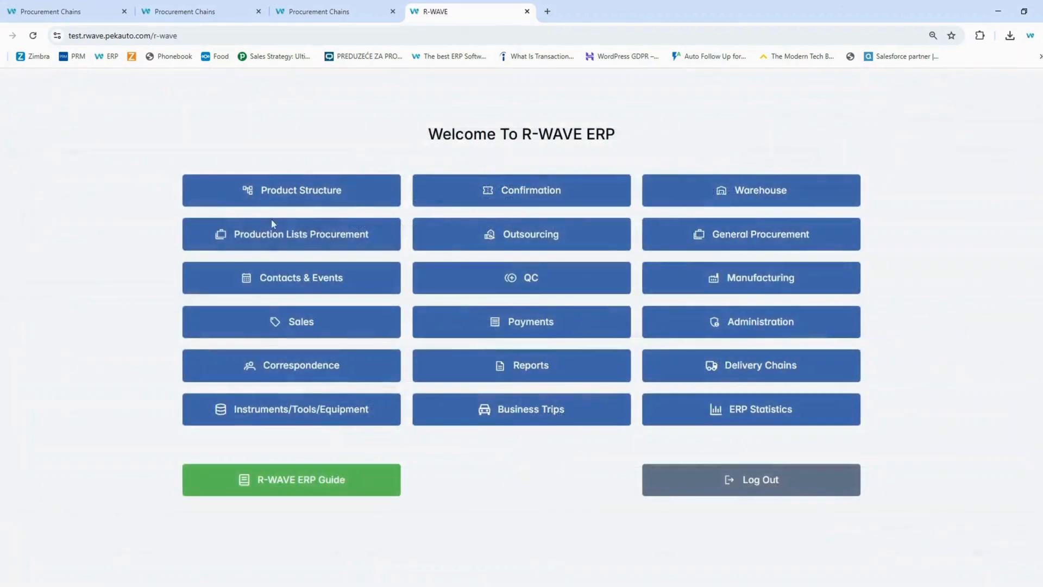
{"action": "left_click", "coordinate": [732, 188]}
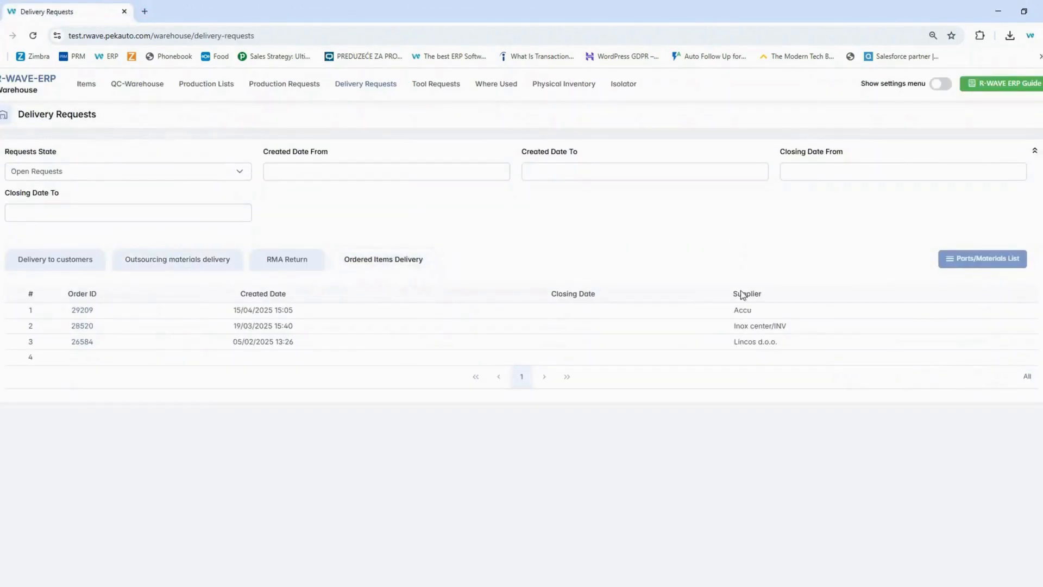
{"action": "left_click", "coordinate": [748, 310]}
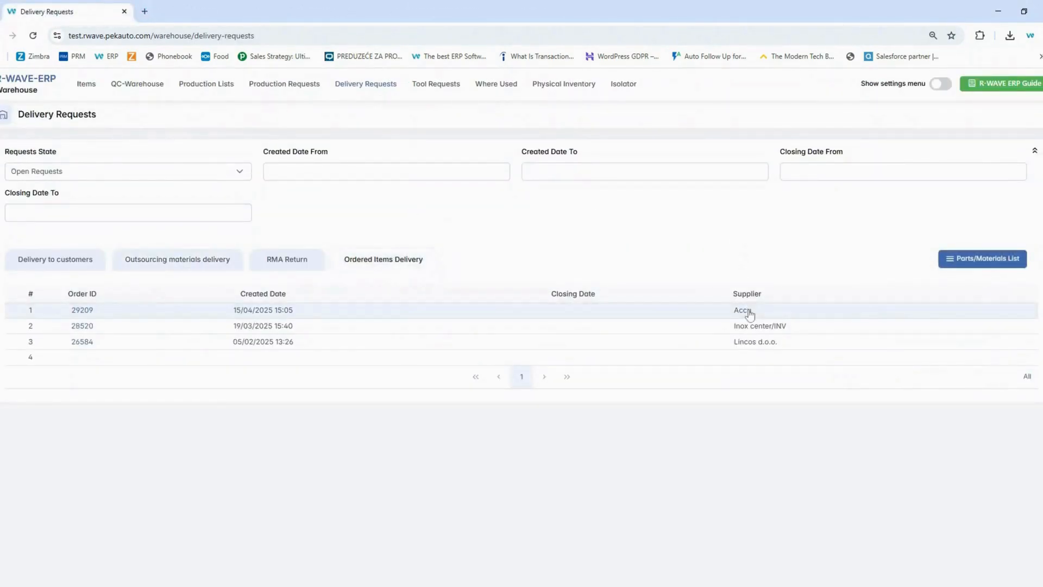
{"action": "left_click", "coordinate": [959, 265]}
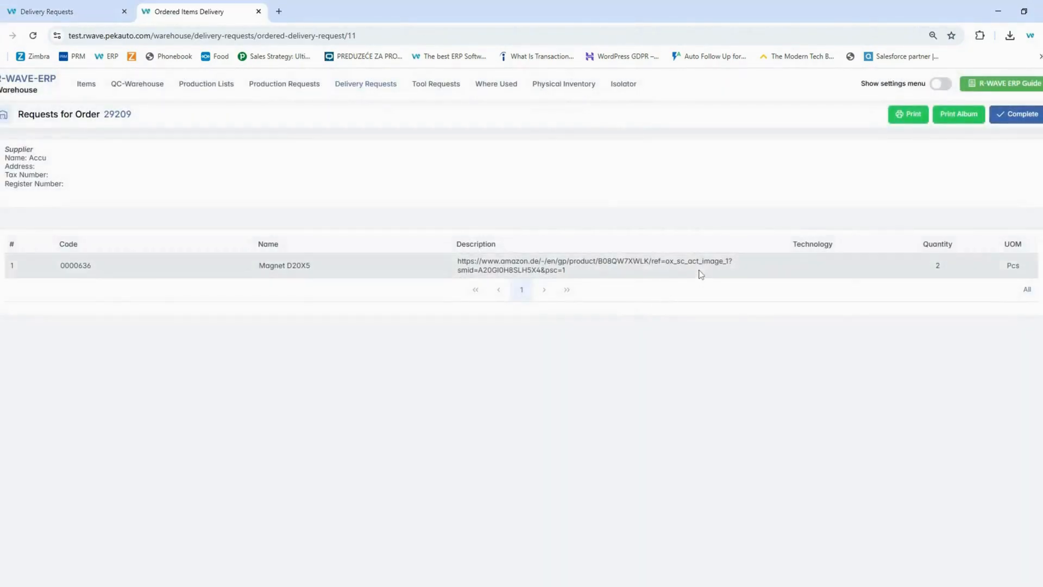
{"action": "left_click", "coordinate": [1020, 115]}
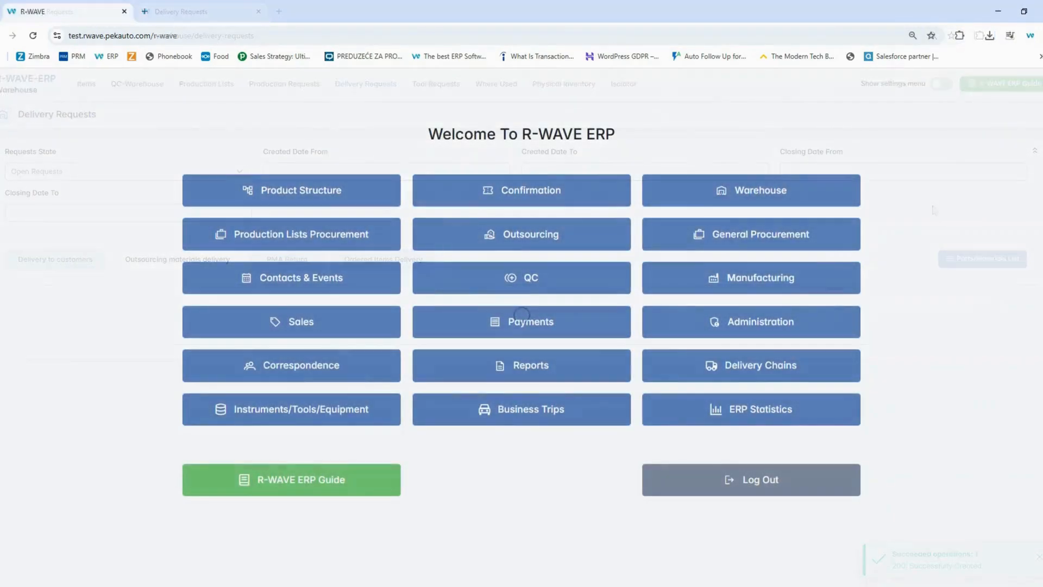
In Warehouse, show the QC-Warehouse invoices as a list and open the items of the Accu US Beacon invoice started 15/04/2025 14:31.
{"action": "left_click", "coordinate": [755, 190]}
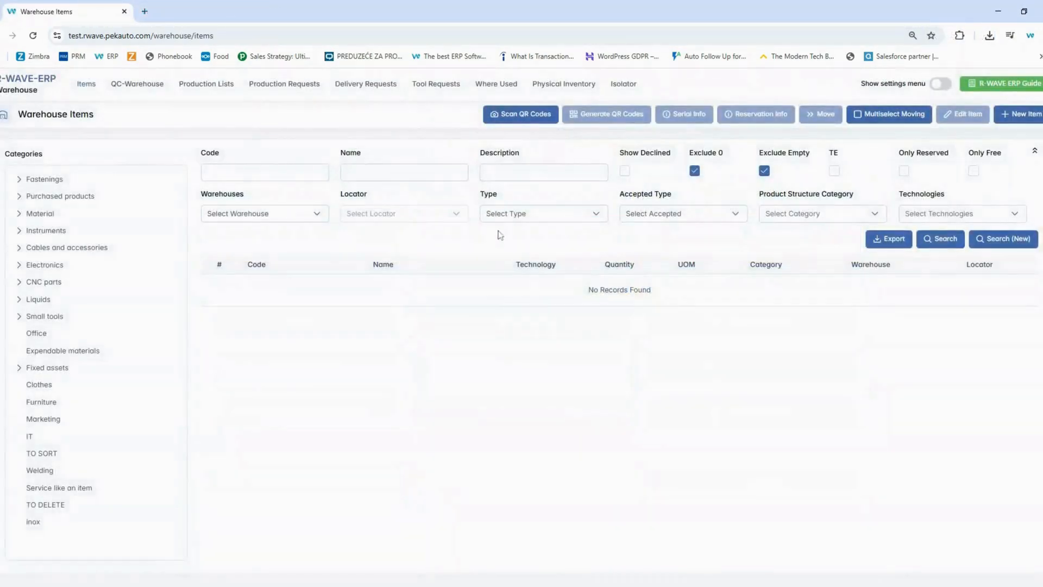
{"action": "left_click", "coordinate": [138, 84]}
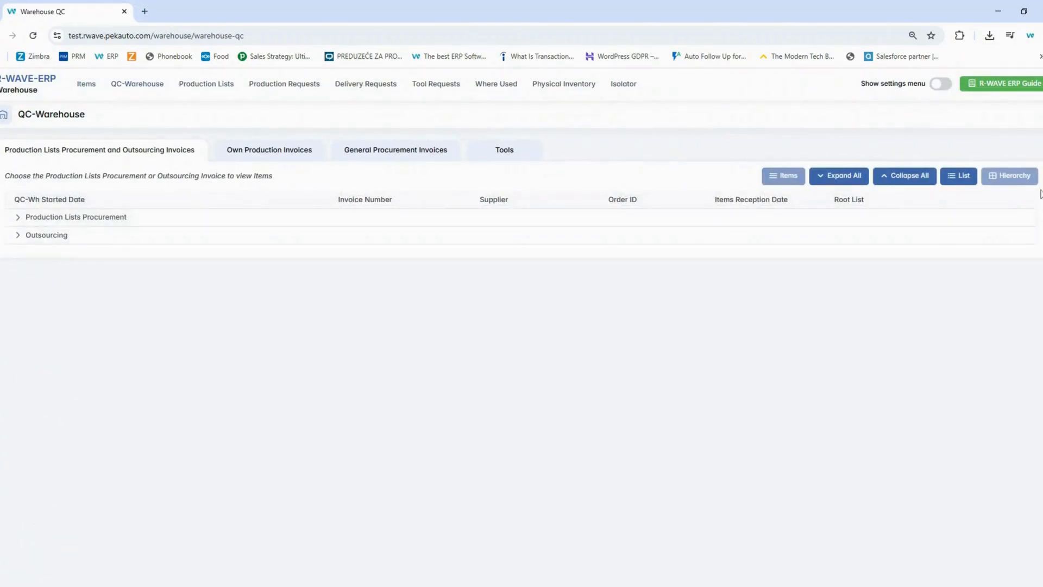
{"action": "left_click", "coordinate": [958, 180]}
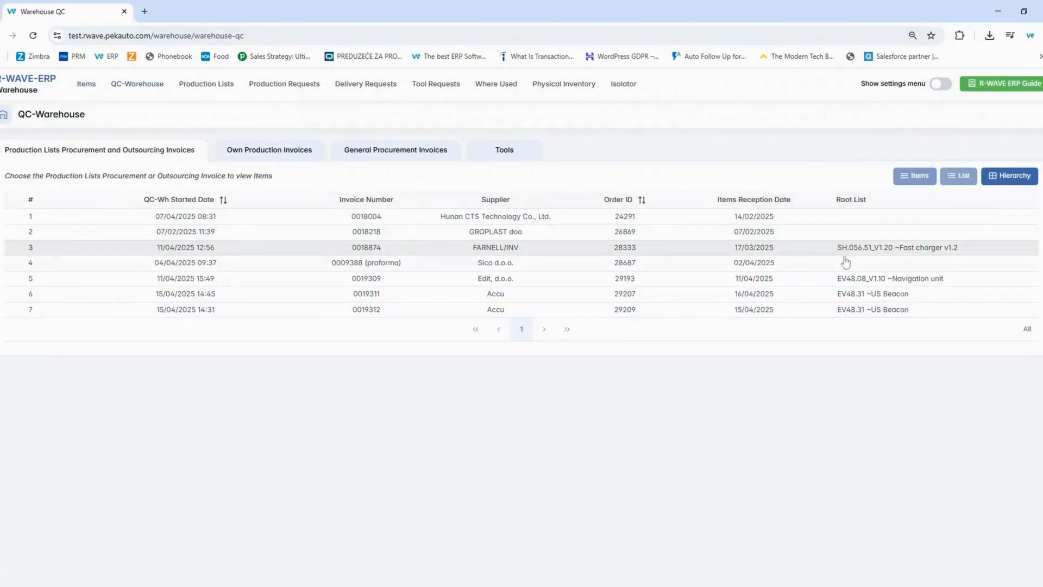
{"action": "left_click", "coordinate": [837, 309]}
{"action": "left_click", "coordinate": [915, 175]}
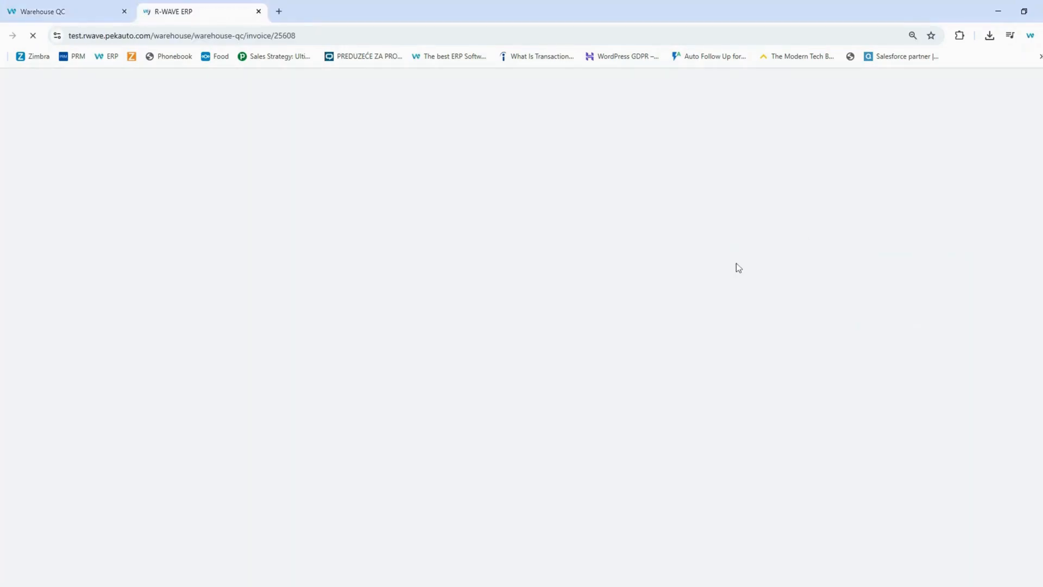
Start accepting all invoice items to the warehouse, with Service Vrhnika R:0 Col:0 Sh: 0 Pl:0 under Main Wh as the locator.
{"action": "left_click", "coordinate": [16, 178]}
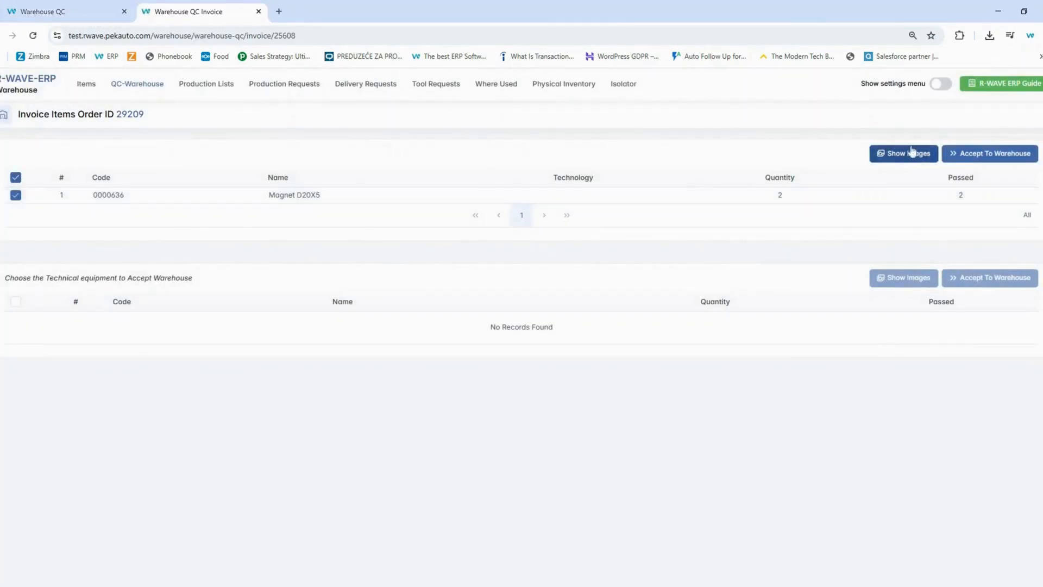
{"action": "left_click", "coordinate": [990, 153]}
{"action": "left_click", "coordinate": [636, 332]}
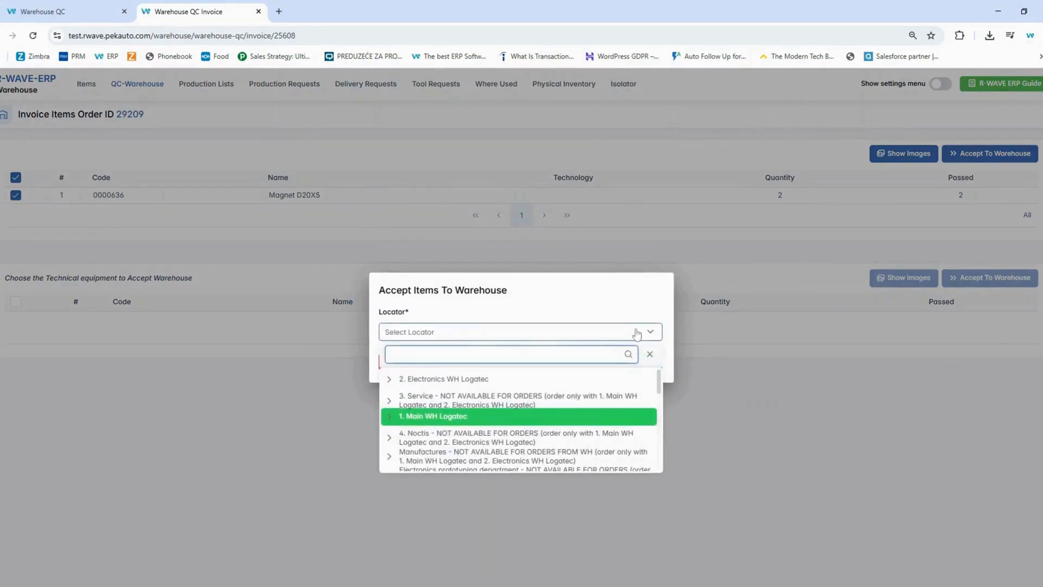
{"action": "scroll", "coordinate": [566, 413], "scroll_direction": "down", "scroll_amount": 2}
{"action": "scroll", "coordinate": [402, 443], "scroll_direction": "down", "scroll_amount": 1}
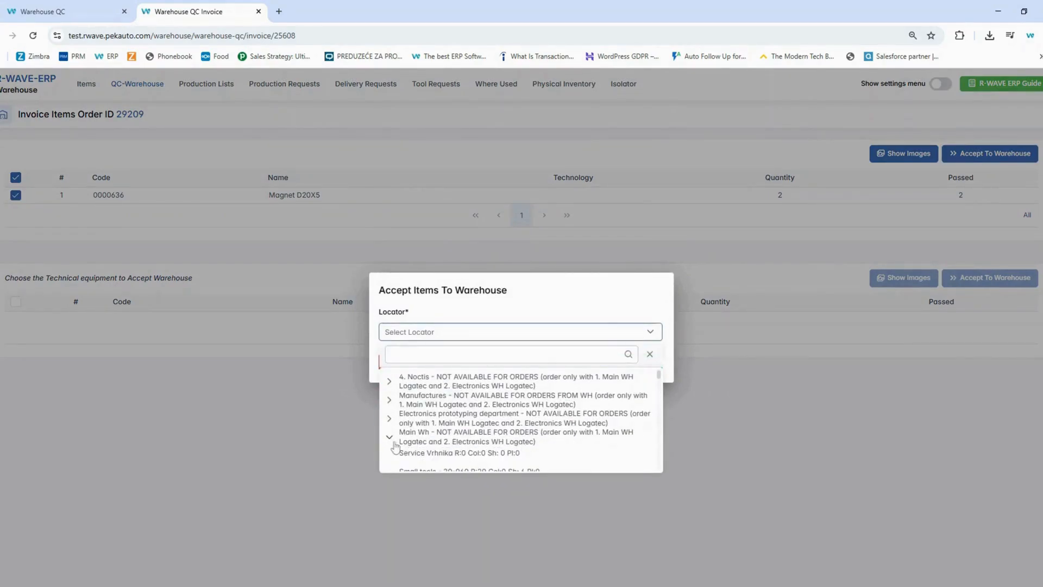
{"action": "left_click", "coordinate": [478, 455]}
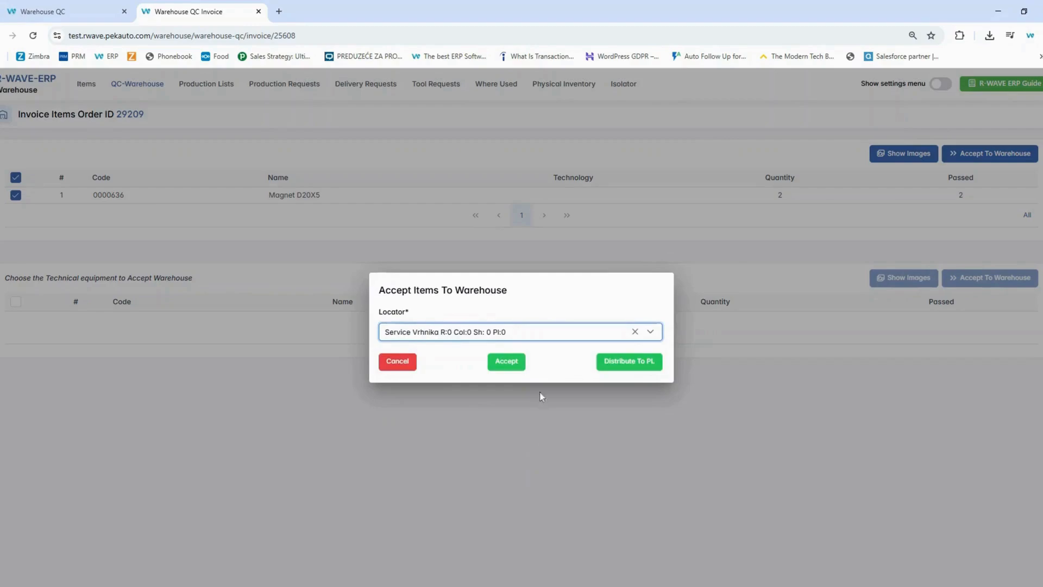
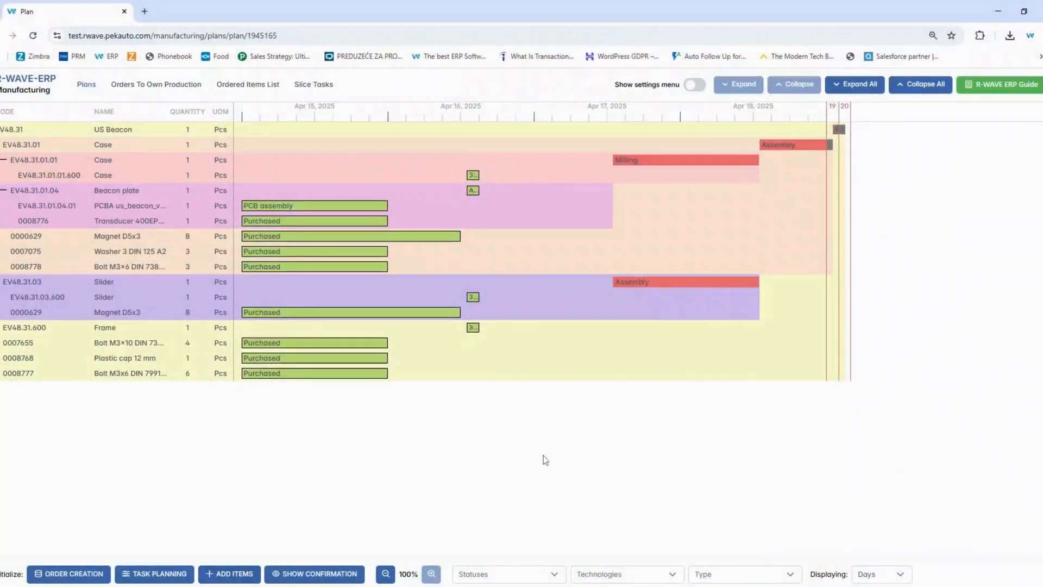
Check the status of the Slider's purchased Magnet D5x3 task in the US Beacon plan, and close its details.
{"action": "left_click", "coordinate": [319, 312]}
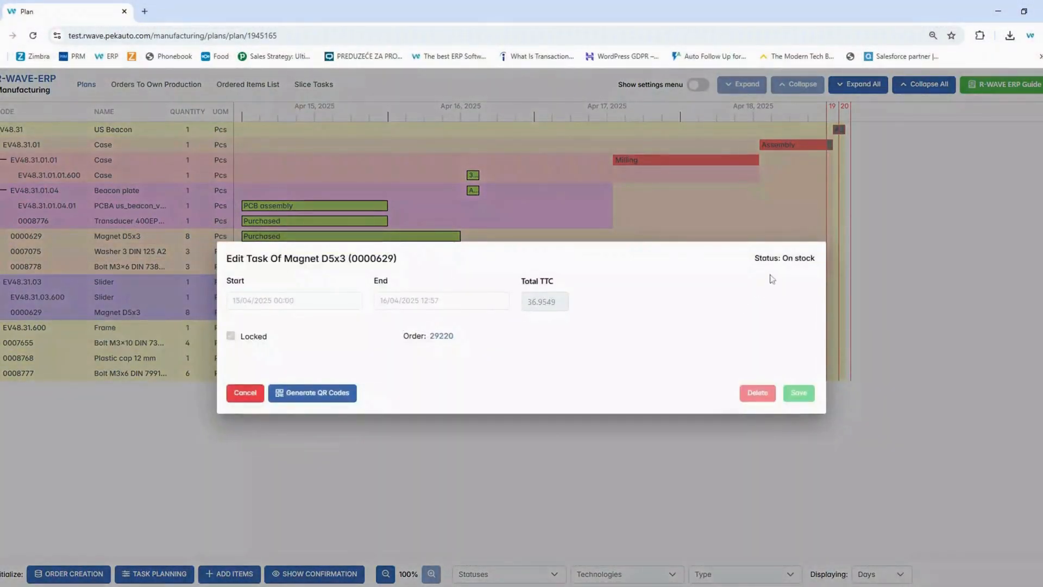
{"action": "left_click", "coordinate": [245, 392]}
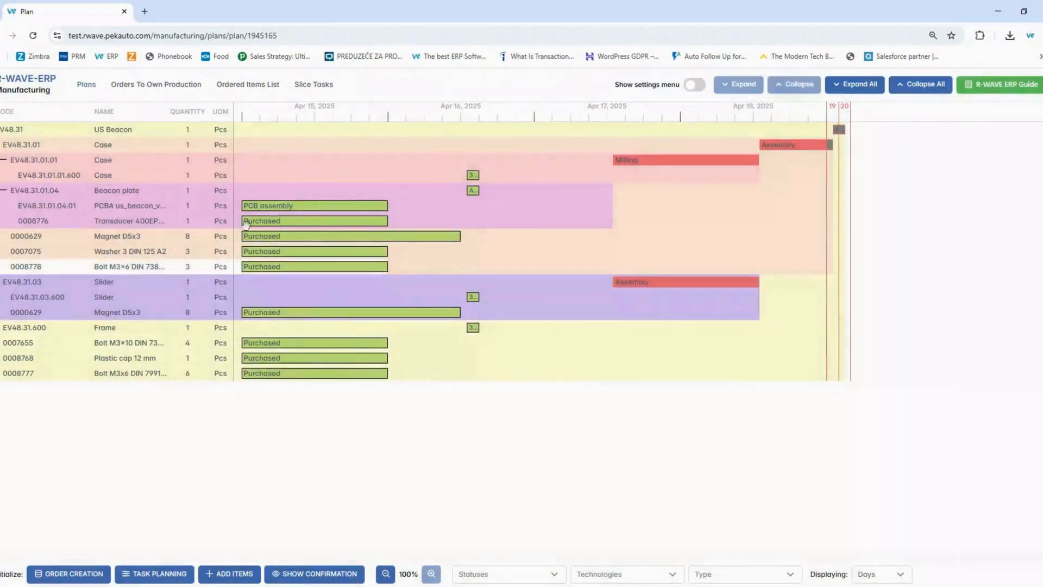
Create an own-production order from the US Beacon plan for the unlocked Assembly and Milling technologies.
{"action": "left_click", "coordinate": [71, 573]}
{"action": "left_click", "coordinate": [60, 574]}
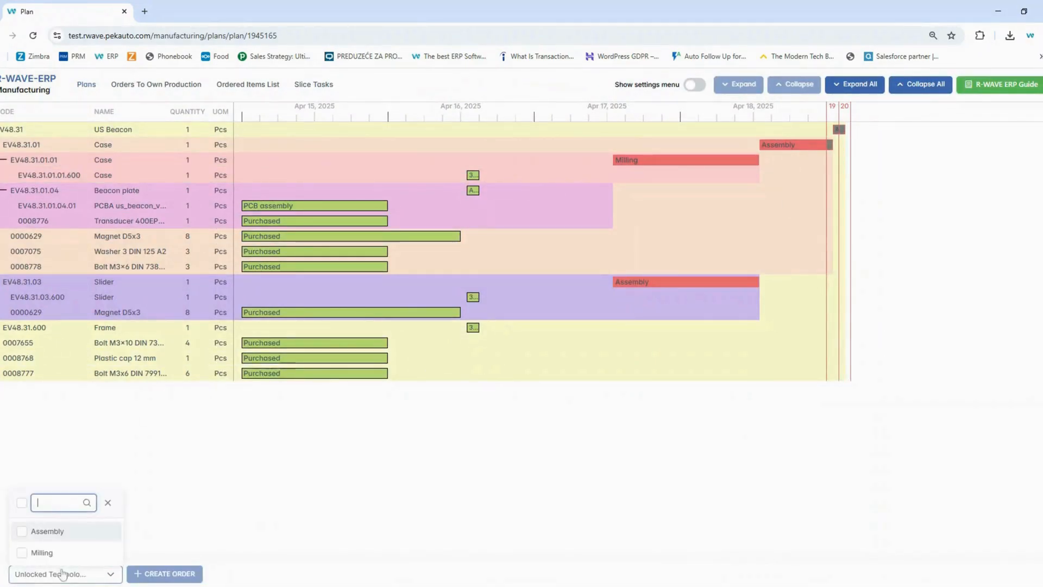
{"action": "left_click", "coordinate": [22, 503]}
{"action": "left_click", "coordinate": [187, 574]}
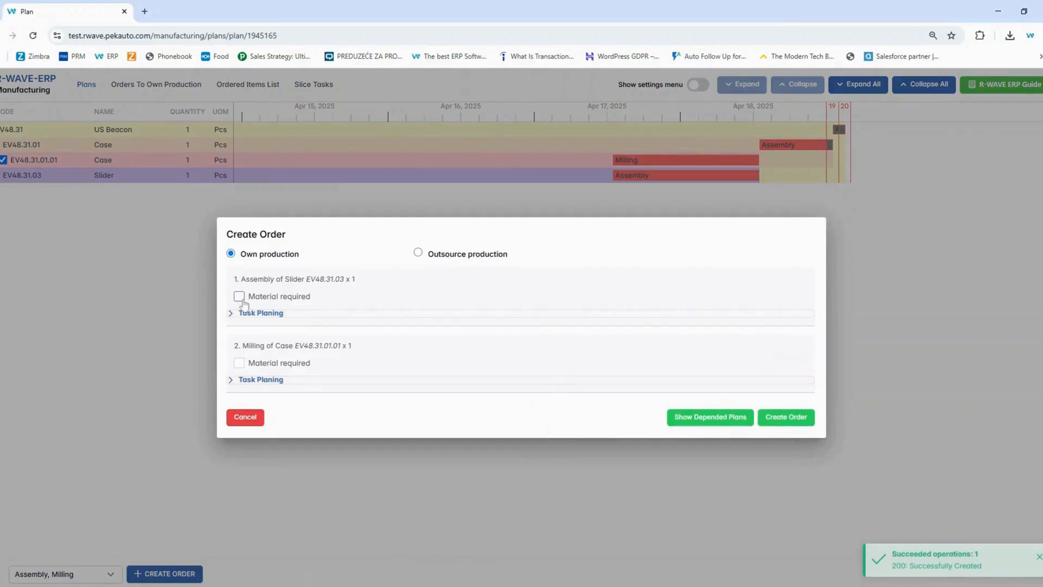
{"action": "left_click", "coordinate": [786, 417]}
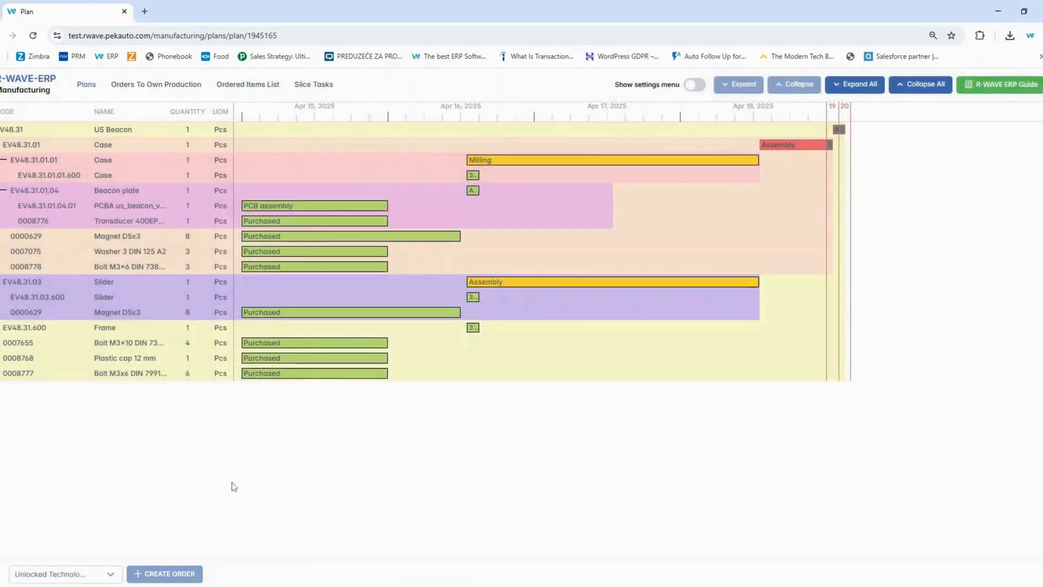
Open the US Beacon Assembly and Milling order dated 16/04/2025 13:20 from the own-production orders and review its ordered items and parts.
{"action": "left_click", "coordinate": [137, 85]}
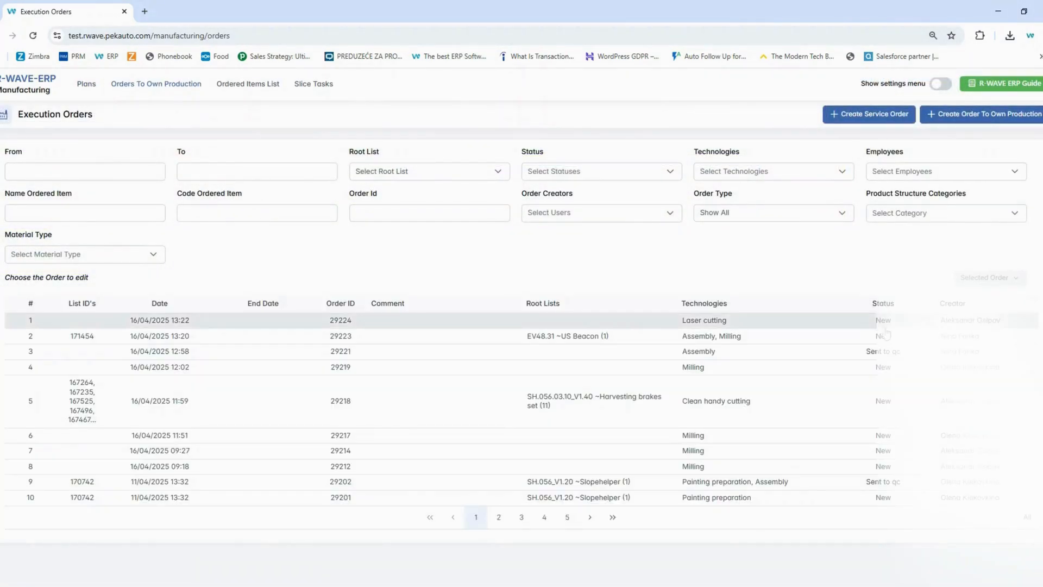
{"action": "left_click", "coordinate": [896, 340]}
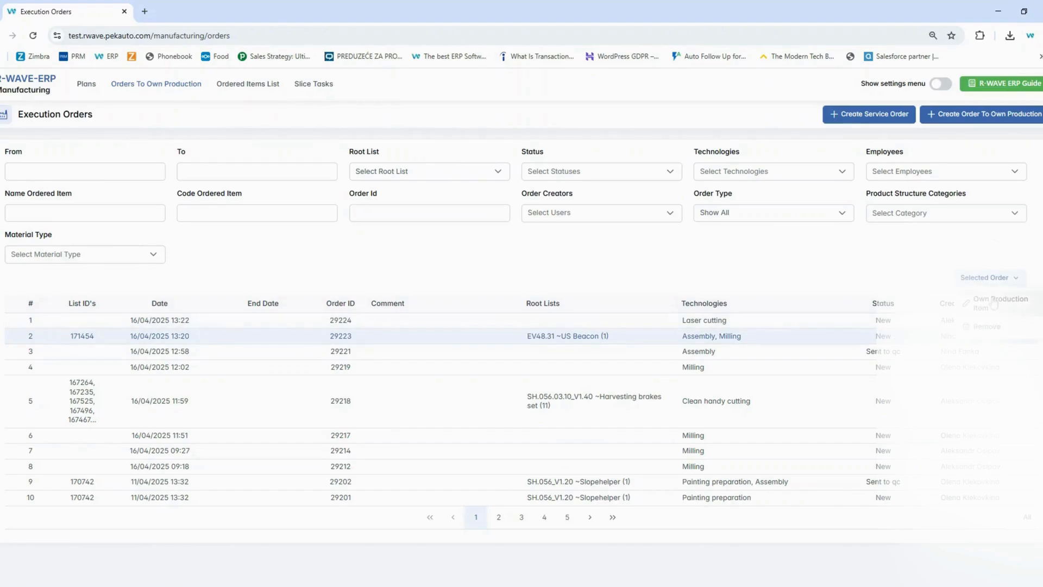
{"action": "left_click", "coordinate": [994, 304]}
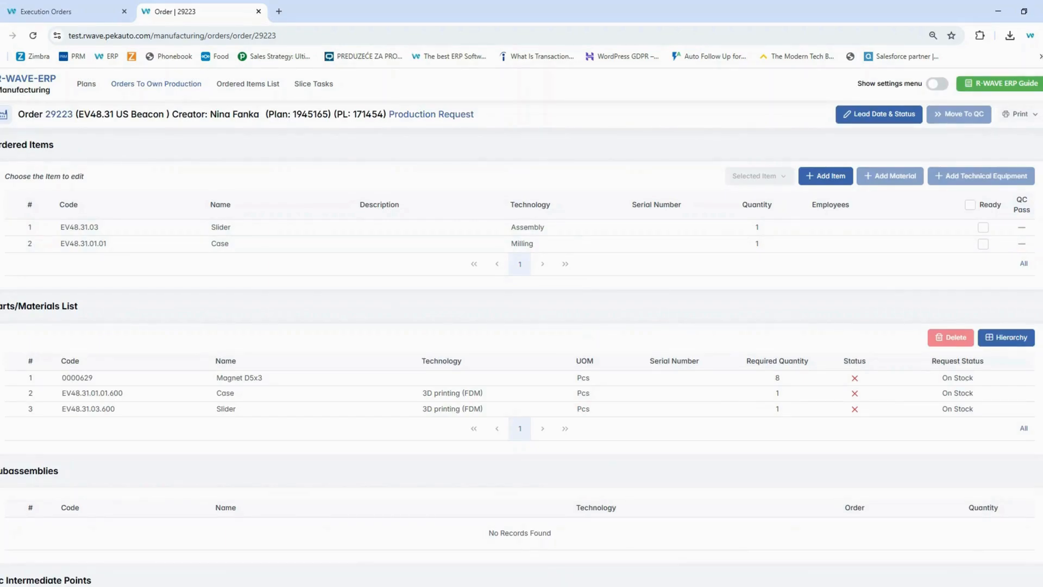
{"action": "scroll", "coordinate": [596, 335], "scroll_direction": "down", "scroll_amount": 1}
{"action": "scroll", "coordinate": [754, 174], "scroll_direction": "up", "scroll_amount": 1}
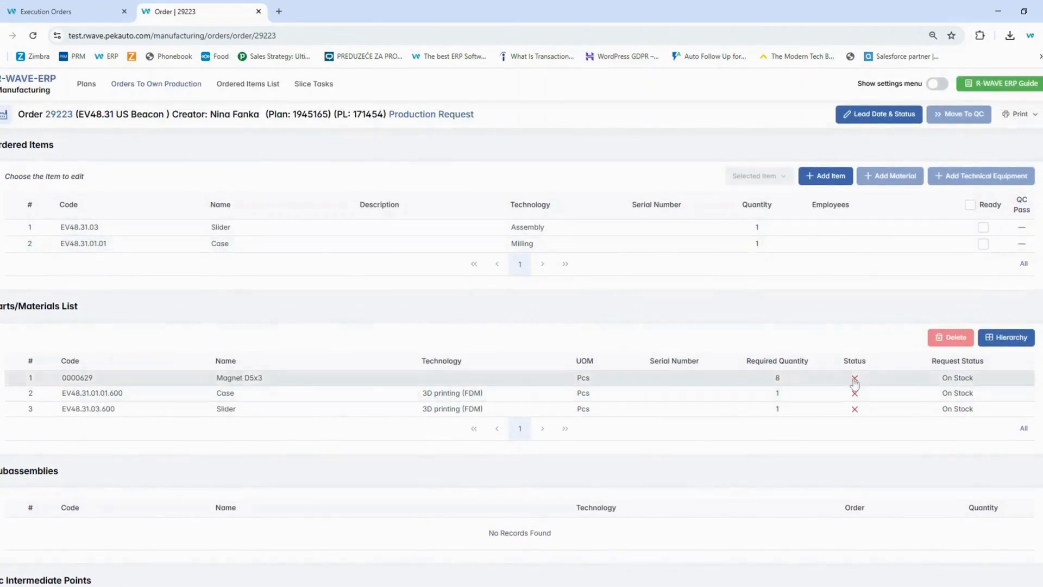
Open the order's production request and sign the giving side for all requested items as the authenticated user.
{"action": "left_click", "coordinate": [430, 115]}
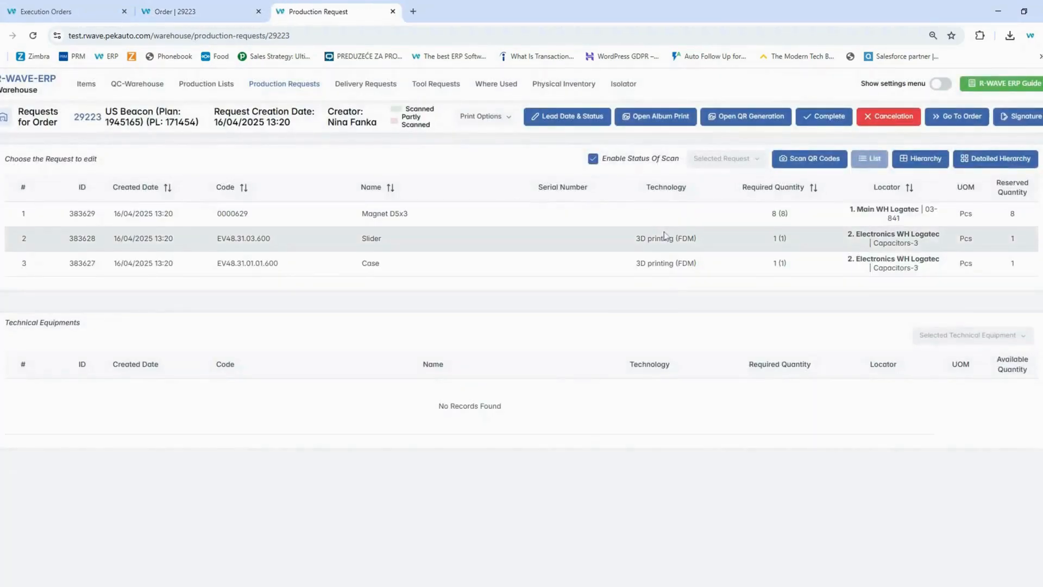
{"action": "left_click", "coordinate": [1018, 116]}
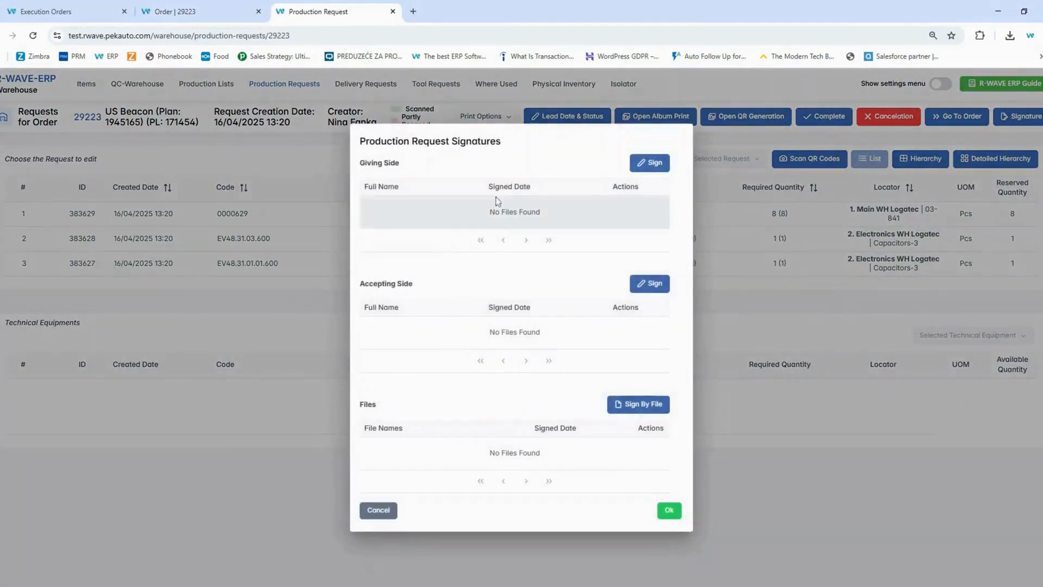
{"action": "left_click", "coordinate": [655, 162]}
{"action": "left_click", "coordinate": [11, 182]}
{"action": "left_click", "coordinate": [923, 153]}
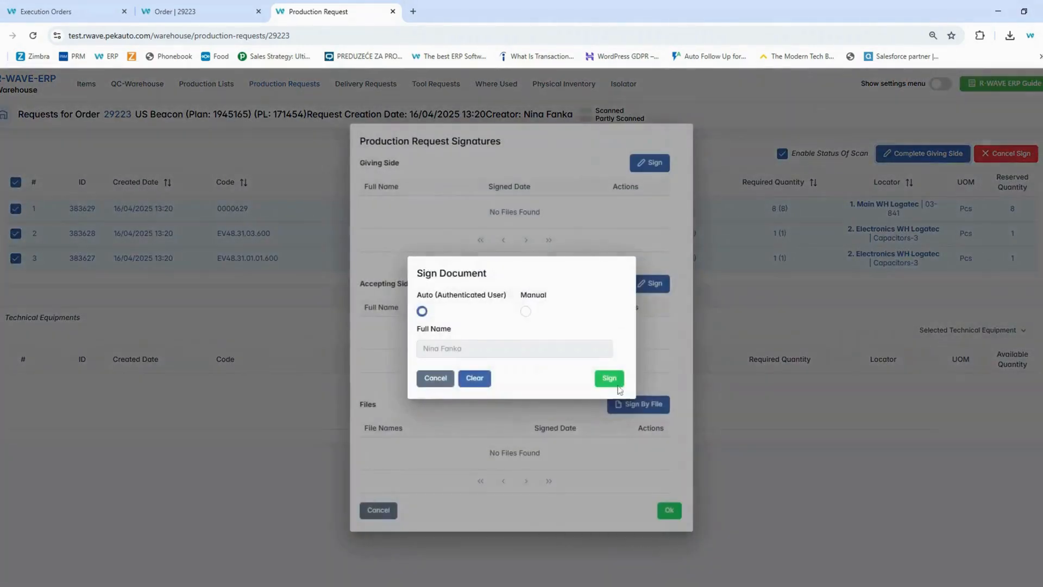
{"action": "left_click", "coordinate": [607, 376]}
Sign the accepting side for all requested items as the authenticated user, and complete the production request.
{"action": "left_click", "coordinate": [650, 276]}
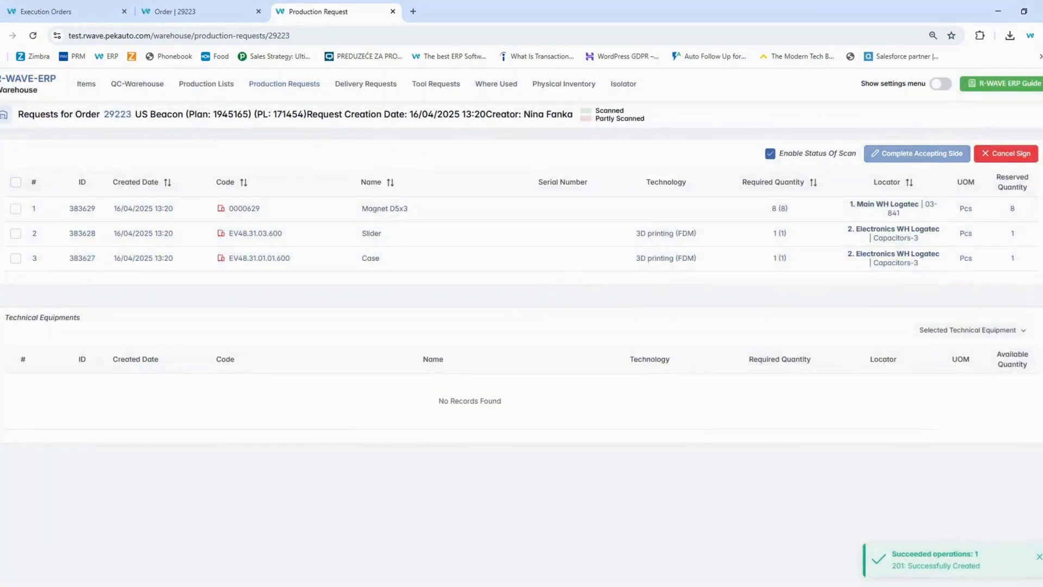
{"action": "left_click", "coordinate": [16, 181]}
{"action": "left_click", "coordinate": [902, 155]}
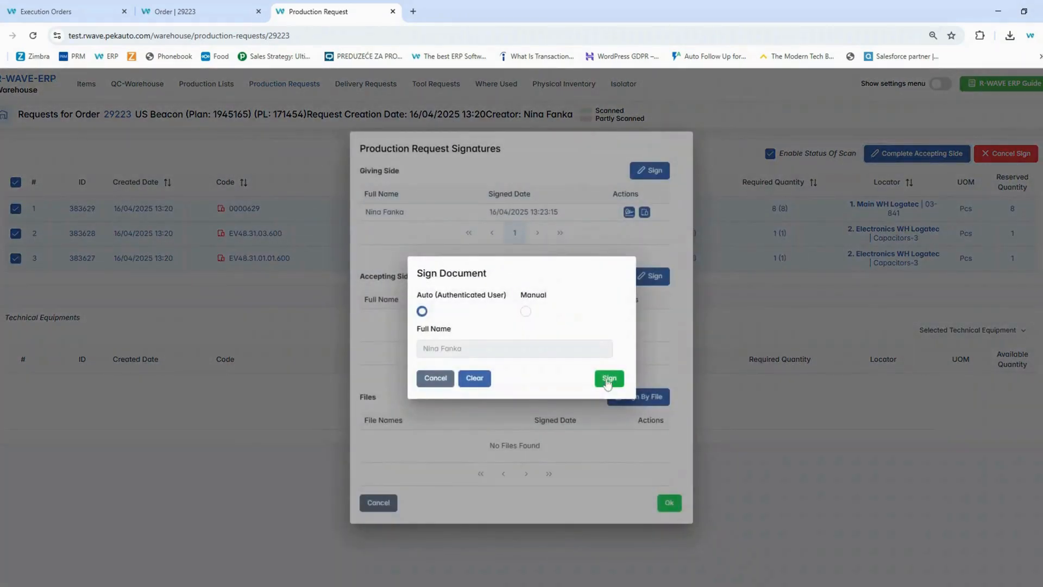
{"action": "left_click", "coordinate": [608, 377]}
{"action": "left_click", "coordinate": [669, 497]}
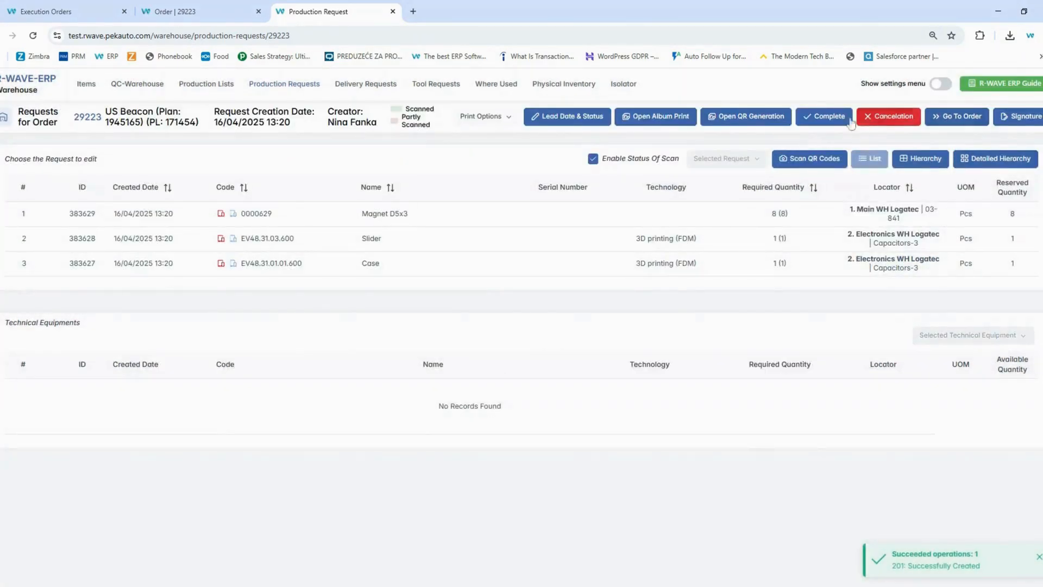
{"action": "left_click", "coordinate": [825, 115]}
{"action": "left_click", "coordinate": [579, 390]}
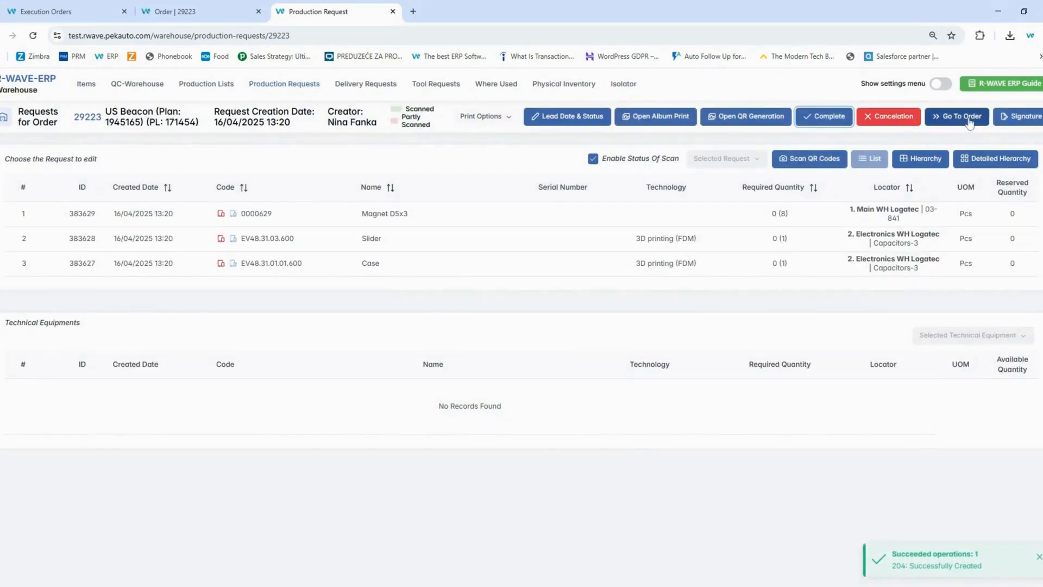
Return to the order from the completed production request, mark all ordered items as ready, and move them to QC.
{"action": "left_click", "coordinate": [970, 123]}
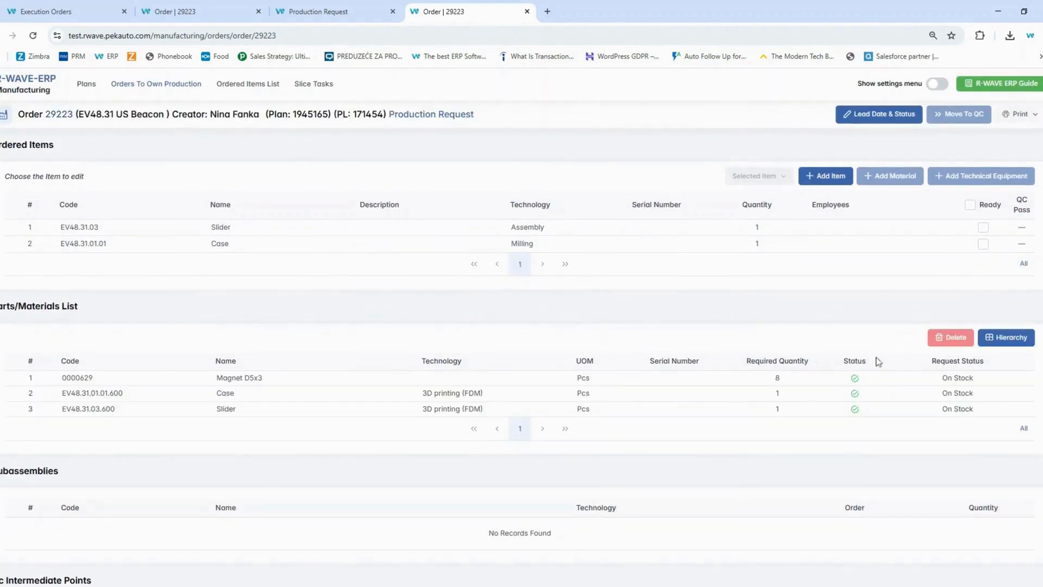
{"action": "left_click", "coordinate": [969, 204]}
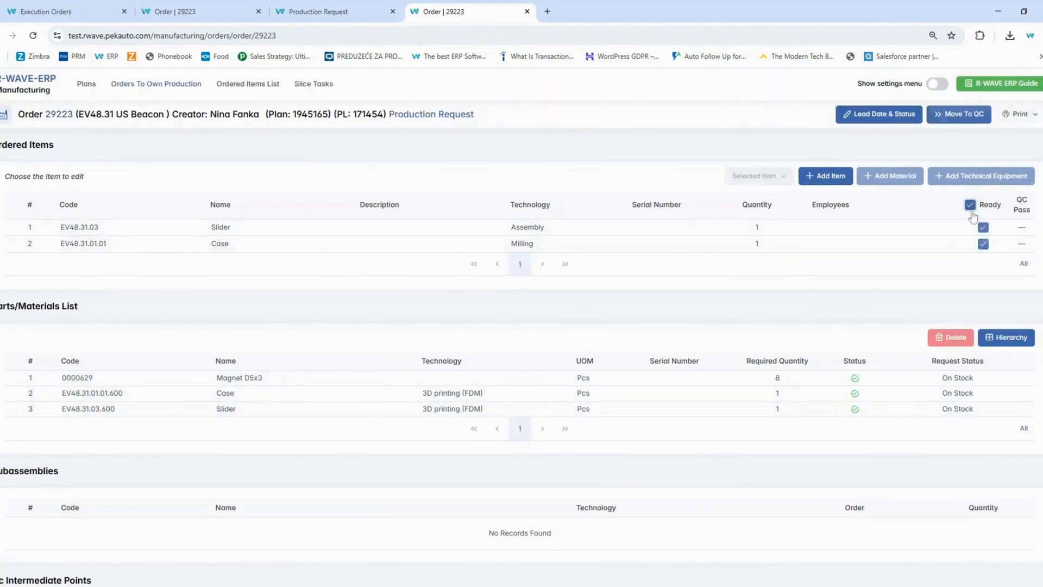
{"action": "left_click", "coordinate": [946, 117]}
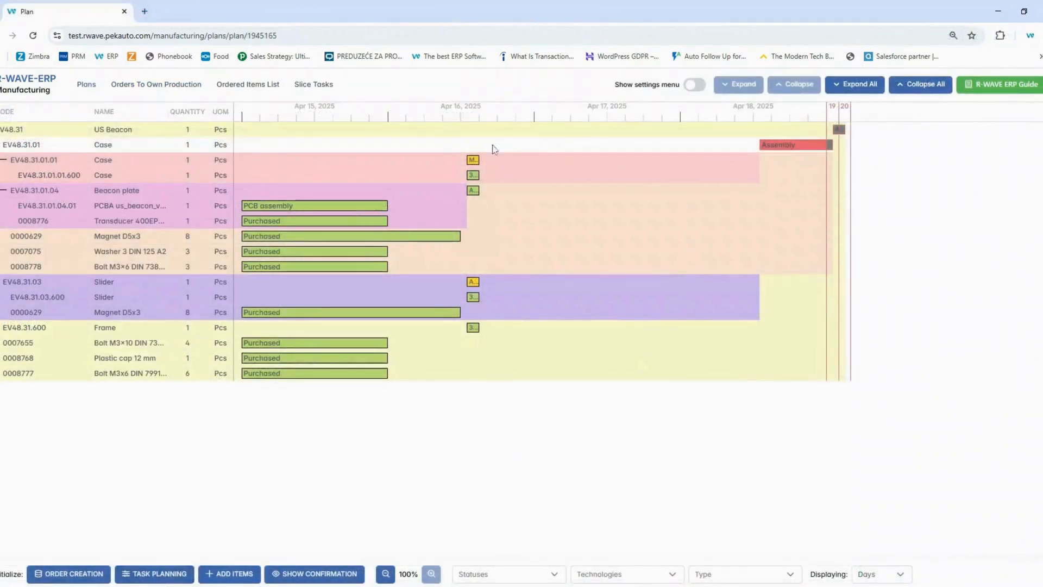
Check the status of the Milling task for Case EV48.31.01.01 in the US Beacon plan.
{"action": "left_click", "coordinate": [473, 160]}
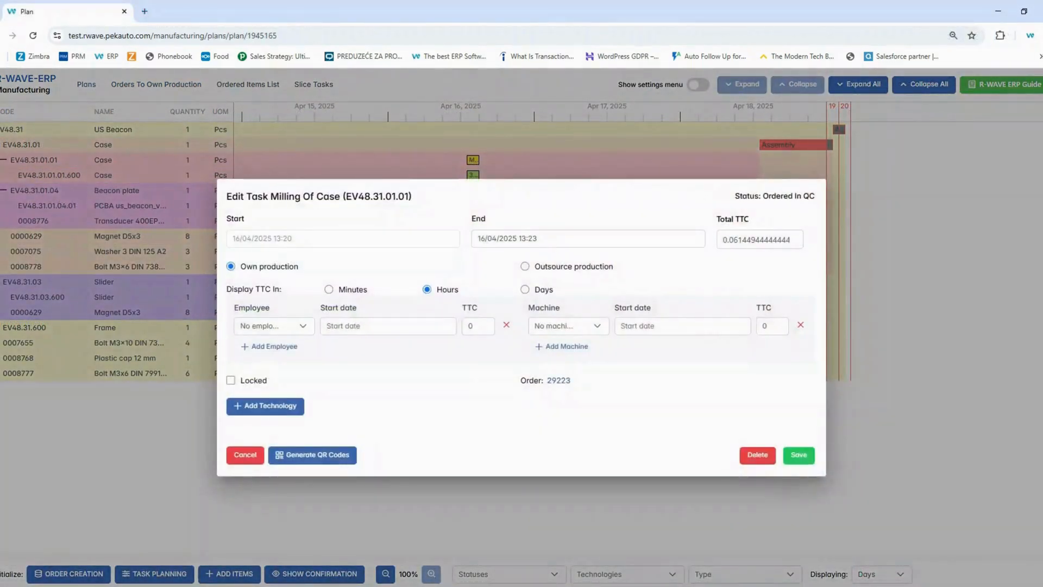
{"action": "left_click", "coordinate": [235, 456]}
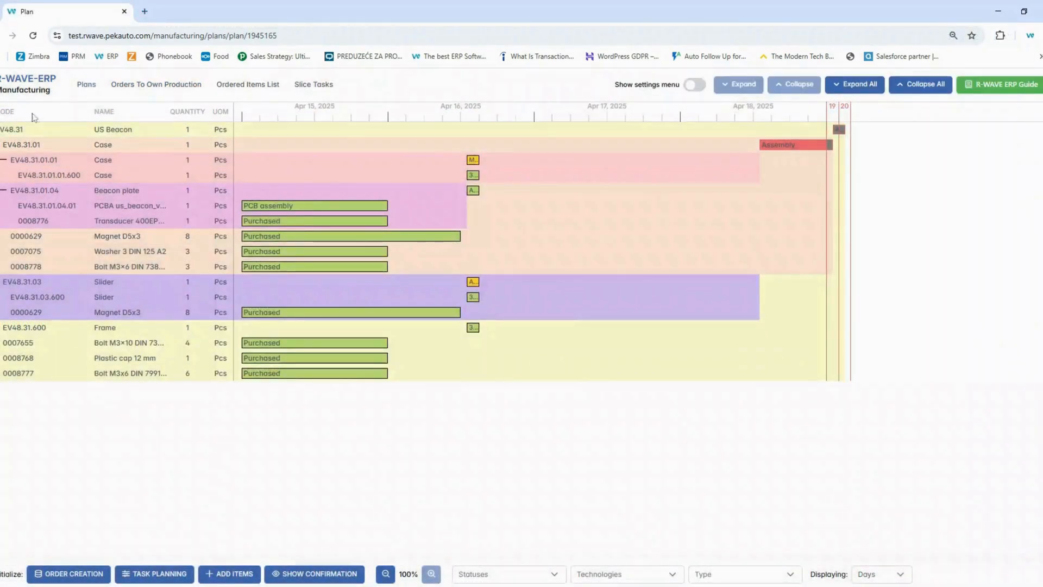
View the Own Production list in Quality Control and the Own Production Invoices in the warehouse's QC-Warehouse section.
{"action": "left_click", "coordinate": [25, 88]}
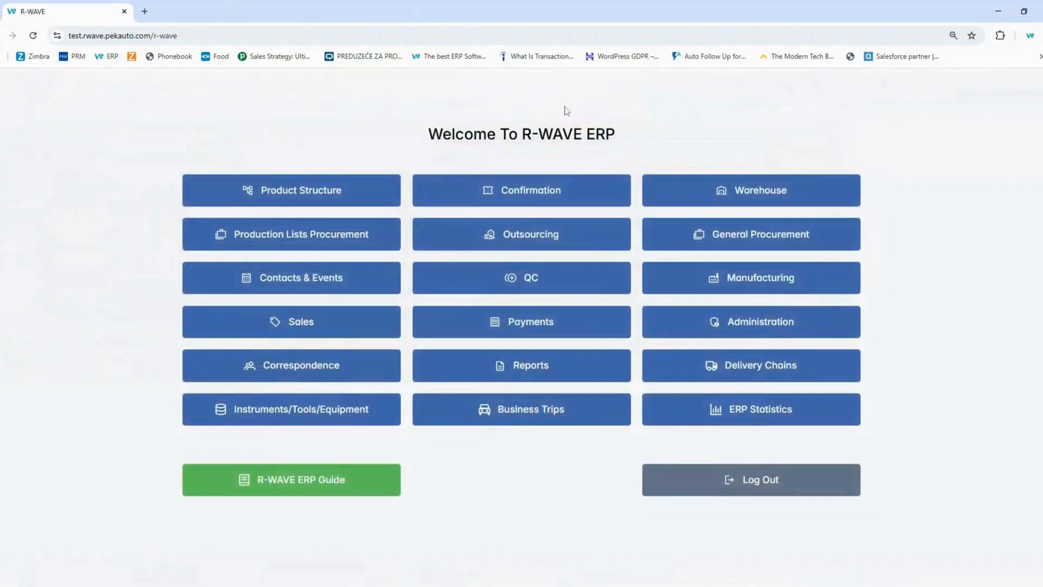
{"action": "left_click", "coordinate": [538, 282]}
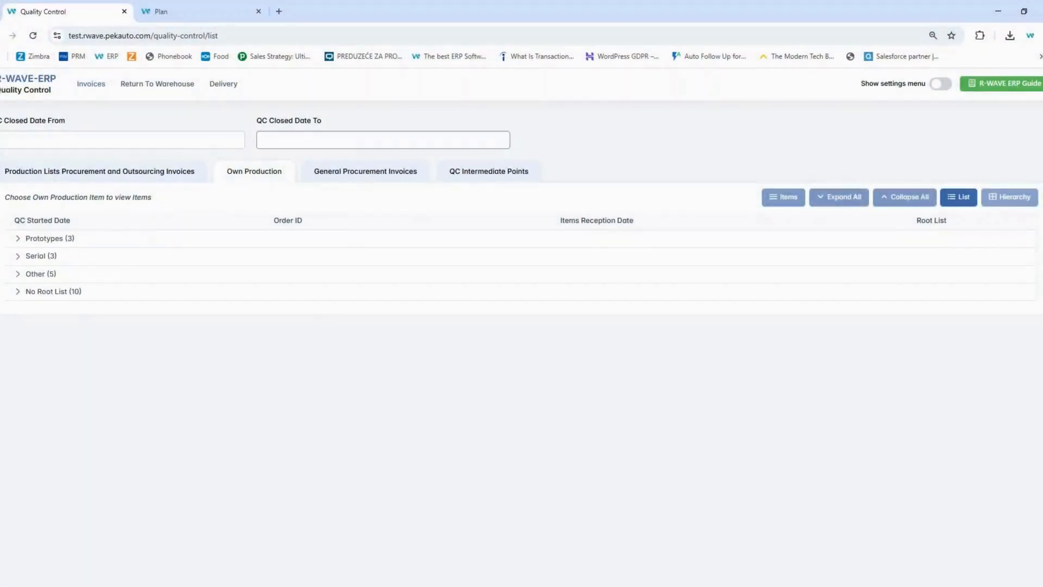
{"action": "left_click", "coordinate": [47, 93]}
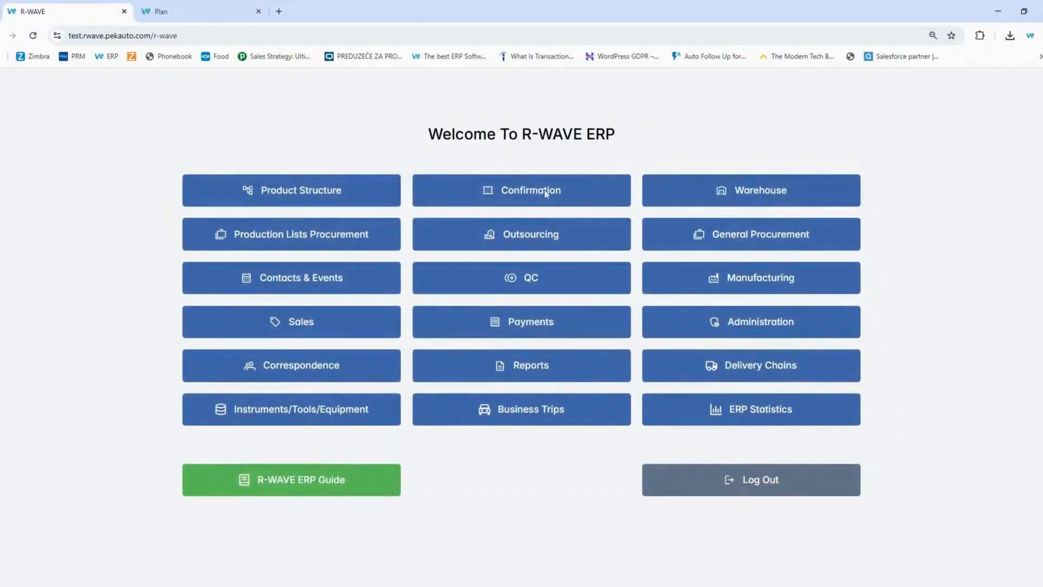
{"action": "left_click", "coordinate": [671, 200]}
{"action": "left_click", "coordinate": [141, 84]}
{"action": "left_click", "coordinate": [260, 146]}
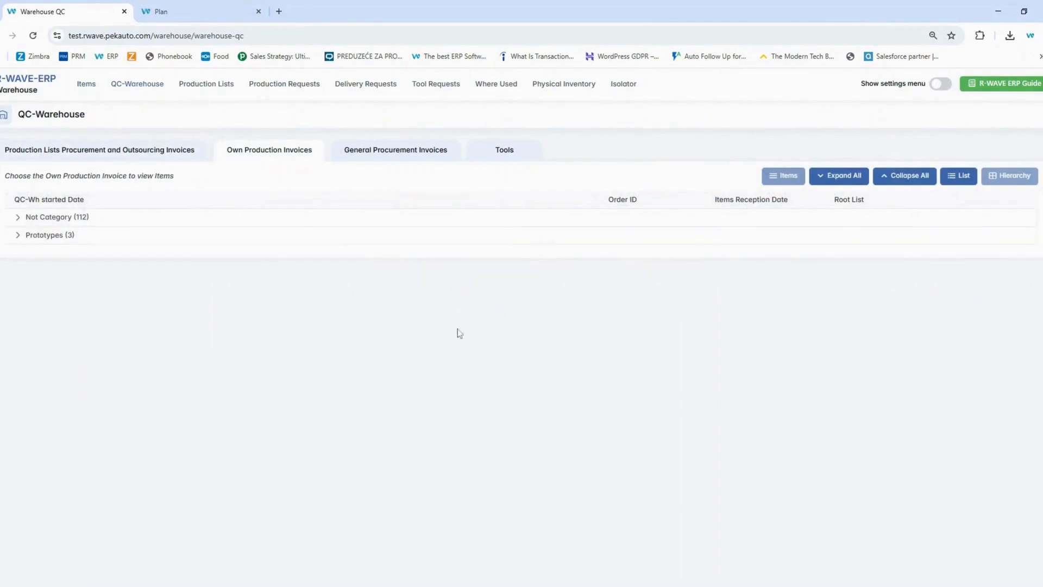
{"action": "left_click", "coordinate": [46, 93]}
Check the status of the Assembly task for Case EV48.31.01 in the other US Beacon plan.
{"action": "left_click", "coordinate": [174, 10]}
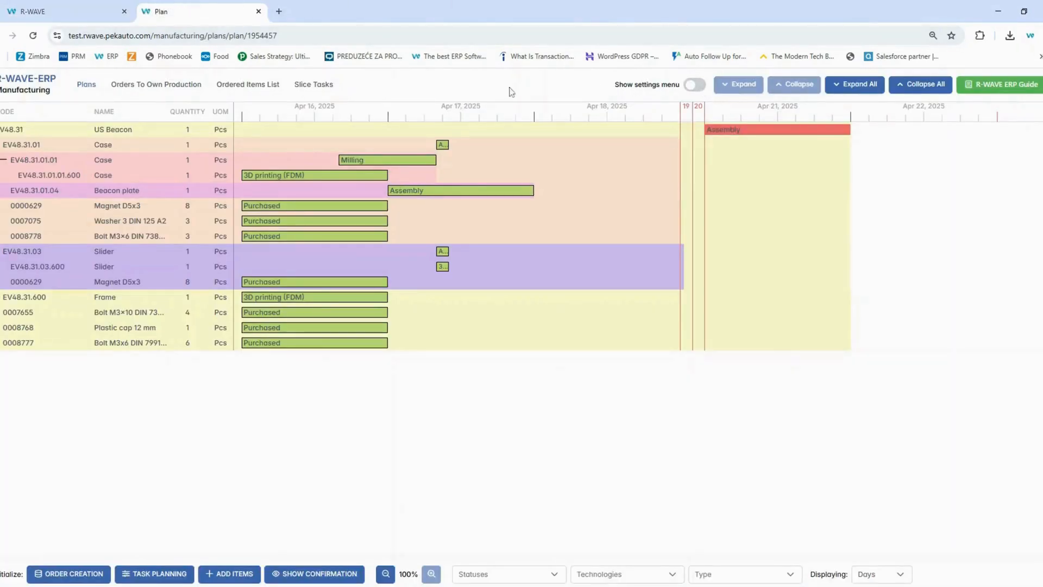
{"action": "left_click", "coordinate": [442, 144]}
{"action": "left_click_drag", "start_coordinate": [783, 196], "coordinate": [818, 201]}
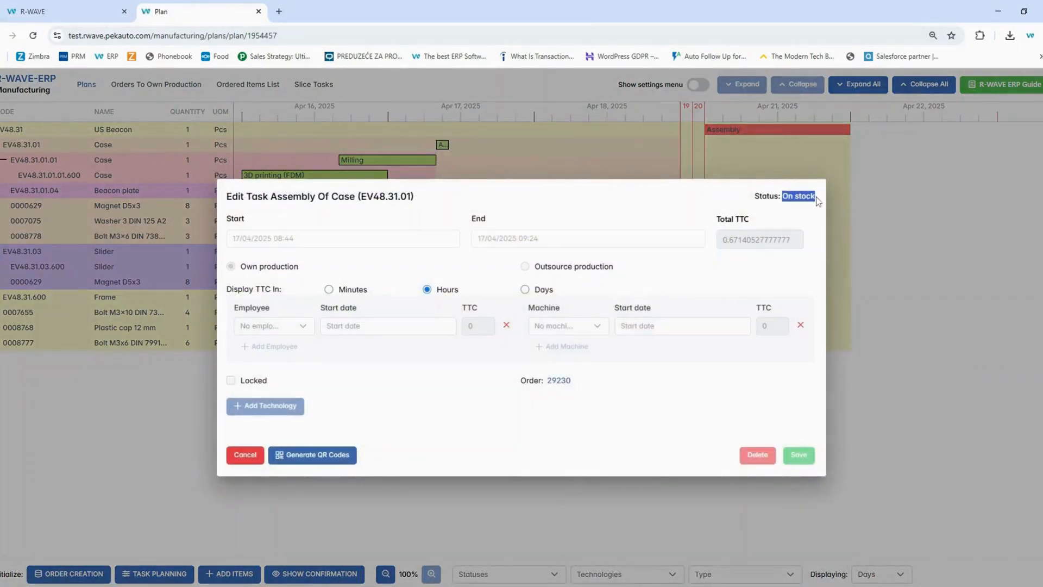
{"action": "left_click", "coordinate": [245, 455]}
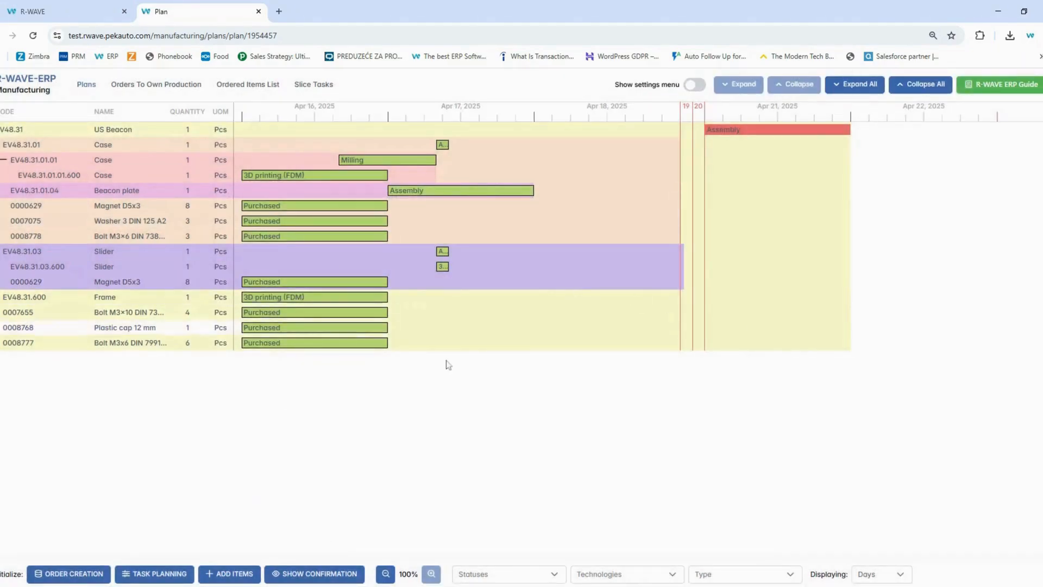
Create an own-production order from the US Beacon plan for the unlocked Assembly technology.
{"action": "left_click", "coordinate": [126, 566]}
{"action": "left_click", "coordinate": [43, 575]}
{"action": "left_click", "coordinate": [21, 550]}
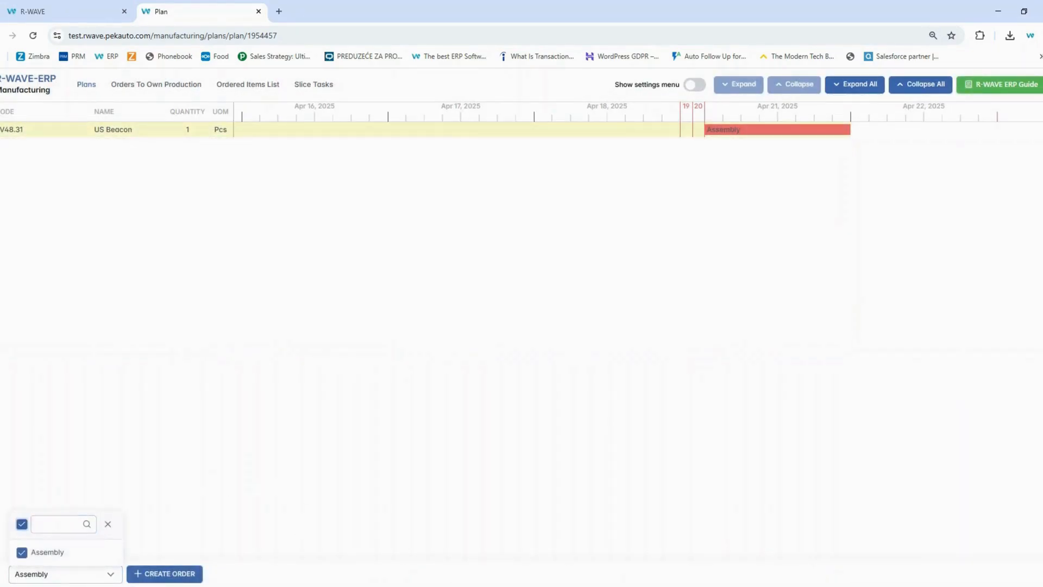
{"action": "left_click", "coordinate": [164, 573]}
{"action": "left_click", "coordinate": [779, 384]}
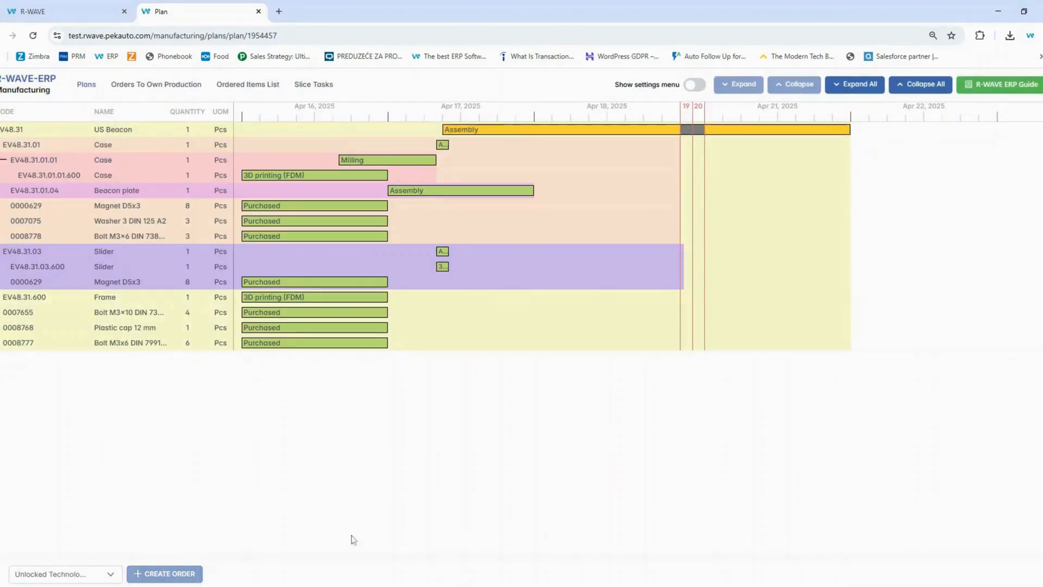
Open the new US Beacon Assembly order from the own-production orders and go to its production request.
{"action": "left_click", "coordinate": [146, 87]}
{"action": "left_click", "coordinate": [574, 324]}
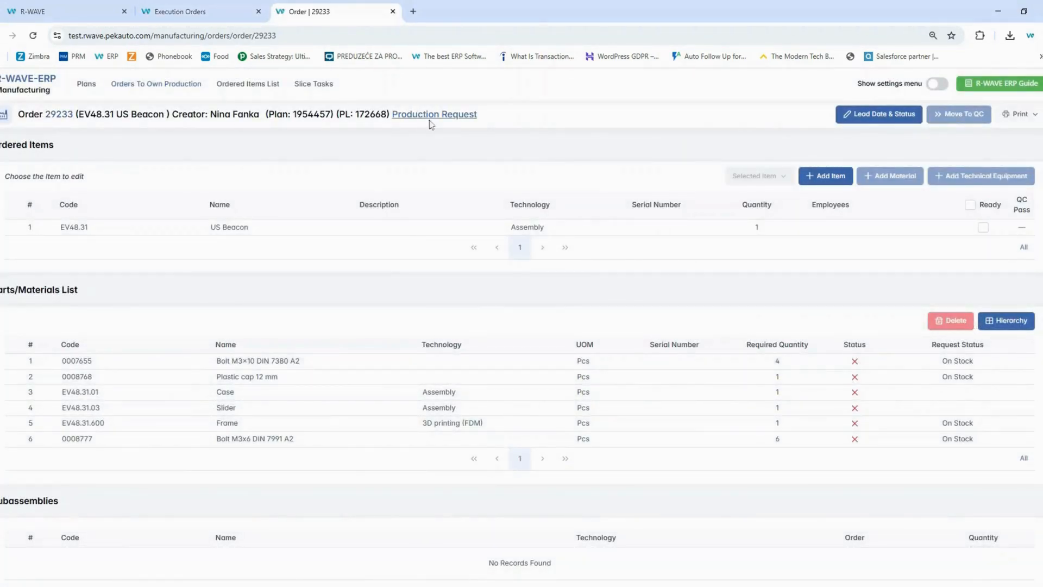
{"action": "left_click", "coordinate": [430, 119]}
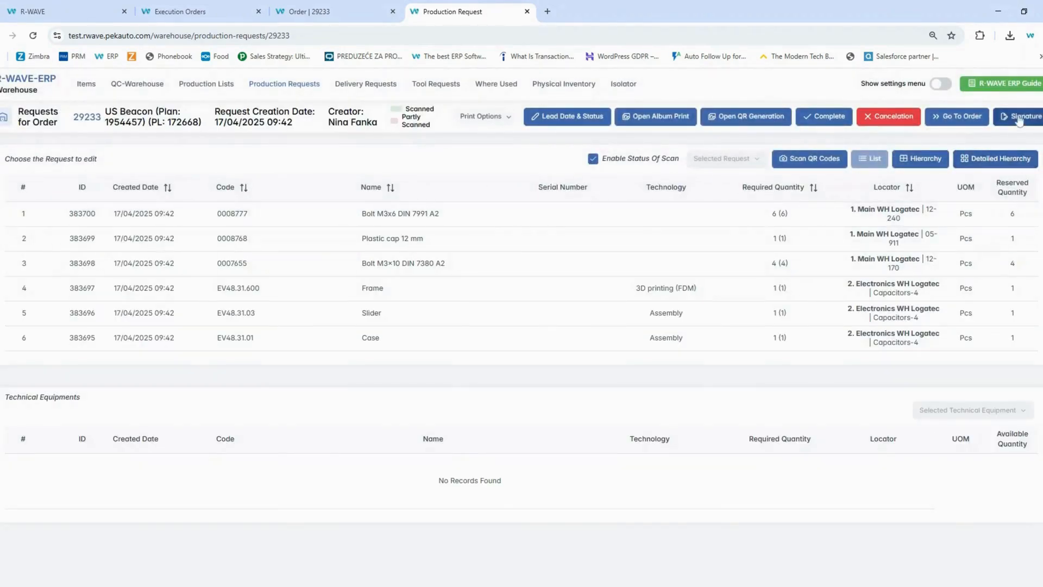
Sign the giving side of the US Beacon Assembly production request for all requested items.
{"action": "left_click", "coordinate": [1019, 117]}
{"action": "left_click", "coordinate": [651, 161]}
{"action": "left_click", "coordinate": [16, 182]}
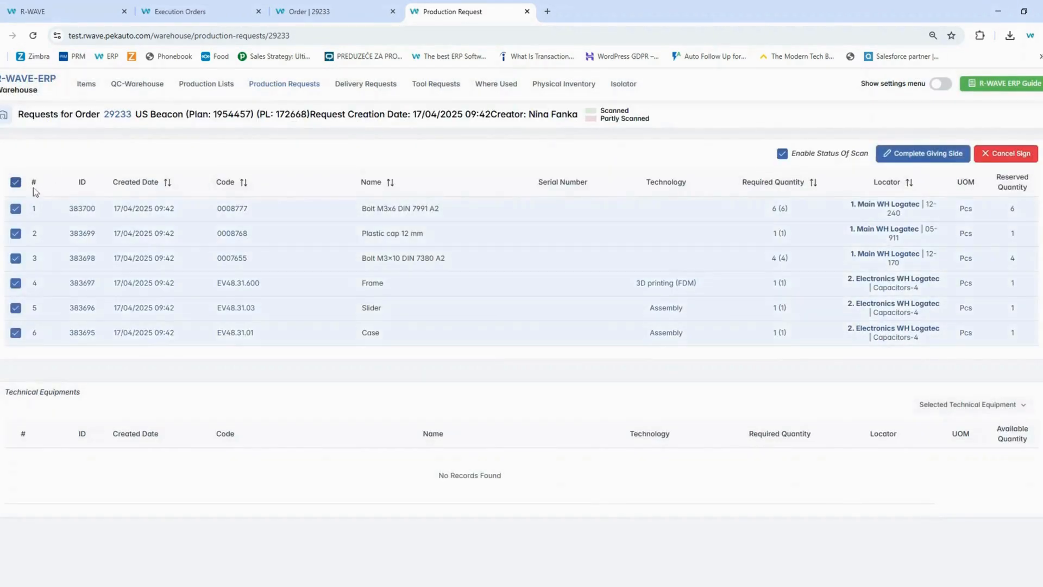
{"action": "left_click", "coordinate": [939, 159]}
{"action": "left_click", "coordinate": [608, 375]}
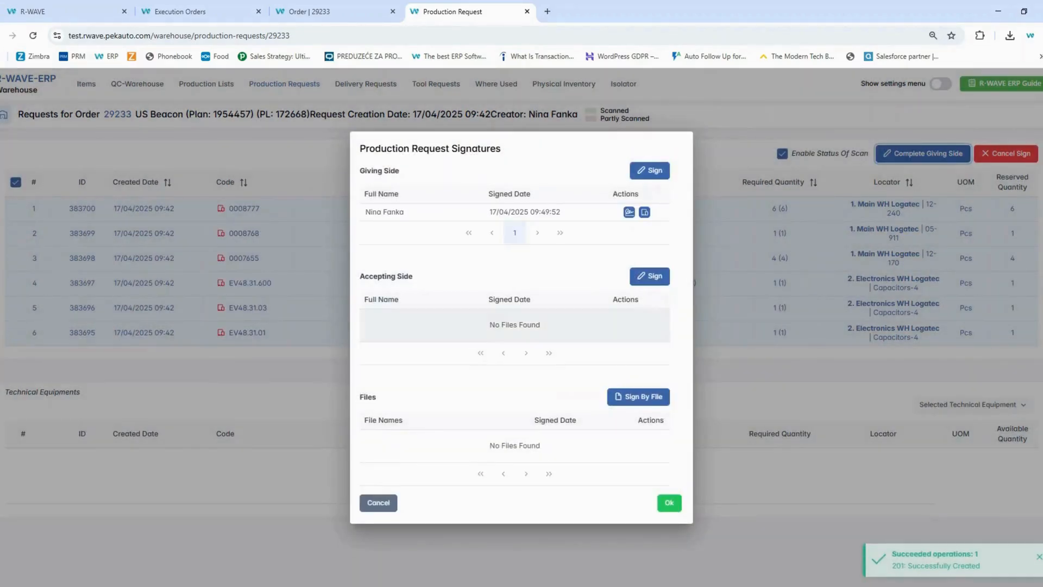
Sign the accepting side for all requested US Beacon Assembly items and complete the production request.
{"action": "left_click", "coordinate": [136, 179]}
{"action": "left_click", "coordinate": [16, 182]}
{"action": "left_click", "coordinate": [918, 154]}
{"action": "left_click", "coordinate": [606, 375]}
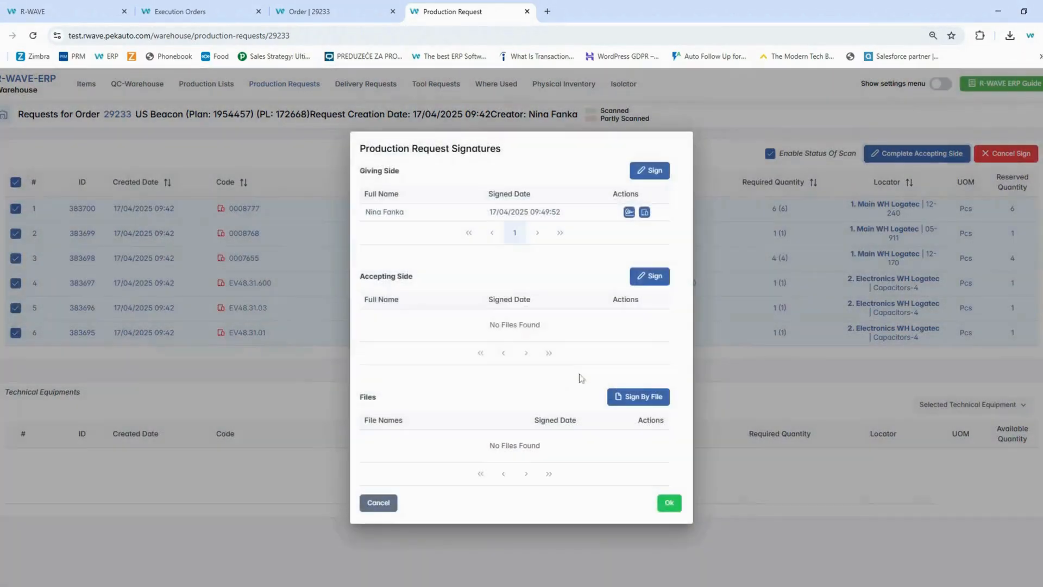
{"action": "left_click", "coordinate": [668, 495]}
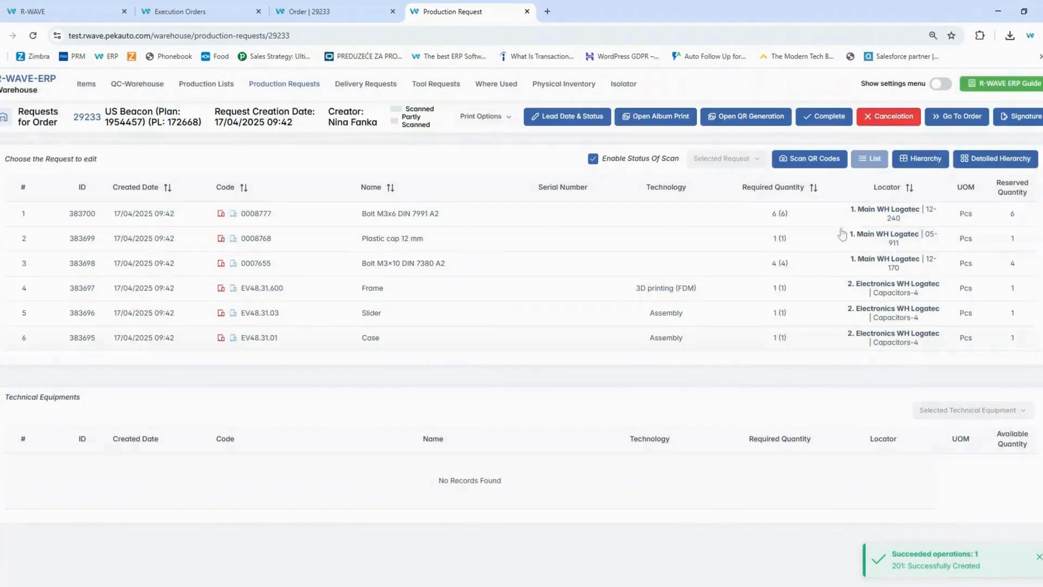
{"action": "left_click", "coordinate": [824, 116]}
{"action": "left_click", "coordinate": [582, 392]}
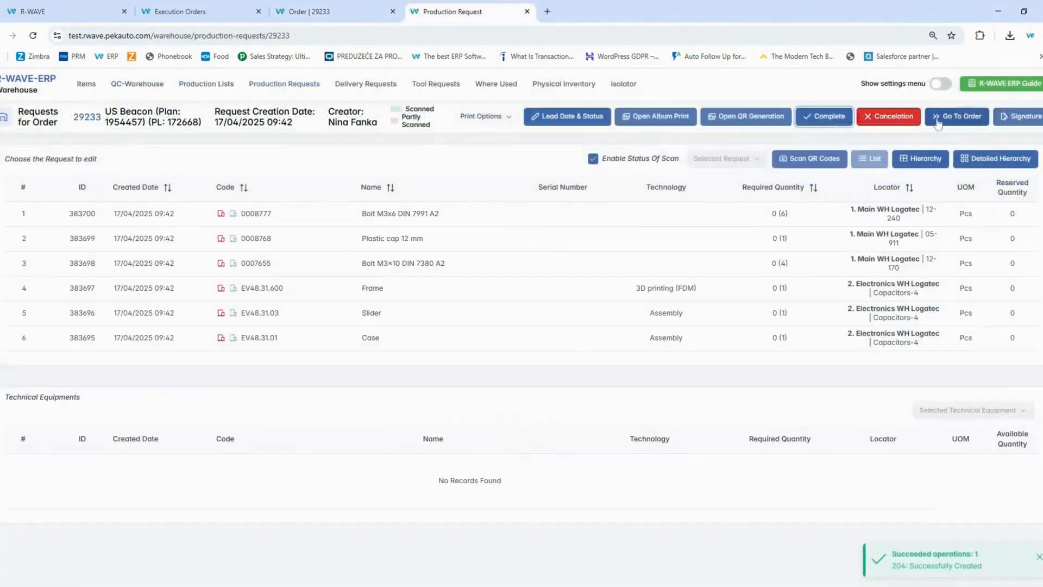
Return to the US Beacon Assembly order, mark its ordered item as ready, and move it to QC.
{"action": "scroll", "coordinate": [848, 364], "scroll_direction": "up", "scroll_amount": 1}
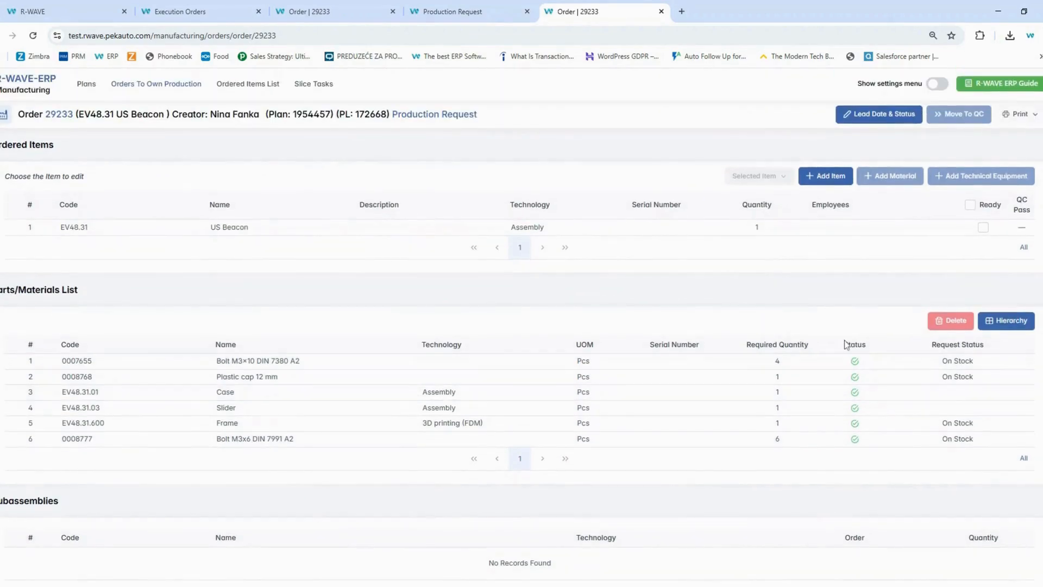
{"action": "left_click", "coordinate": [969, 206]}
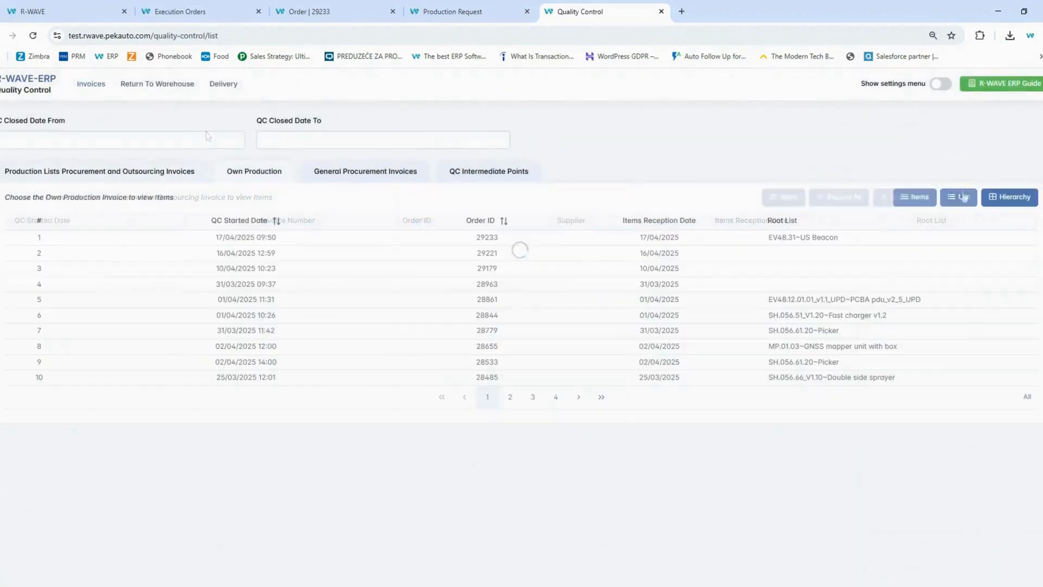
Open the US Beacon order's items in own-production quality control, pass the US Beacon, and complete the check.
{"action": "left_click", "coordinate": [895, 238]}
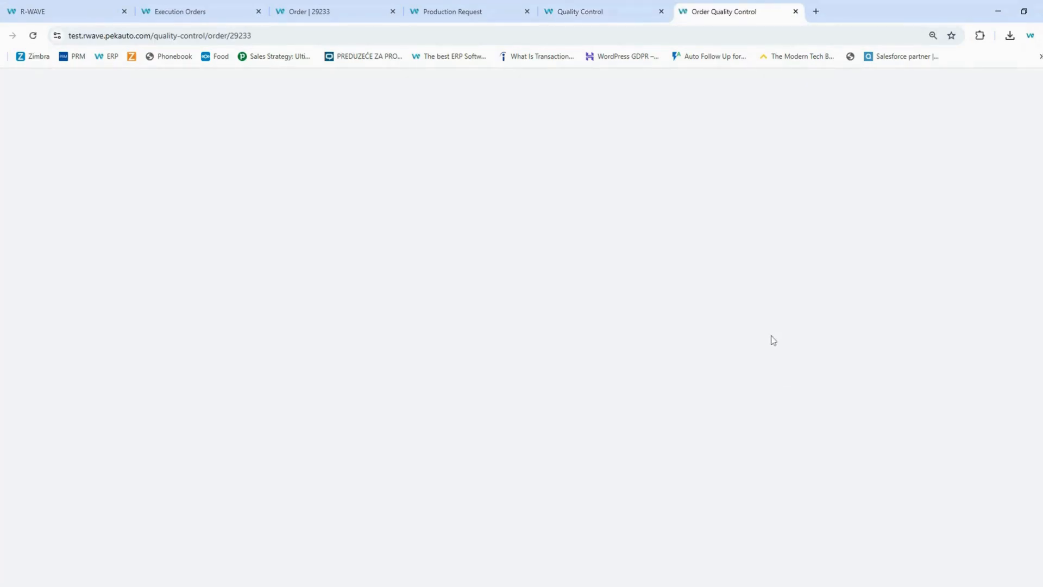
{"action": "left_click", "coordinate": [16, 177]}
{"action": "left_click", "coordinate": [894, 116]}
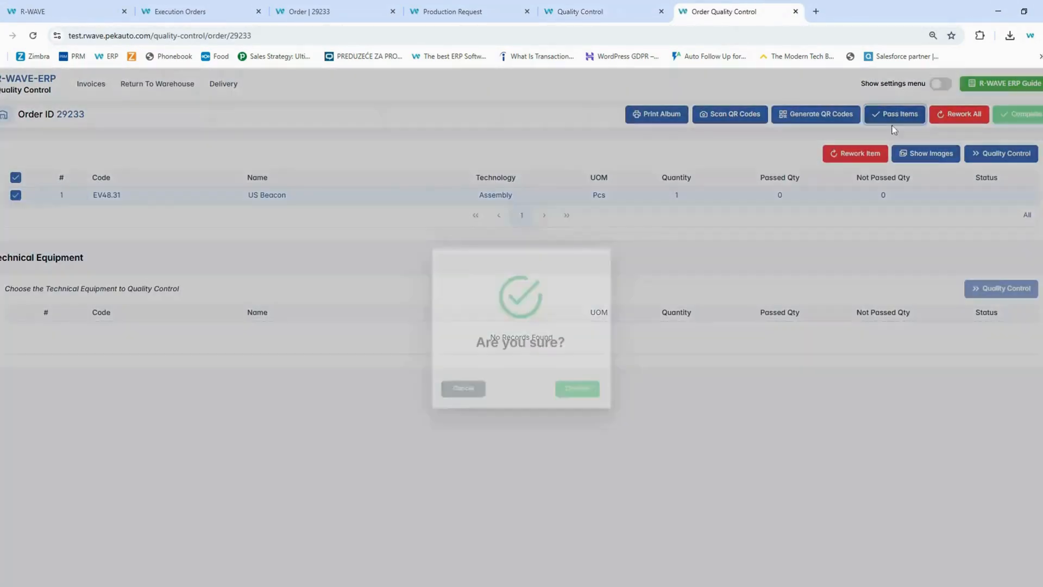
{"action": "left_click", "coordinate": [577, 389]}
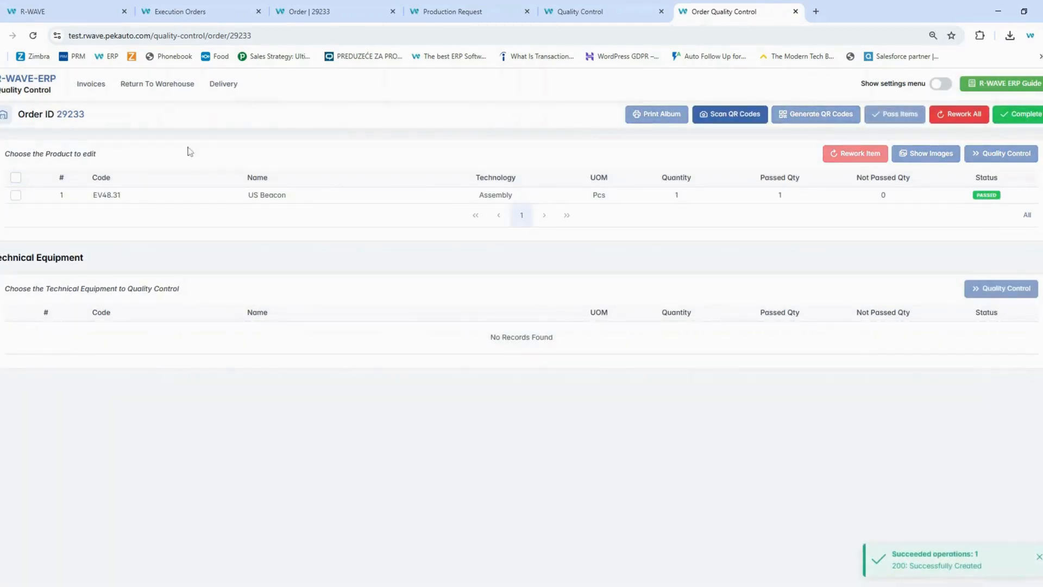
{"action": "left_click", "coordinate": [16, 177]}
{"action": "left_click", "coordinate": [1017, 113]}
{"action": "left_click", "coordinate": [598, 394]}
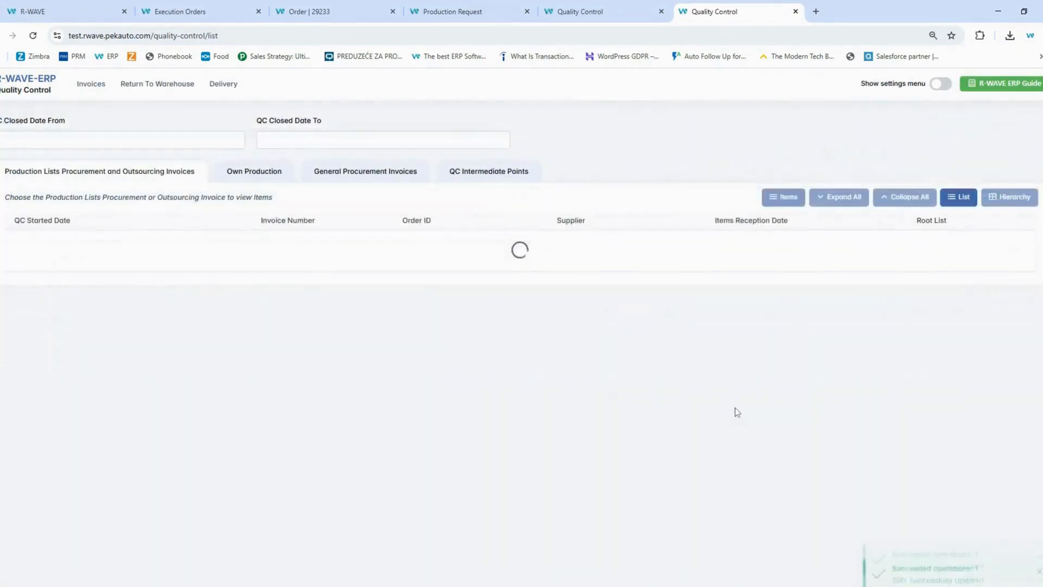
Open the items of the US Beacon order started 17/04/2025 09:50 from the warehouse's QC-Warehouse own-production invoices.
{"action": "left_click", "coordinate": [25, 85]}
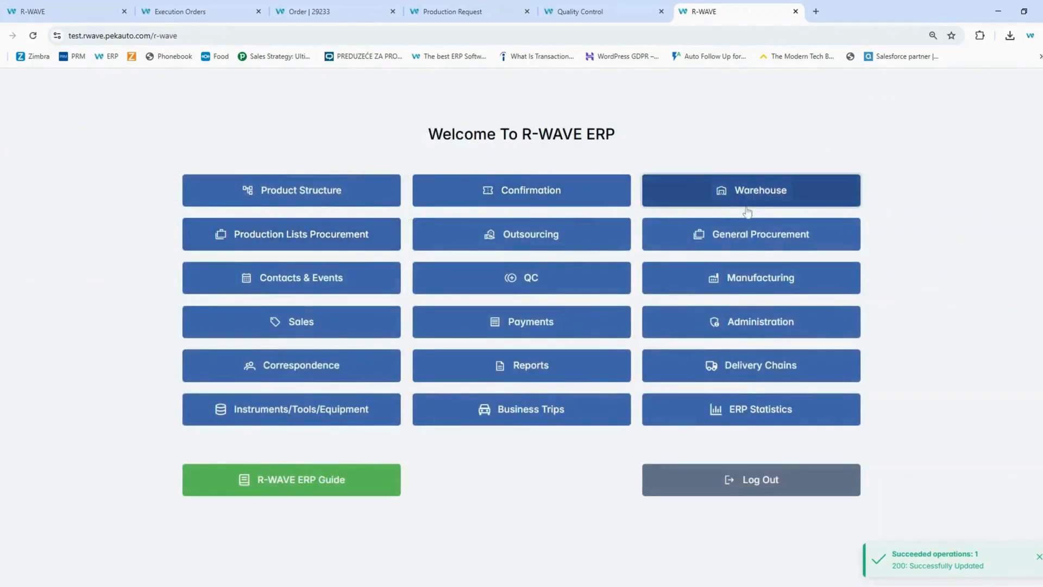
{"action": "left_click", "coordinate": [750, 188]}
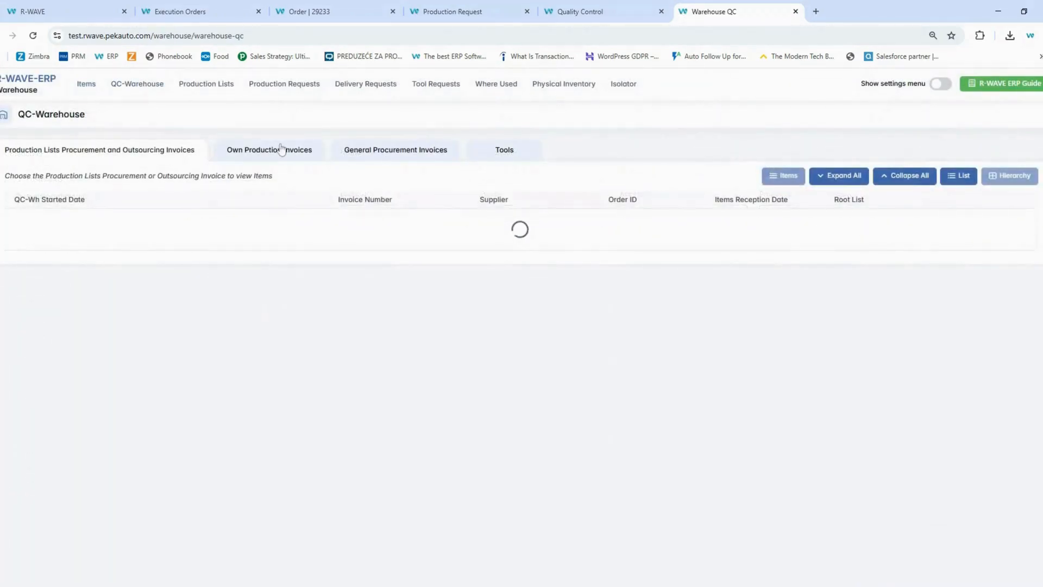
{"action": "left_click", "coordinate": [281, 150]}
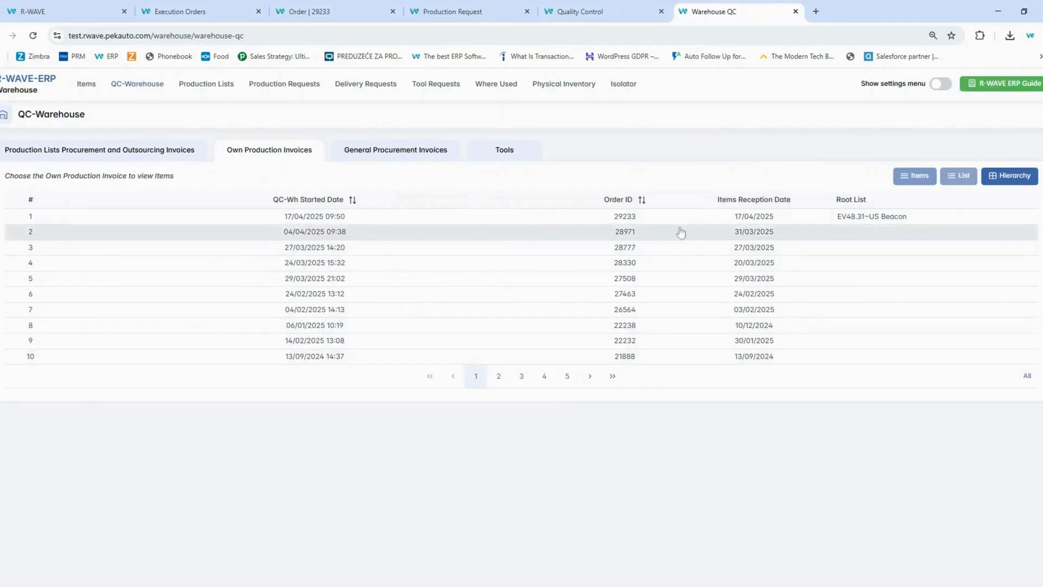
{"action": "left_click", "coordinate": [740, 221]}
{"action": "left_click", "coordinate": [914, 183]}
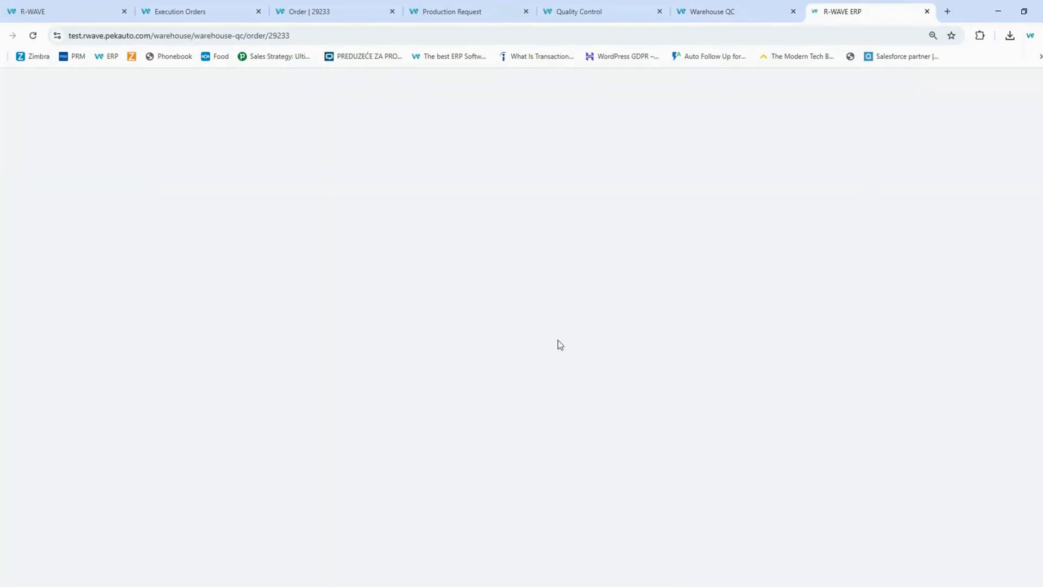
Accept the passed US Beacon item to the warehouse with a chosen storage locator.
{"action": "left_click", "coordinate": [15, 185]}
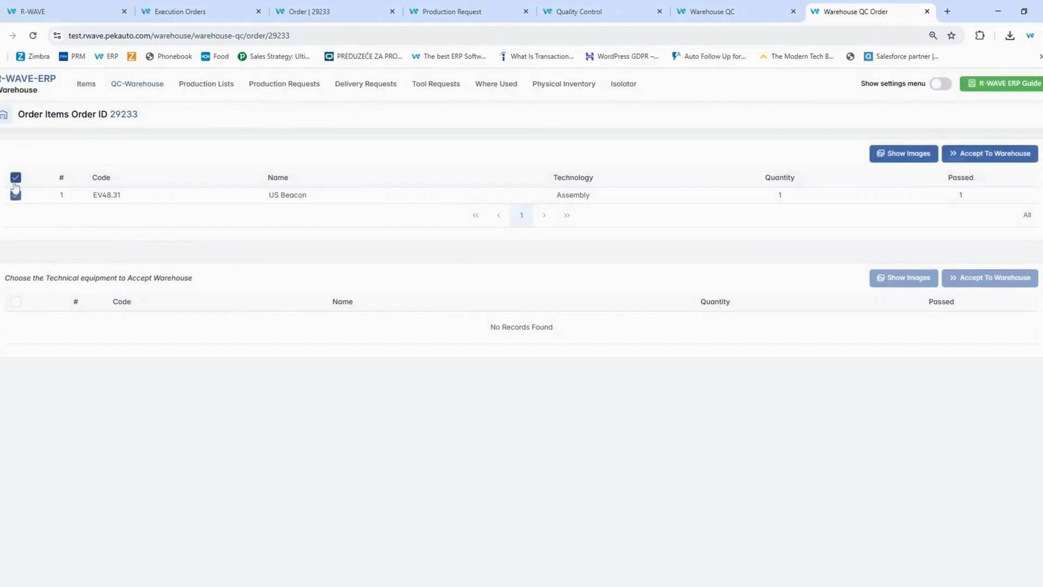
{"action": "left_click", "coordinate": [990, 153]}
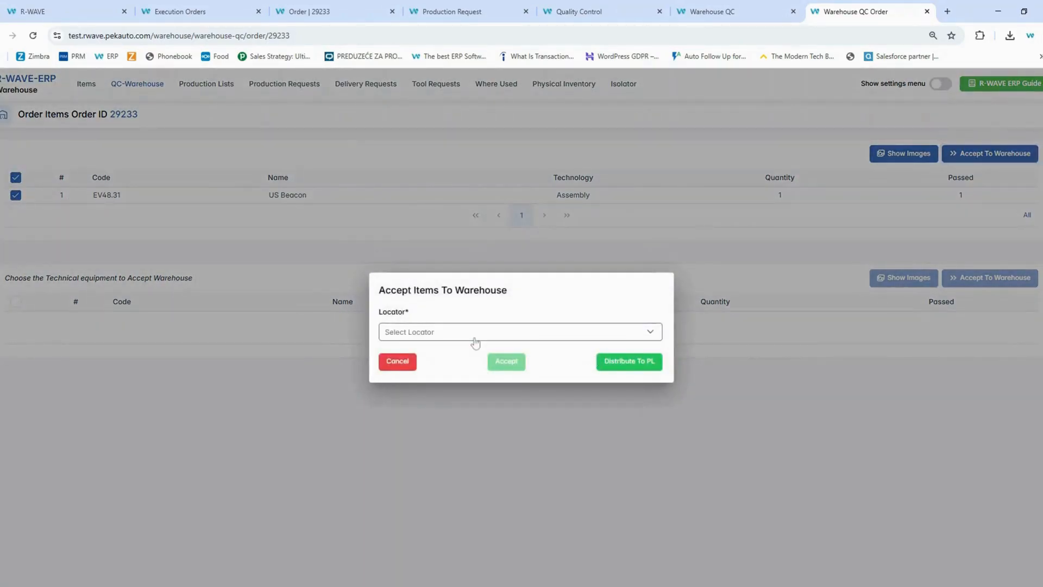
{"action": "left_click", "coordinate": [475, 335]}
{"action": "left_click", "coordinate": [390, 379]}
{"action": "left_click", "coordinate": [409, 399]}
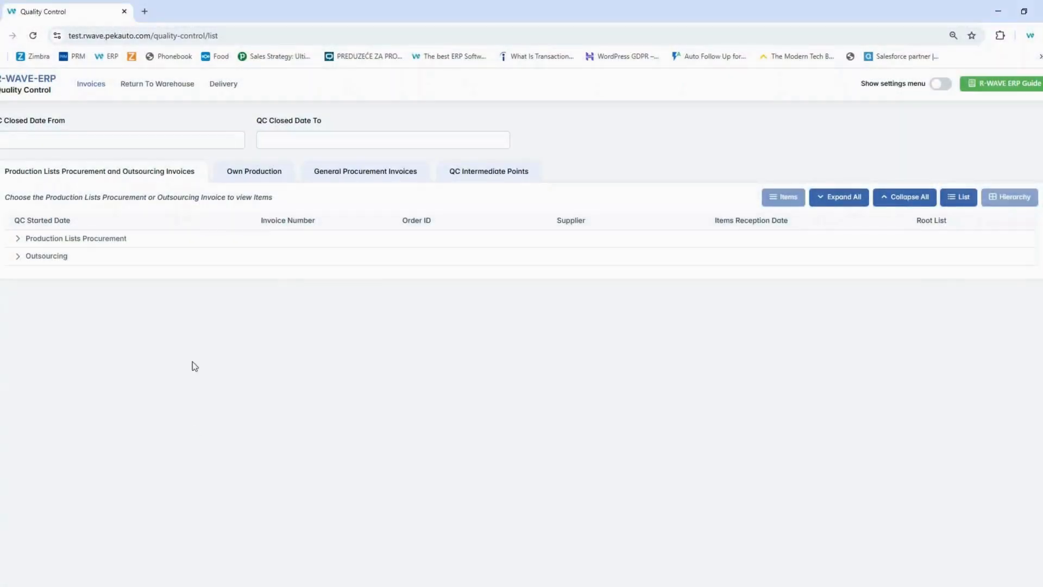
Open the items of the US Beacon order started 16/04/2025 13:23 in own-production quality control and pass the Slider EV48.31.03.
{"action": "left_click", "coordinate": [261, 182]}
{"action": "left_click", "coordinate": [880, 235]}
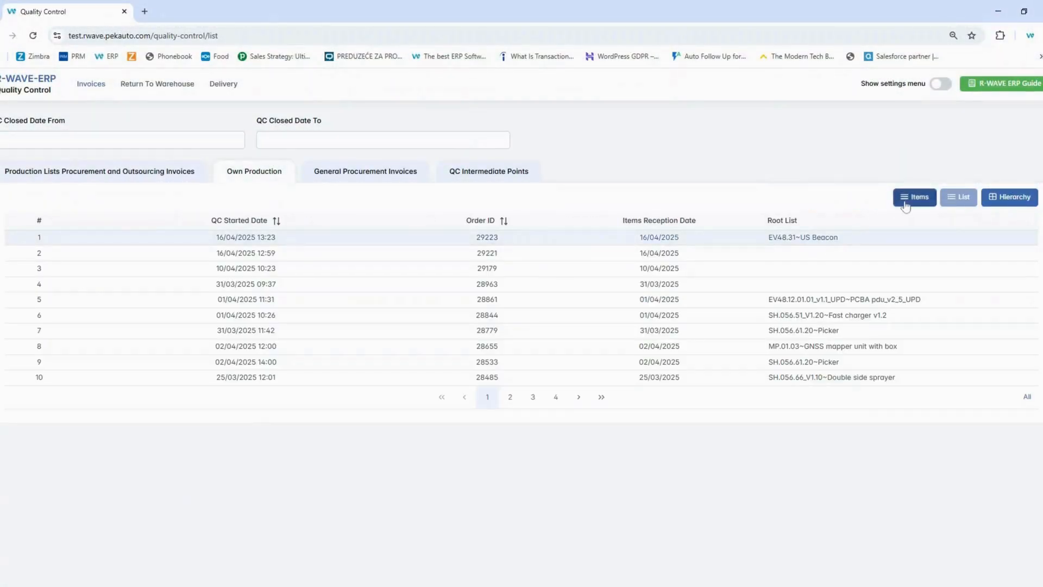
{"action": "left_click", "coordinate": [908, 203]}
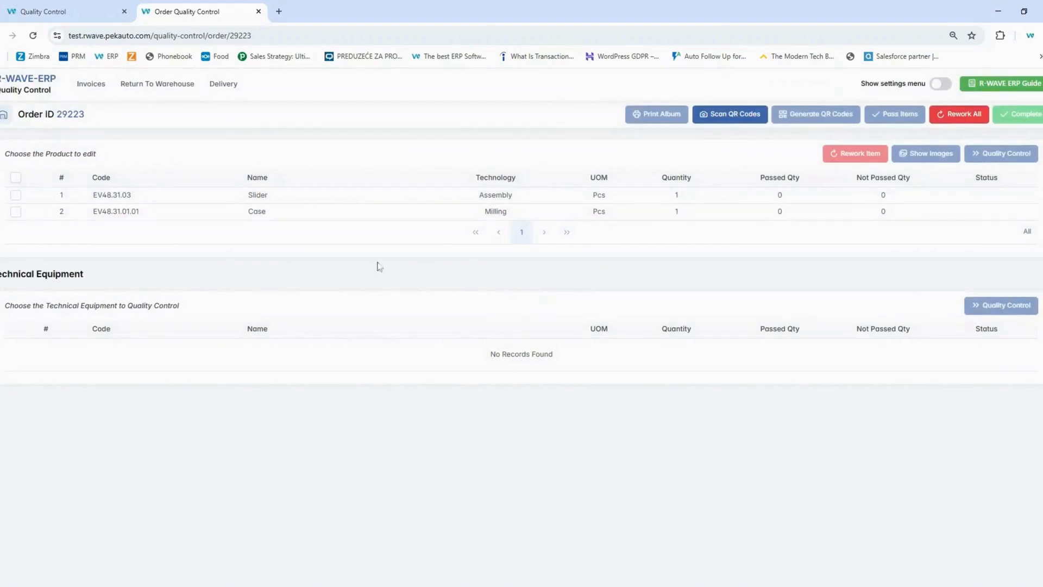
{"action": "left_click", "coordinate": [15, 195]}
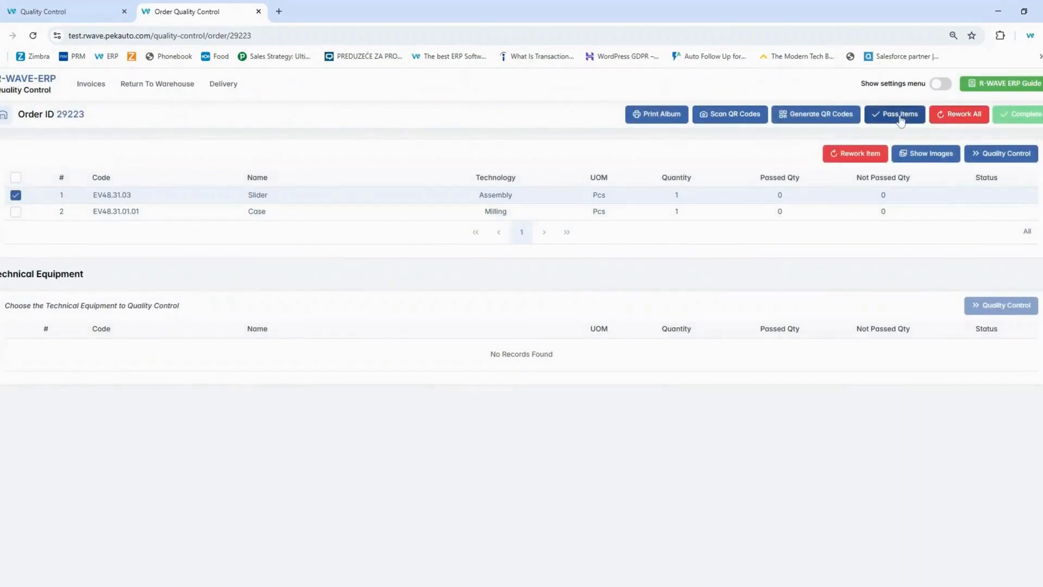
{"action": "left_click", "coordinate": [896, 114]}
{"action": "left_click", "coordinate": [587, 393]}
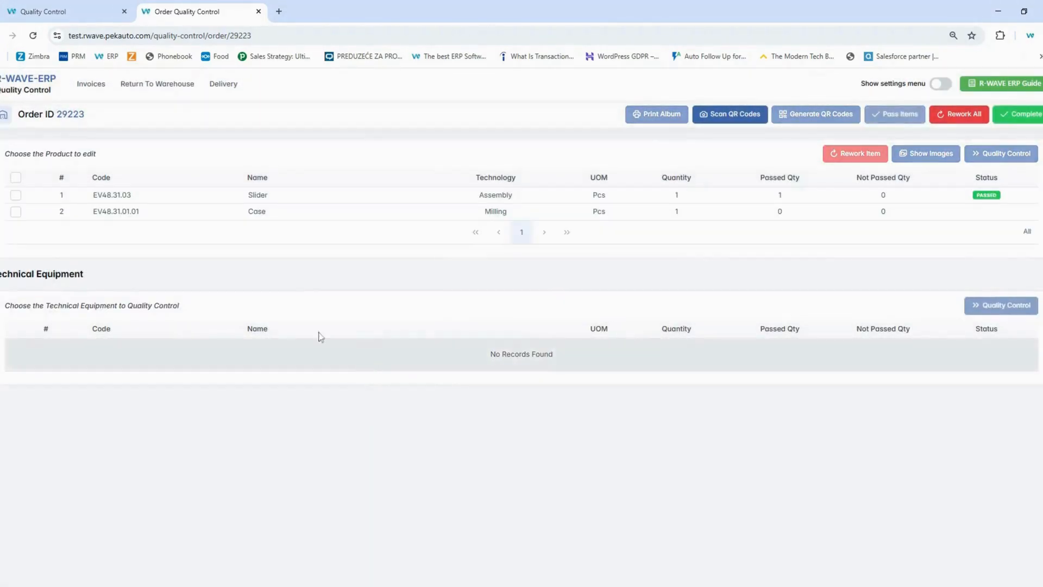
Send the milled Case EV48.31.01.01 to rework and complete the order's quality check.
{"action": "left_click", "coordinate": [15, 212]}
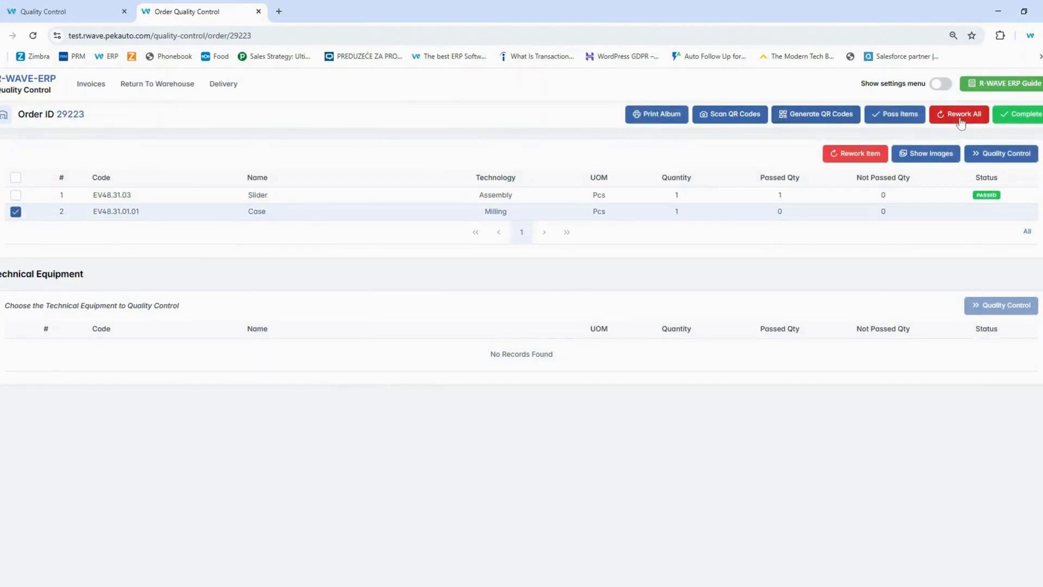
{"action": "left_click", "coordinate": [853, 154]}
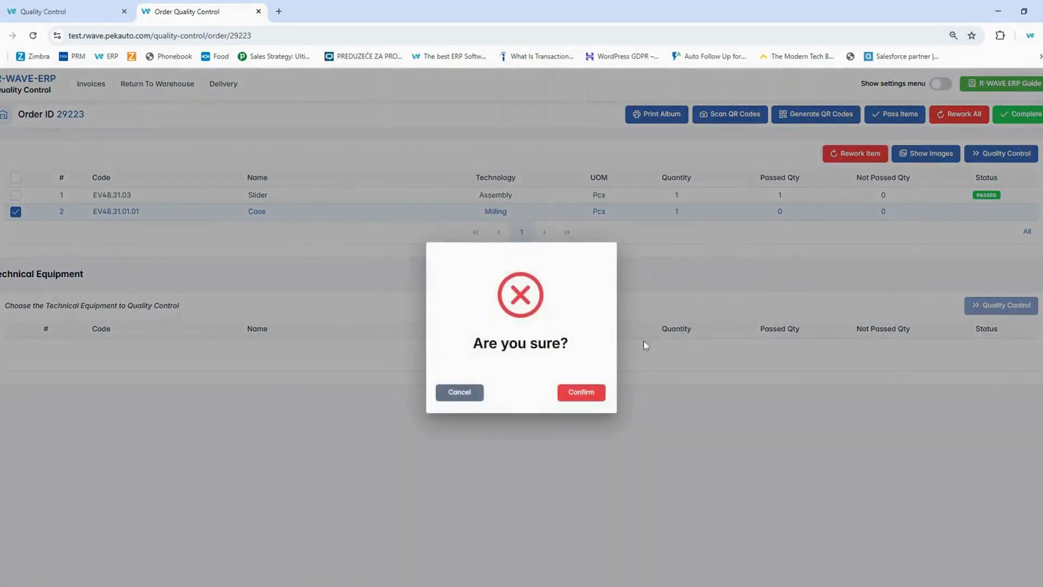
{"action": "left_click", "coordinate": [581, 392]}
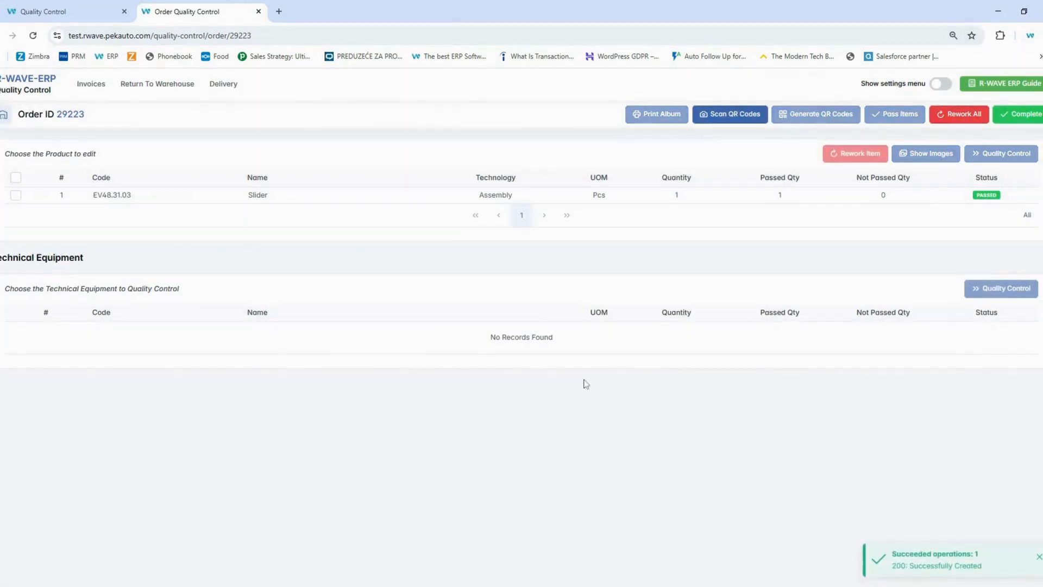
{"action": "left_click", "coordinate": [586, 195]}
{"action": "left_click", "coordinate": [1032, 116]}
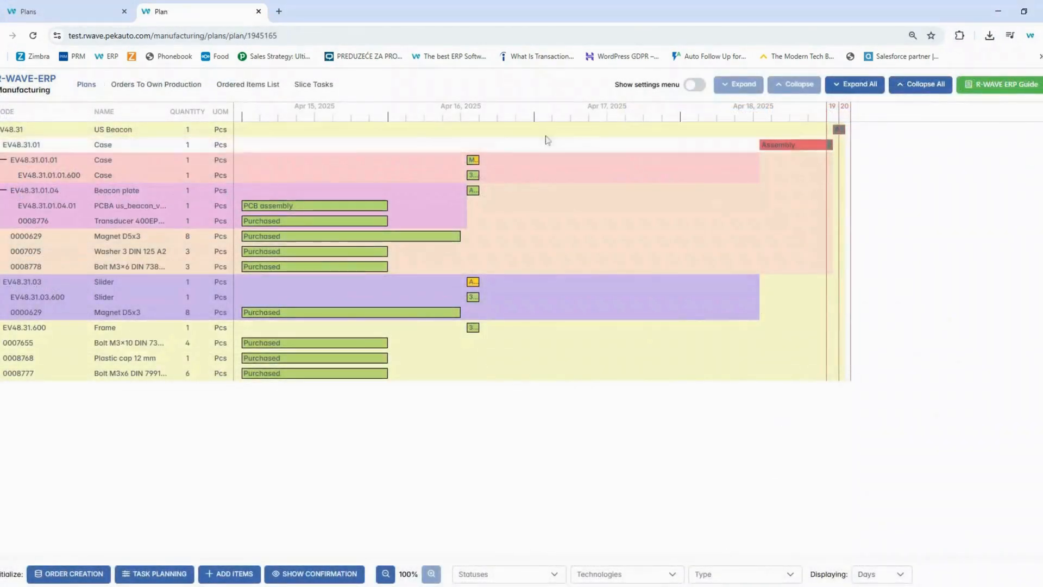
Open the order linked to the Case EV48.31.01.01 milling task in the US Beacon plan, mark the Case as ready, and move it to QC.
{"action": "left_click", "coordinate": [471, 159]}
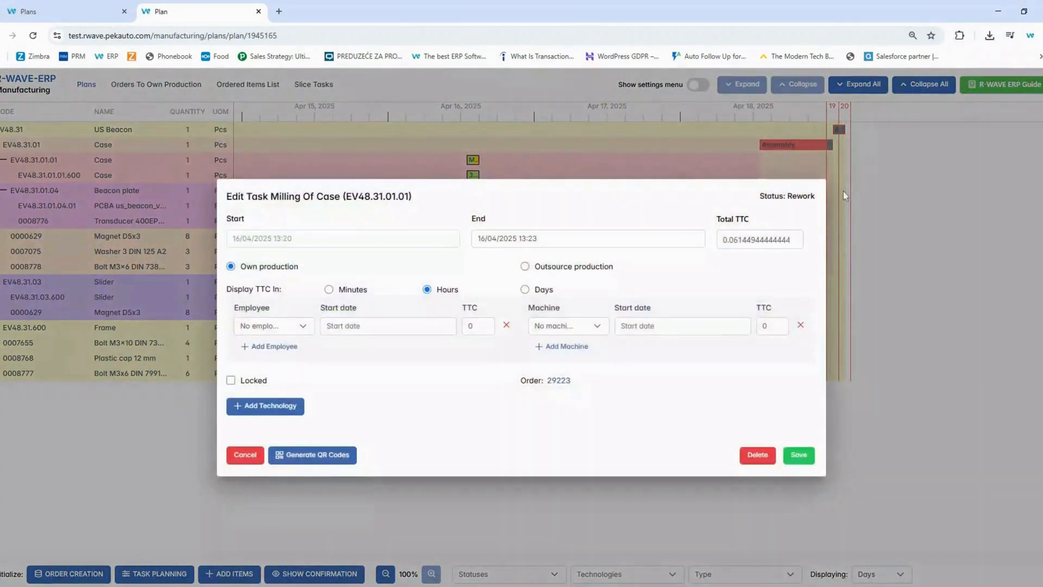
{"action": "left_click", "coordinate": [245, 454]}
{"action": "left_click", "coordinate": [473, 282]}
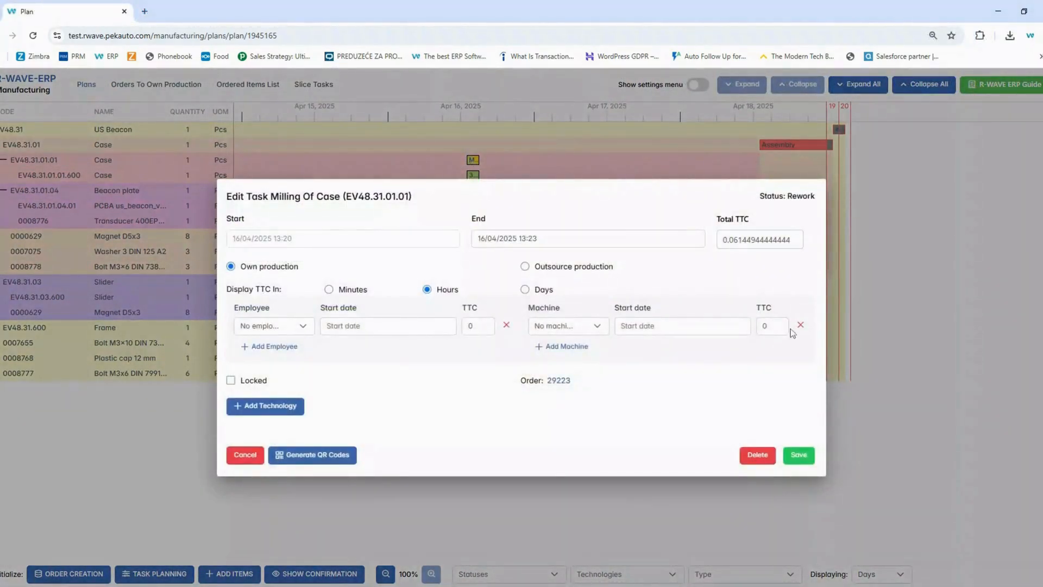
{"action": "left_click", "coordinate": [563, 381]}
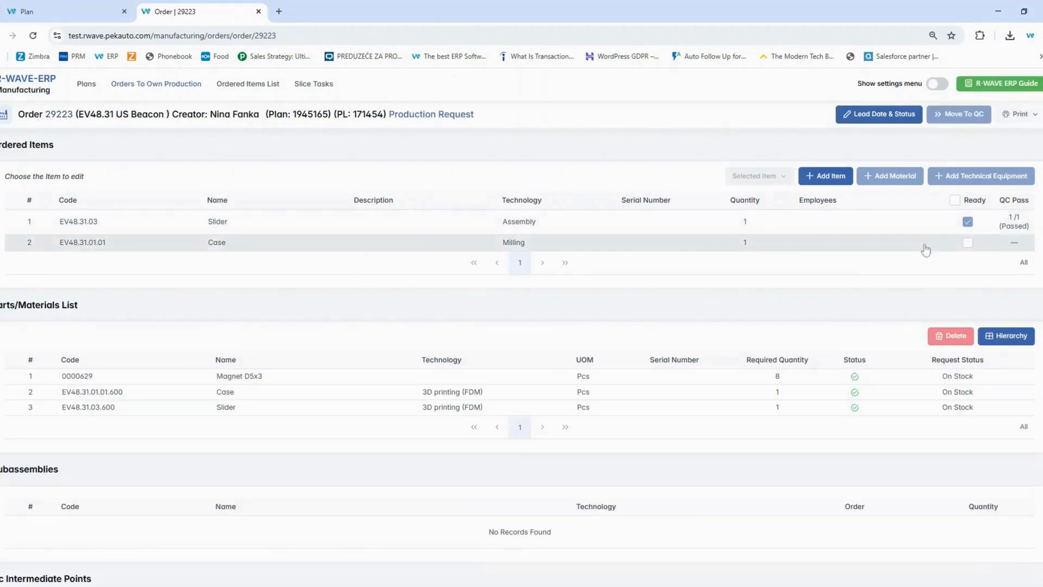
{"action": "left_click", "coordinate": [967, 243]}
{"action": "left_click", "coordinate": [959, 114]}
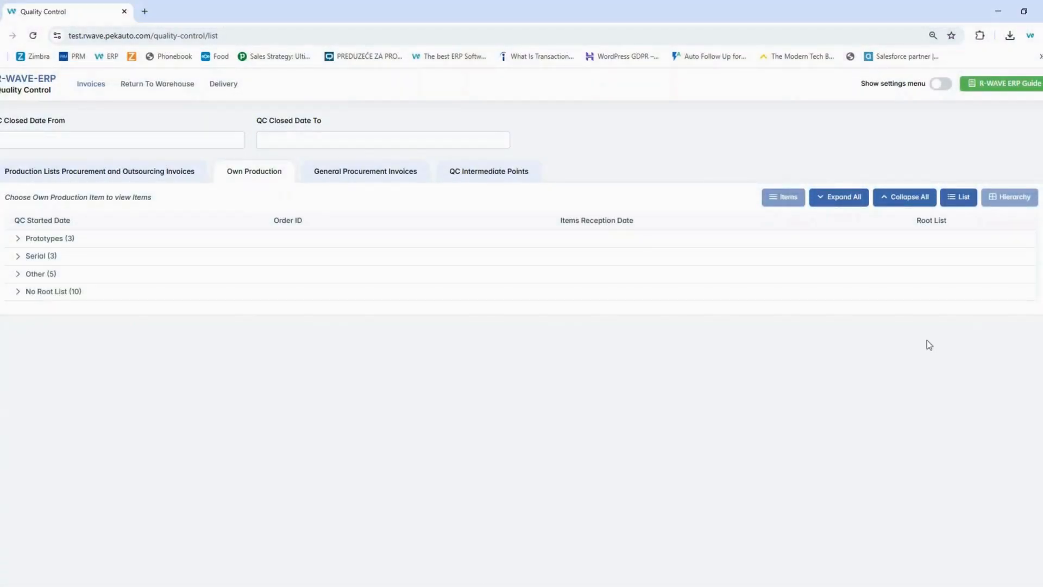
Open the US Beacon order started 16/04/2025 14:58 in own-production quality control and record 1 Case as not passed.
{"action": "left_click", "coordinate": [960, 197]}
{"action": "left_click", "coordinate": [853, 239]}
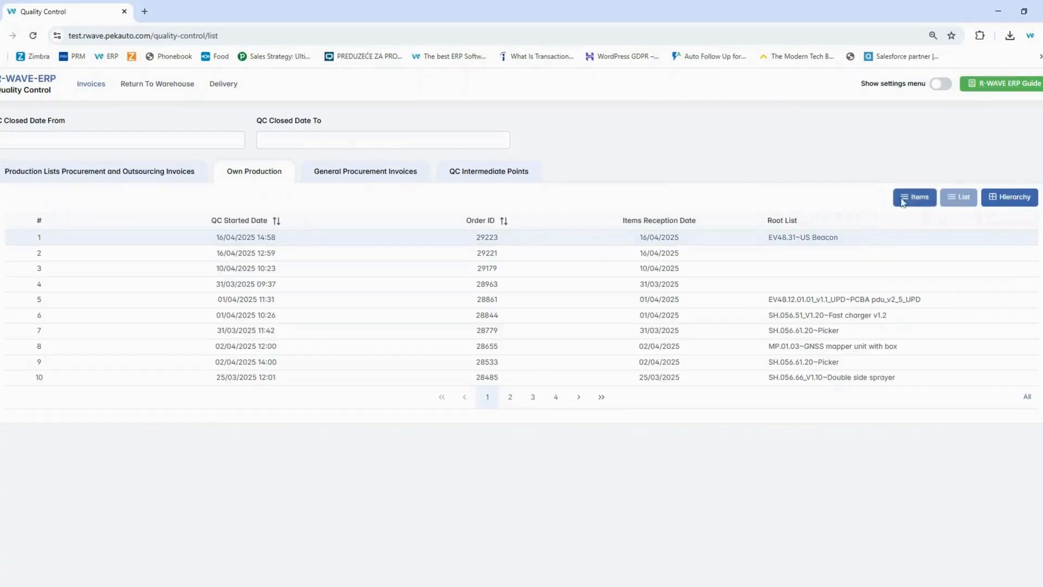
{"action": "left_click", "coordinate": [910, 203]}
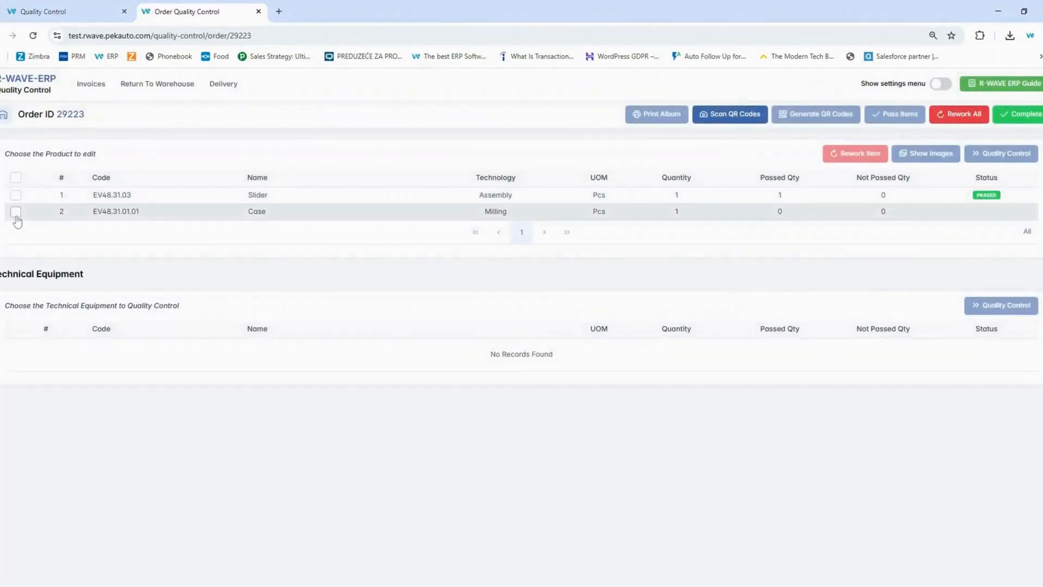
{"action": "left_click", "coordinate": [16, 211]}
{"action": "left_click", "coordinate": [1001, 157]}
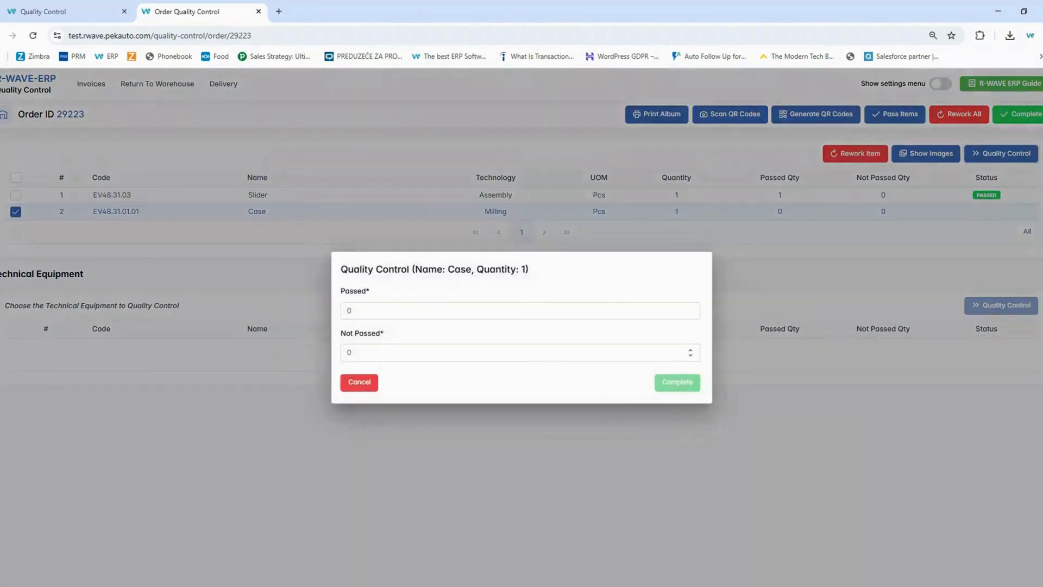
{"action": "left_click", "coordinate": [398, 351]}
{"action": "type", "text": "1"}
{"action": "left_click", "coordinate": [678, 383]}
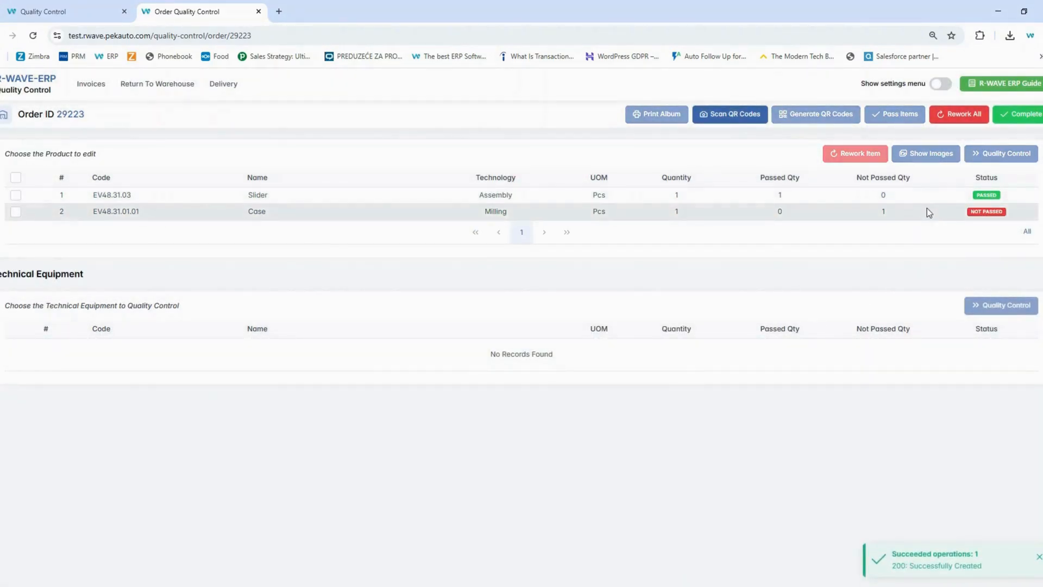
Select all items of the order, both Slider and Case, and complete their quality check with confirmation.
{"action": "left_click", "coordinate": [15, 177]}
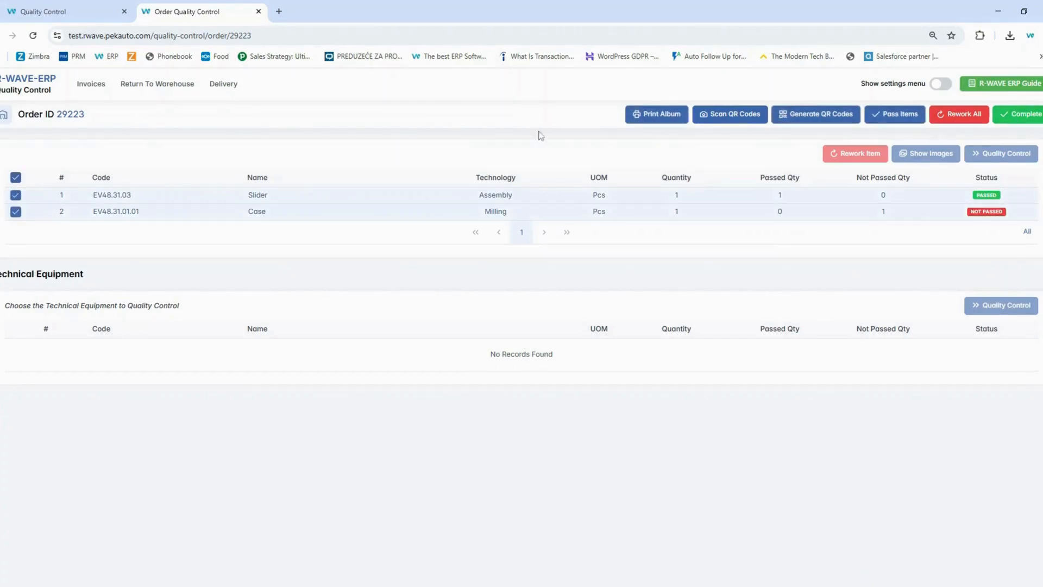
{"action": "left_click", "coordinate": [1035, 112]}
{"action": "left_click", "coordinate": [582, 394]}
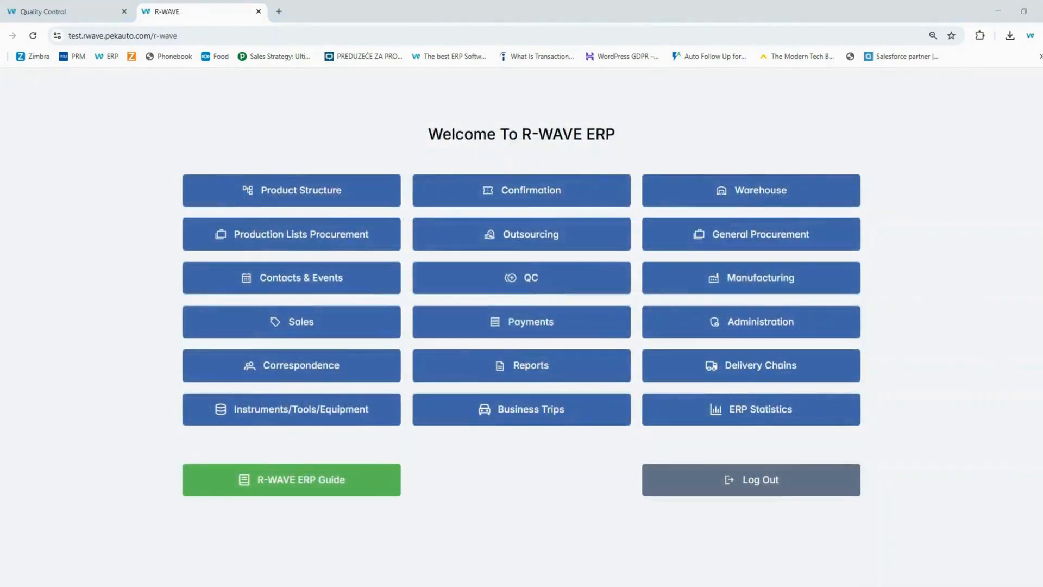
Open the US Beacon order dated 16/04/2025 in the warehouse's Orders Isolator and write off a quantity of 1 for the Case.
{"action": "left_click", "coordinate": [734, 192]}
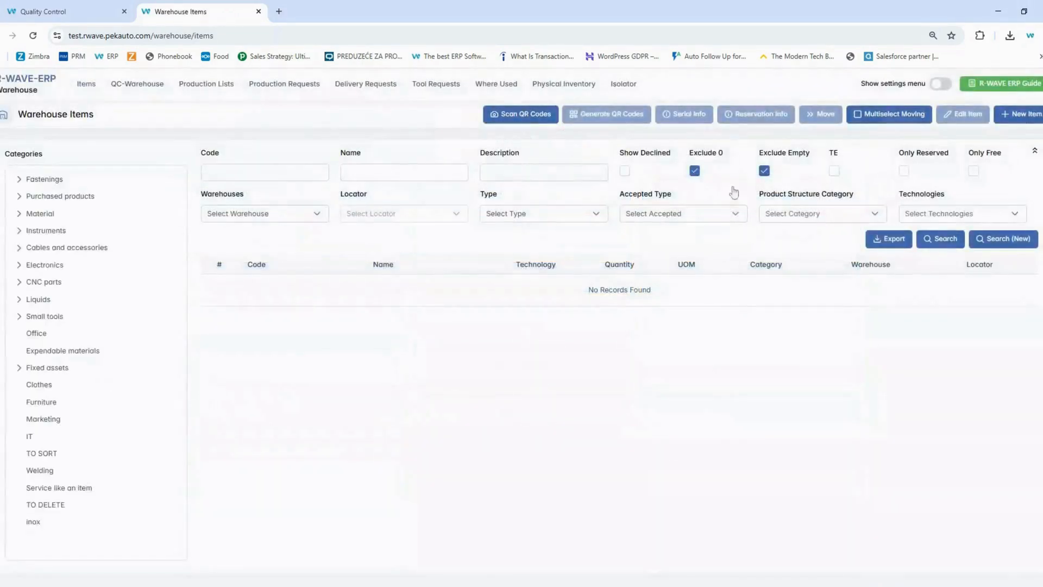
{"action": "left_click", "coordinate": [632, 93]}
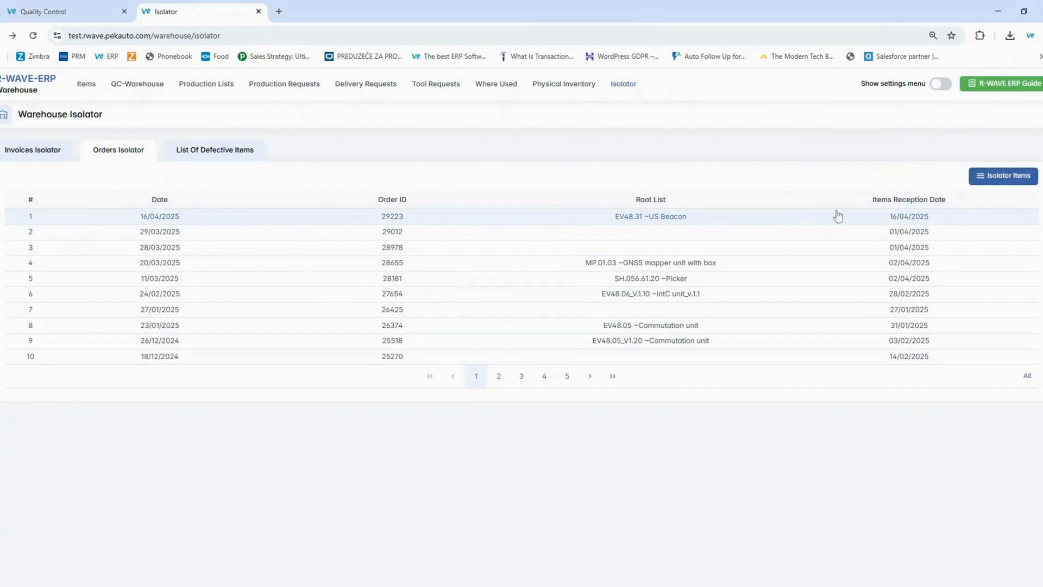
{"action": "left_click", "coordinate": [982, 182]}
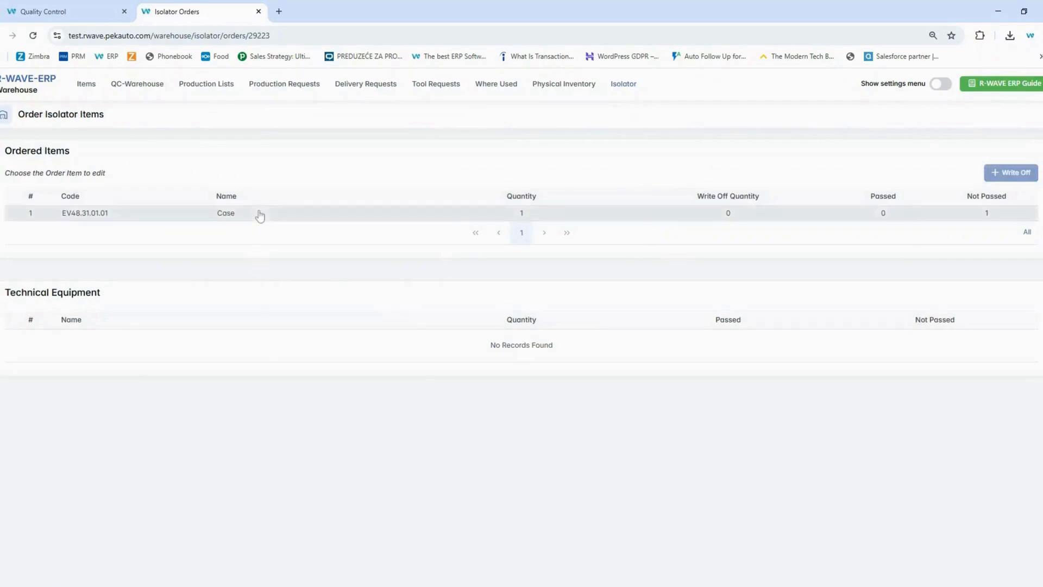
{"action": "left_click", "coordinate": [1008, 173]}
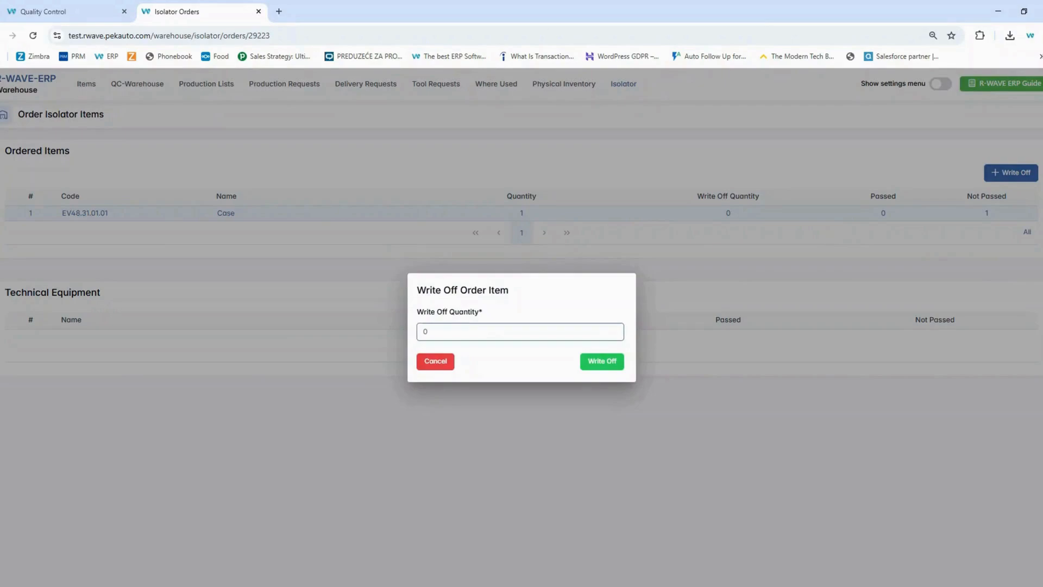
{"action": "left_click", "coordinate": [616, 363]}
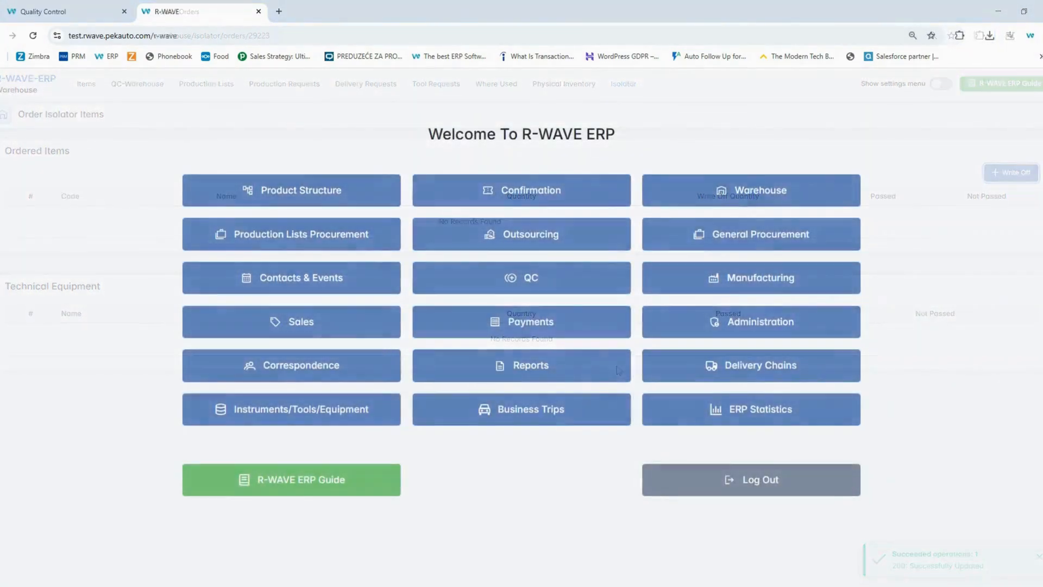
Confirm the write-off of the Case EV48.31.01.01 among the order items in Write Off Confirmation.
{"action": "left_click", "coordinate": [522, 201]}
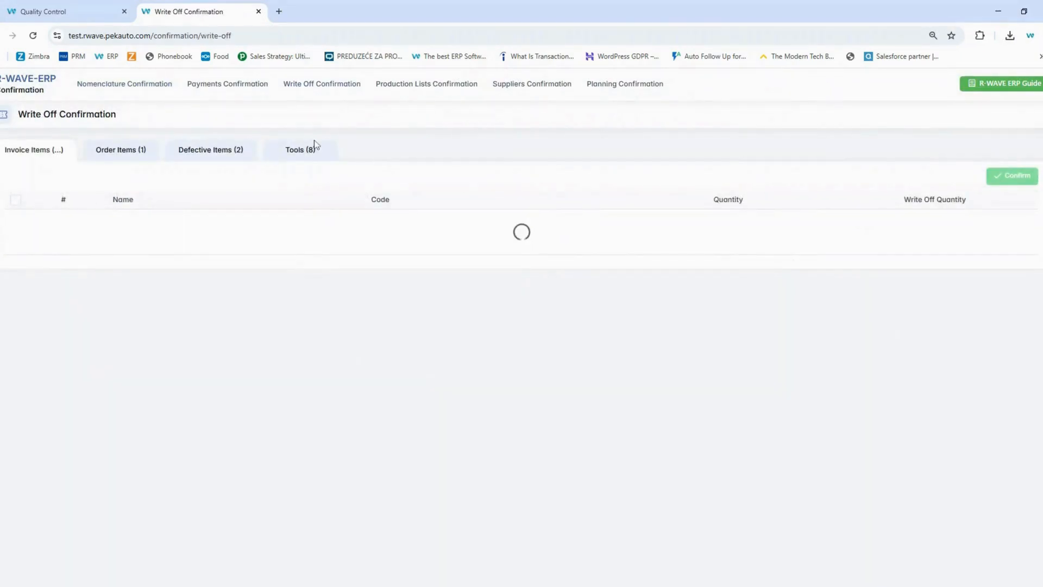
{"action": "left_click", "coordinate": [119, 154]}
{"action": "left_click", "coordinate": [16, 203]}
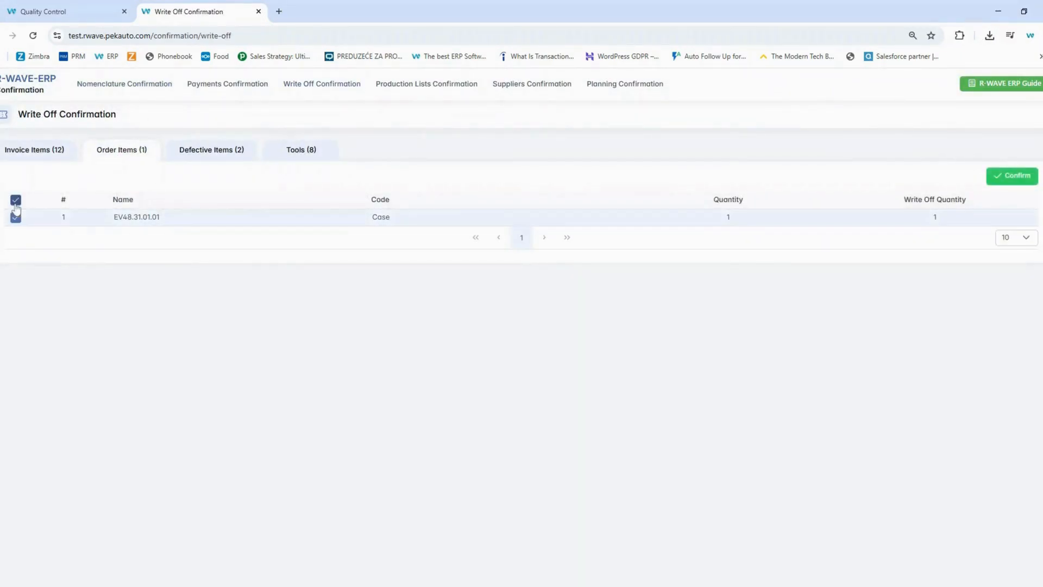
{"action": "left_click", "coordinate": [1011, 175]}
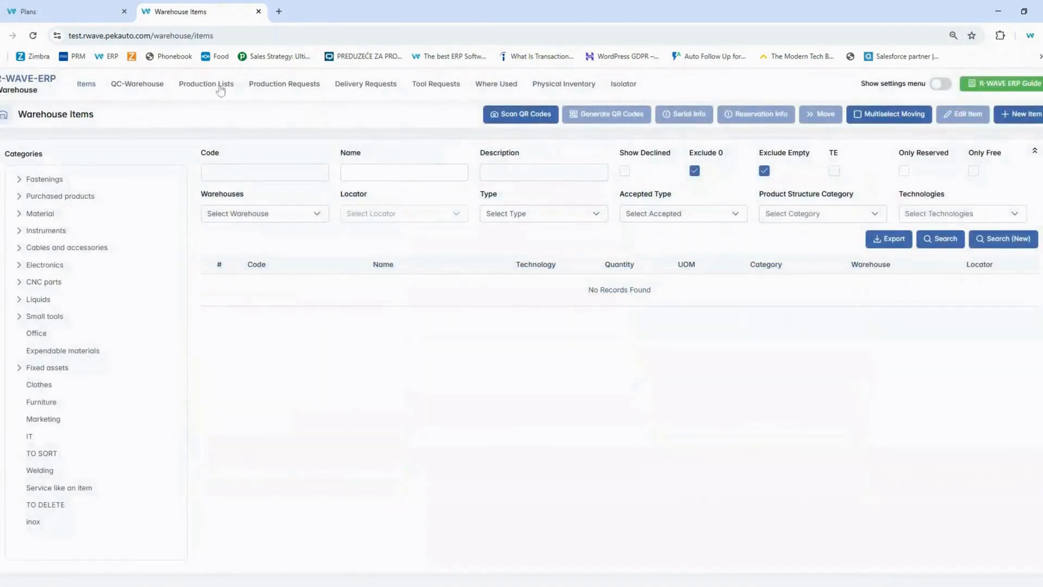
Open the warehouse's production lists, and create an own-production Milling order for the Case EV48.31.01.01 from the US Beacon plan.
{"action": "left_click", "coordinate": [204, 87]}
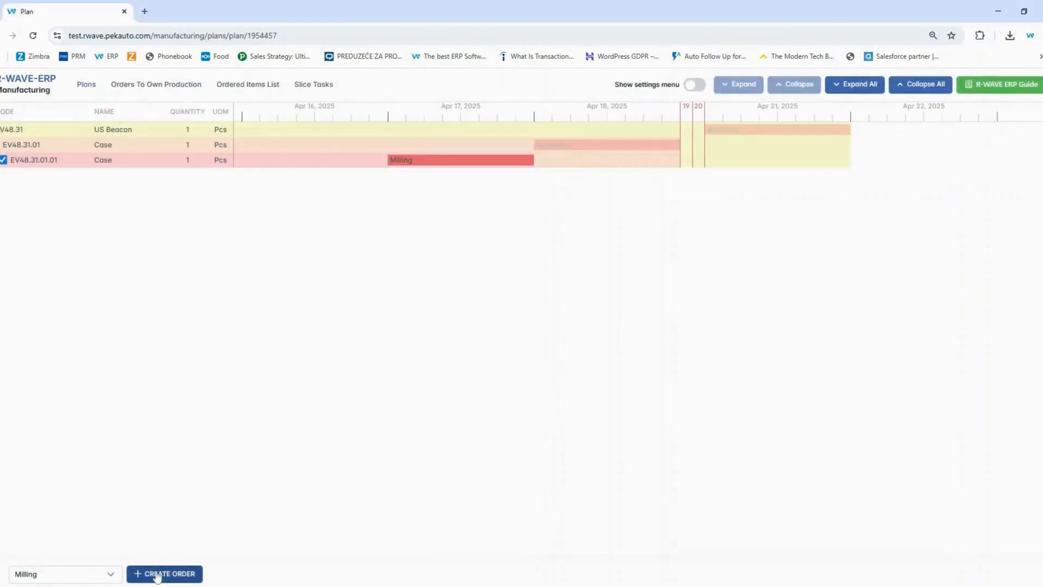
{"action": "left_click", "coordinate": [181, 576]}
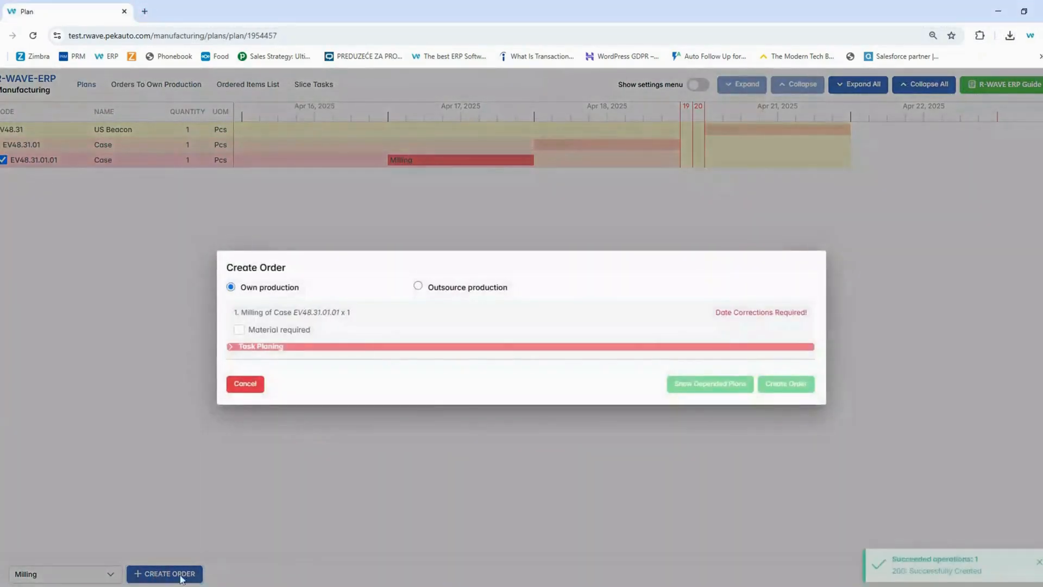
{"action": "left_click", "coordinate": [778, 390]}
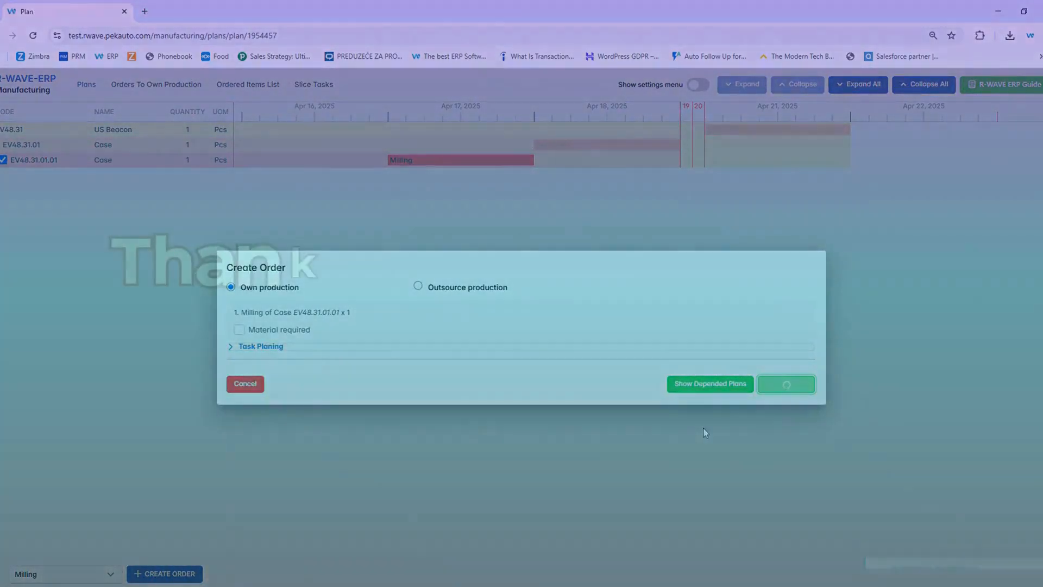